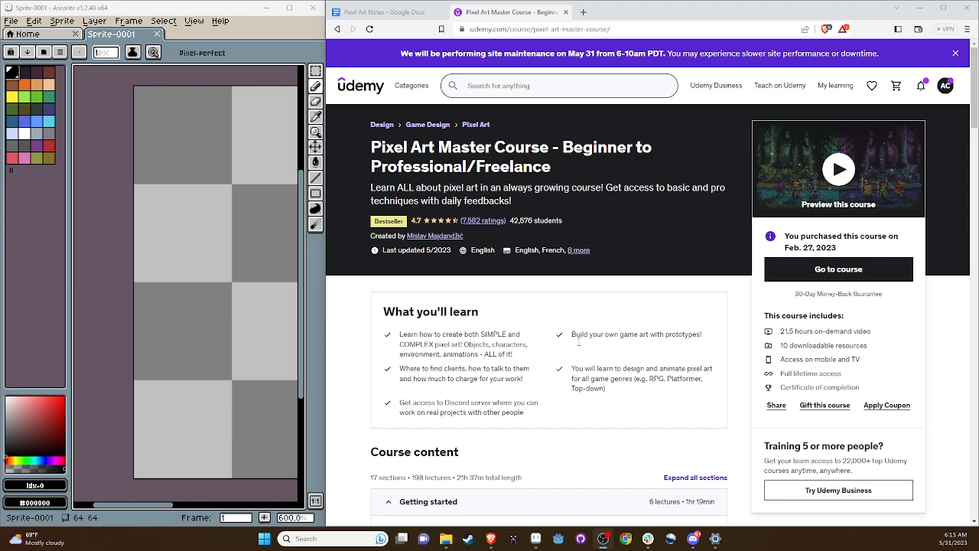
- Expand the Lines and Shapes [B] section in the Pixel Art Master Course content on Udemy
scroll(587, 365, "down", 5)
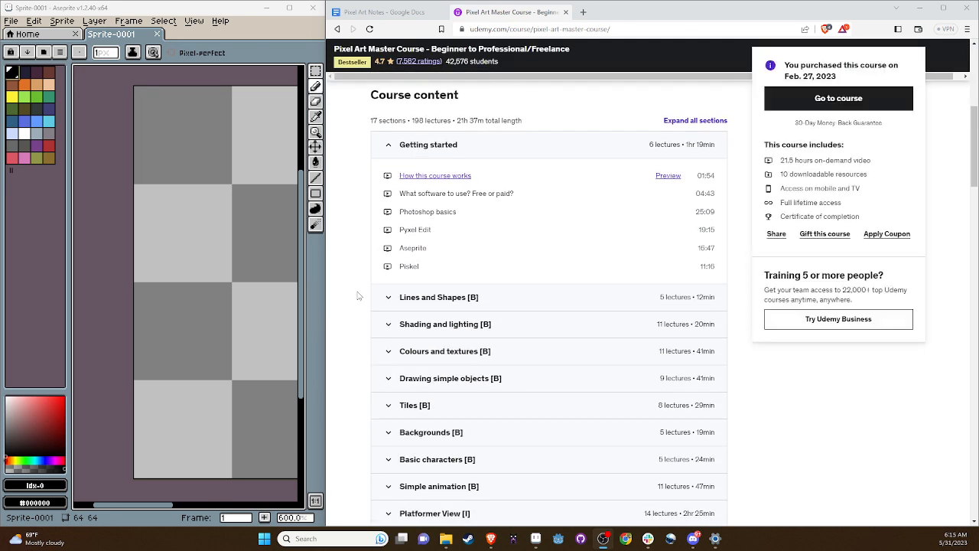
left_click(387, 298)
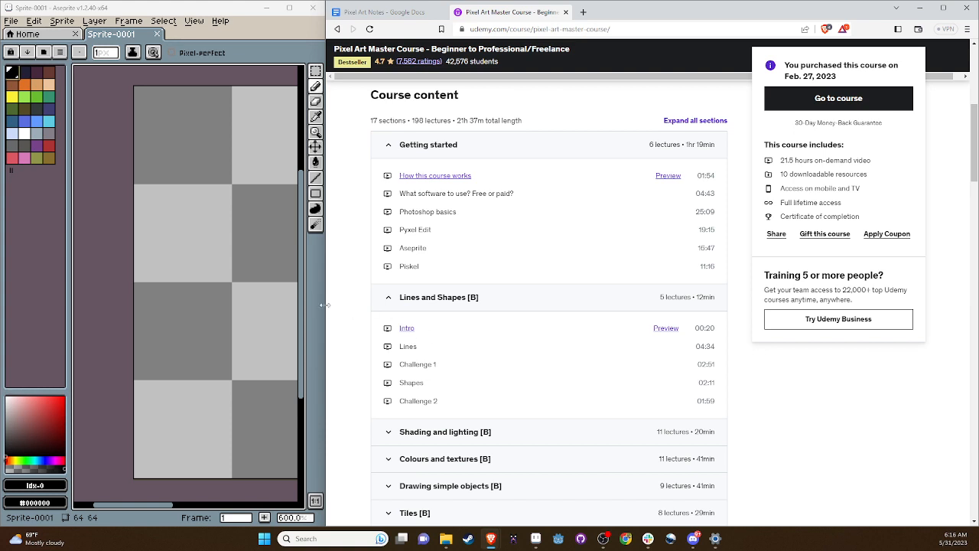
- Widen the Aseprite window beside the browser so it takes about half of the screen
mouse_move(325, 303)
left_click_drag(328, 295, 508, 290)
- Switch to the Pixel Art Notes document, show its outline and go to the Lines heading
left_click(566, 13)
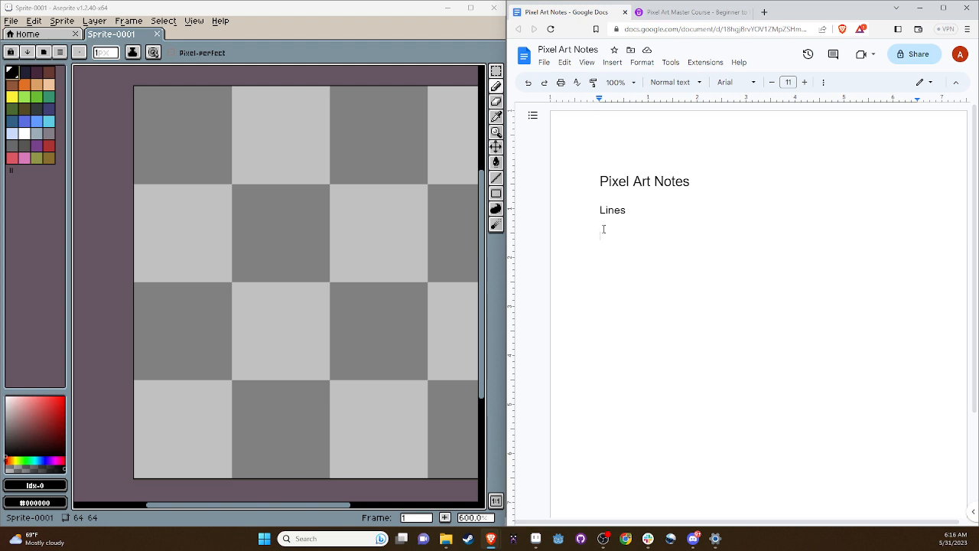
left_click(533, 115)
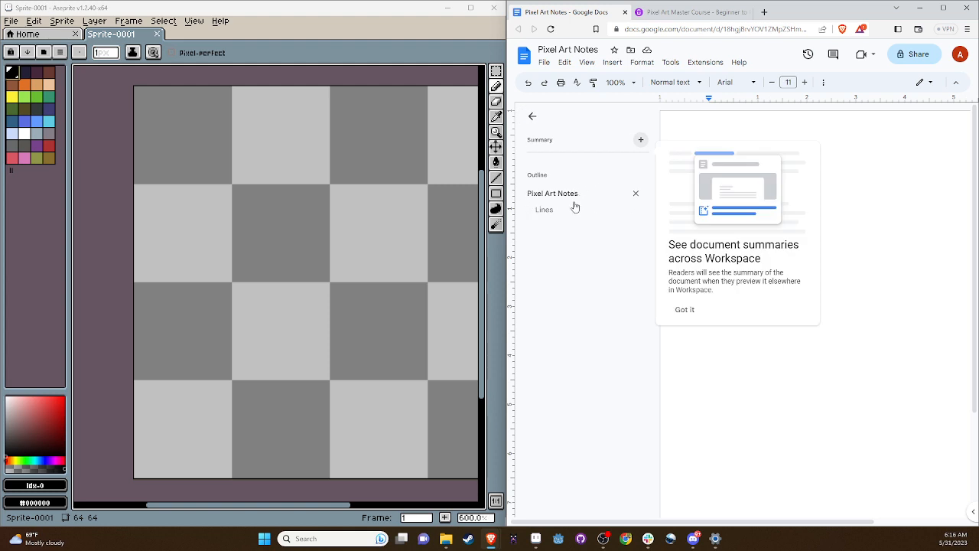
left_click(545, 211)
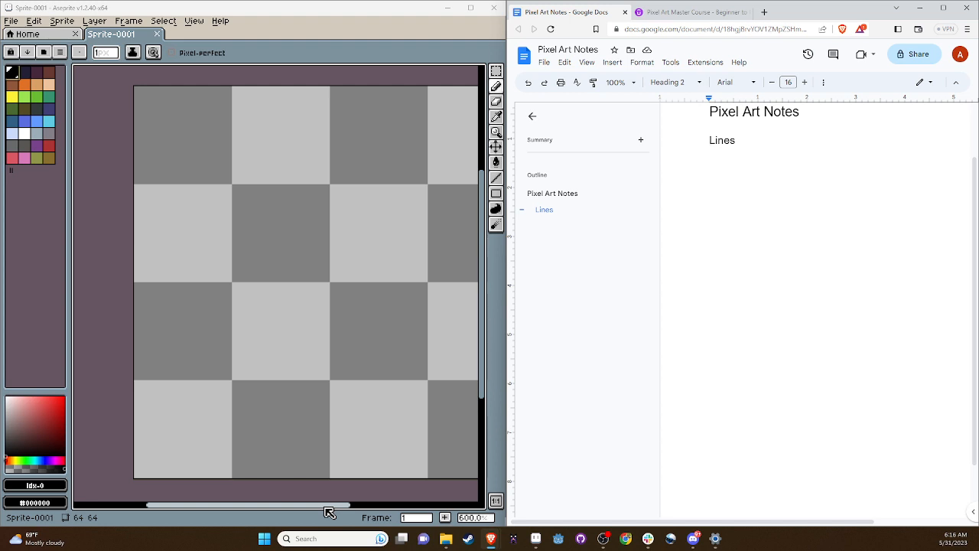
- Draw a freehand black vertical line about 25 pixels long in the upper-left part of the Aseprite canvas
left_click_drag(326, 507, 350, 514)
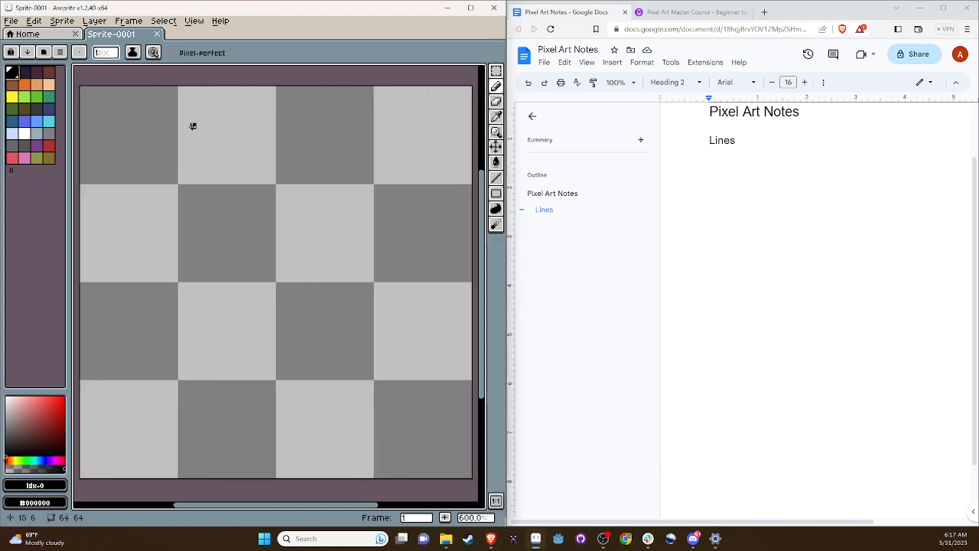
left_click_drag(193, 126, 186, 171)
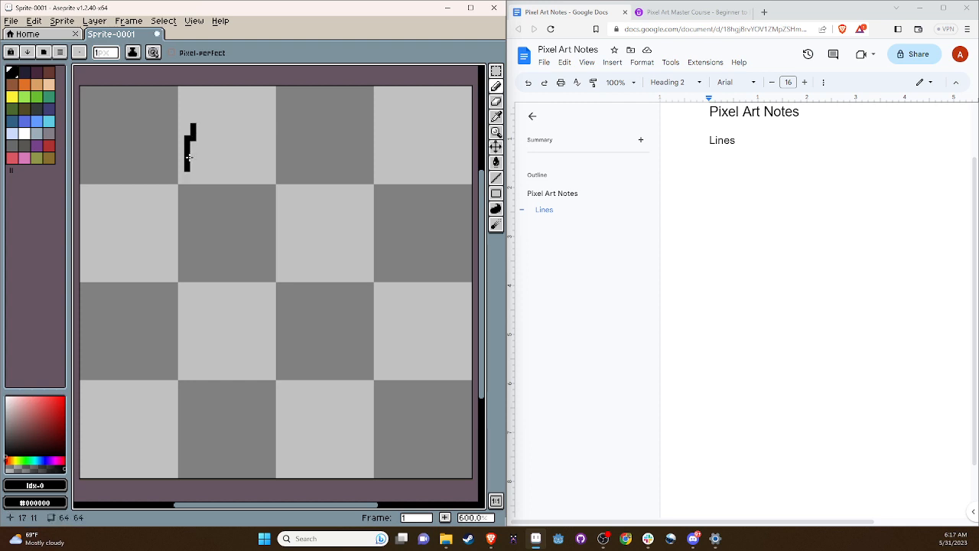
left_click_drag(188, 169, 193, 274)
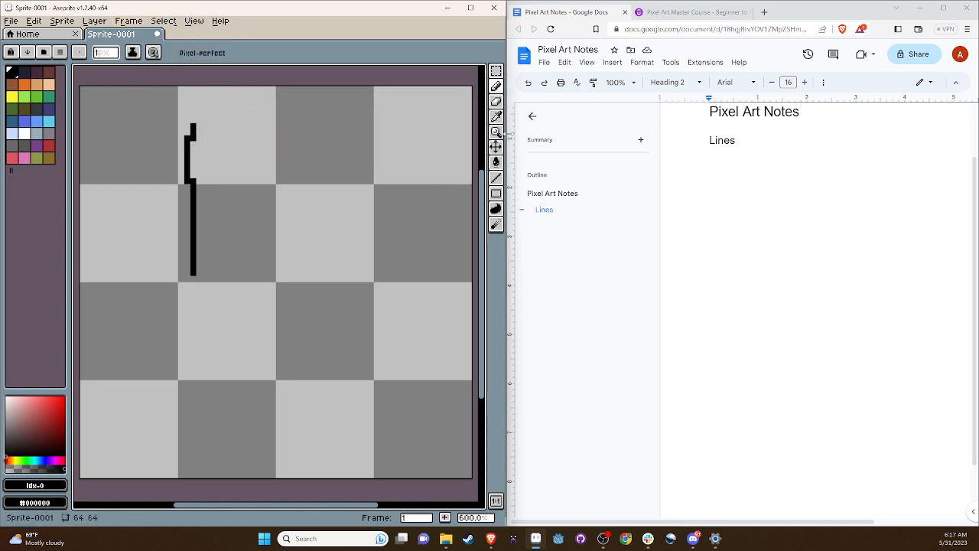
- Set the Eraser to 1 px and erase the misaligned pixels of the black vertical line
left_click(497, 107)
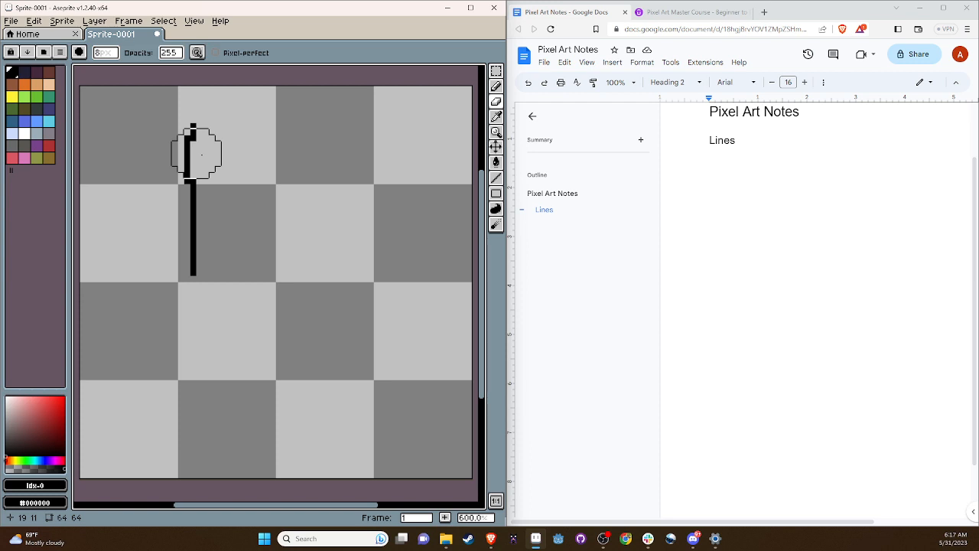
left_click(107, 53)
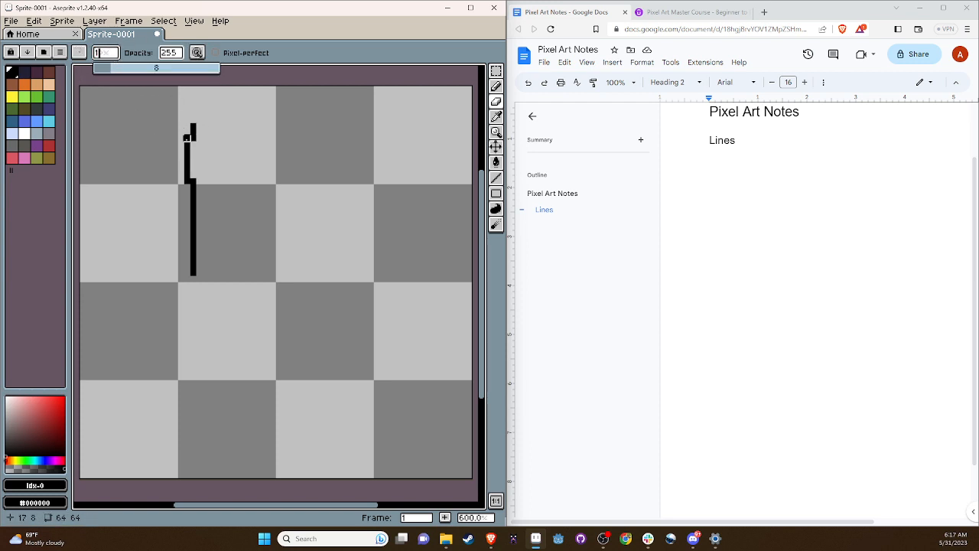
type("1")
key("Return")
left_click_drag(187, 140, 187, 176)
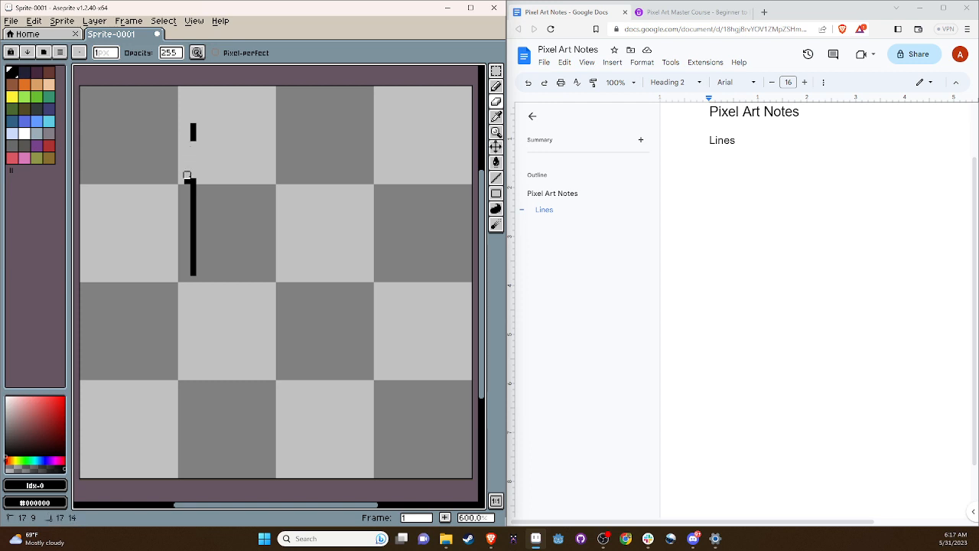
left_click(187, 177)
- Fill the gap in the vertical line with black Pencil pixels so it runs straight
left_click(496, 86)
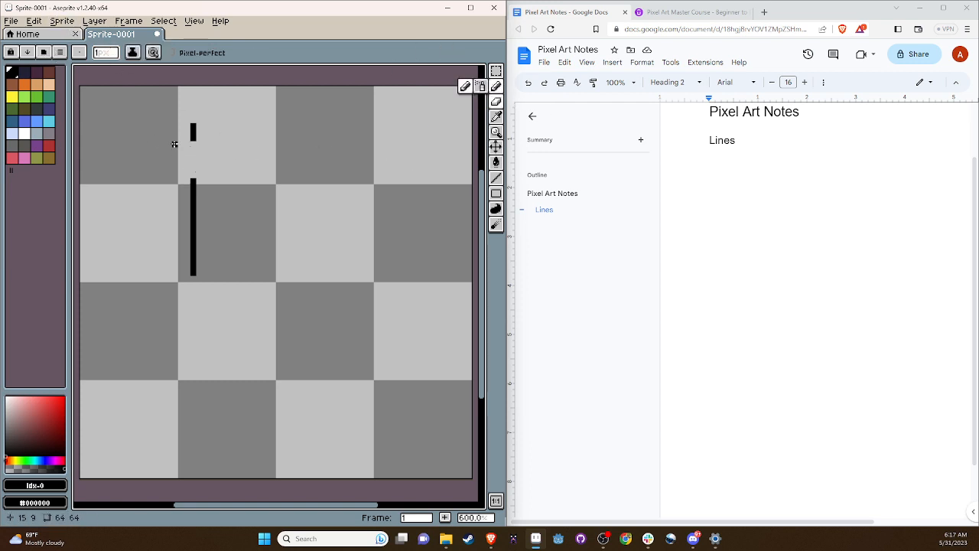
left_click_drag(193, 145, 193, 153)
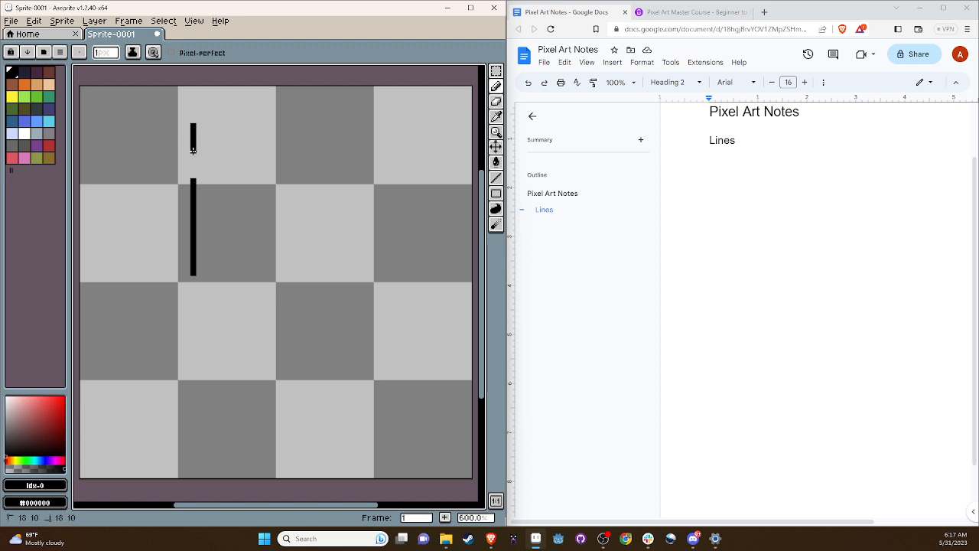
left_click(193, 157)
left_click(192, 169)
left_click(191, 175)
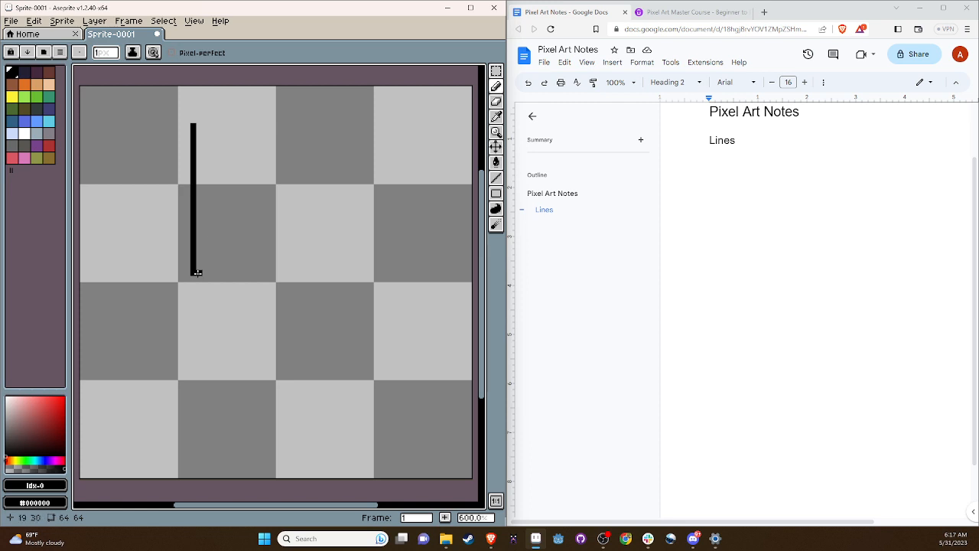
- Draw a freehand black horizontal line from the lower end of the vertical line, about 18 pixels across
left_click_drag(192, 279, 245, 283)
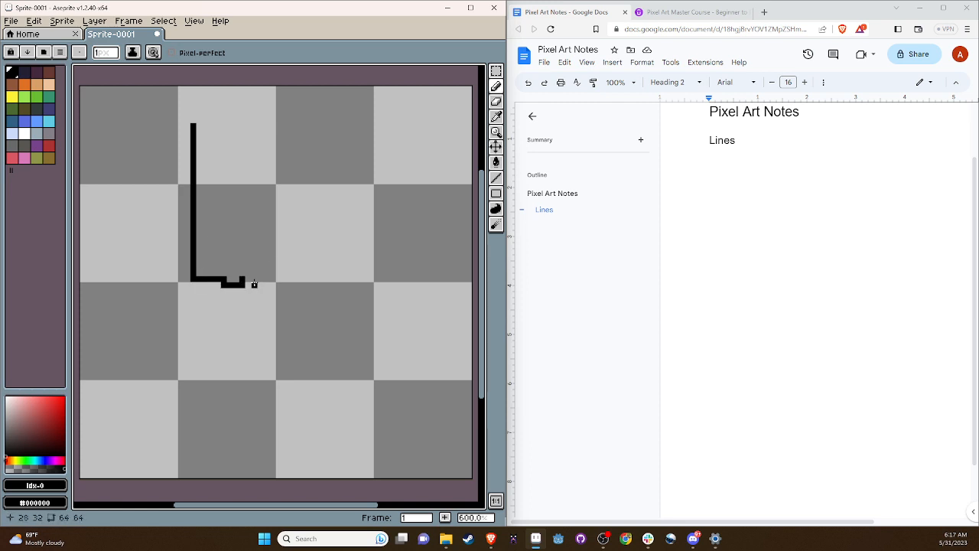
left_click_drag(245, 277, 306, 273)
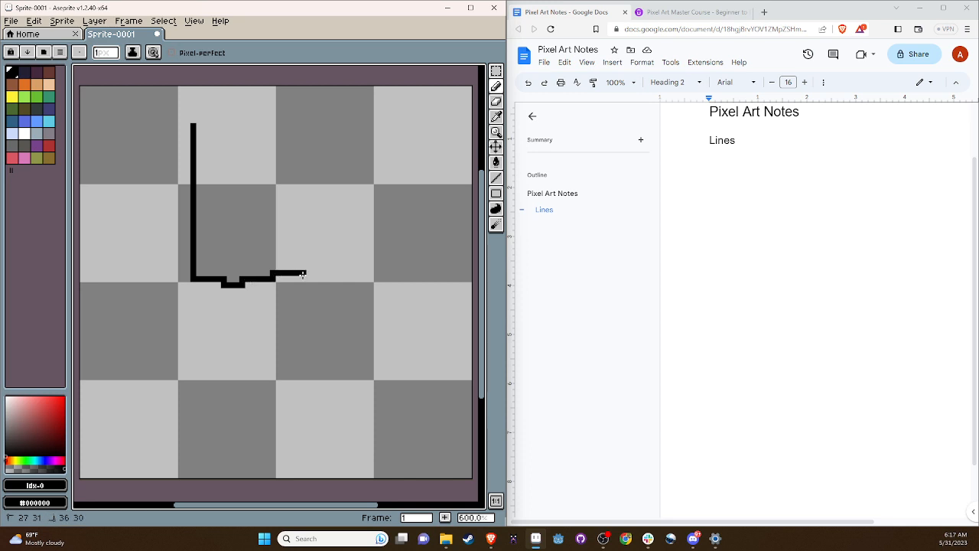
- Erase the uneven part of the horizontal line and redraw it straight, about 24 pixels long in total
left_click(496, 116)
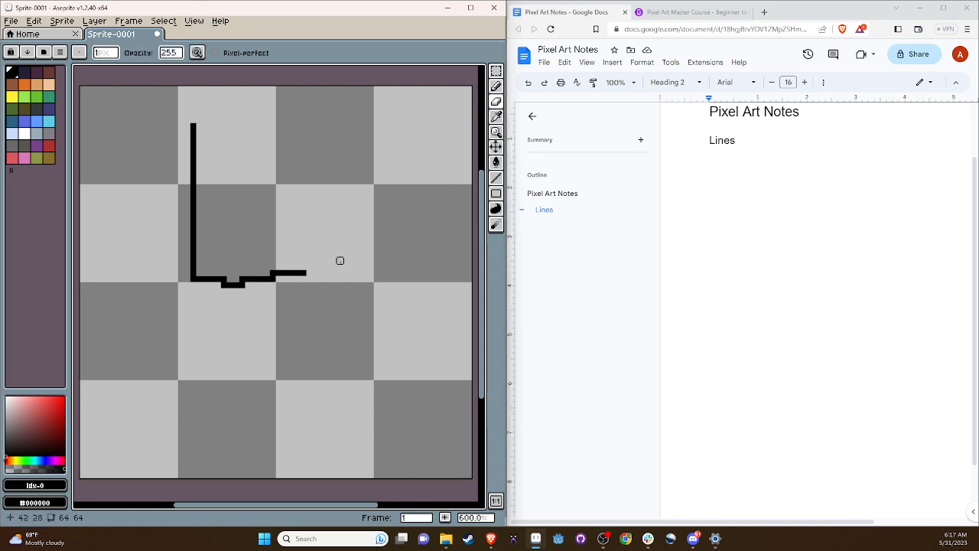
mouse_move(312, 274)
left_mouse_down()
mouse_move(267, 278)
mouse_move(272, 266)
mouse_move(272, 285)
mouse_move(235, 285)
mouse_move(260, 278)
mouse_move(242, 279)
mouse_move(254, 278)
mouse_move(224, 284)
left_mouse_up()
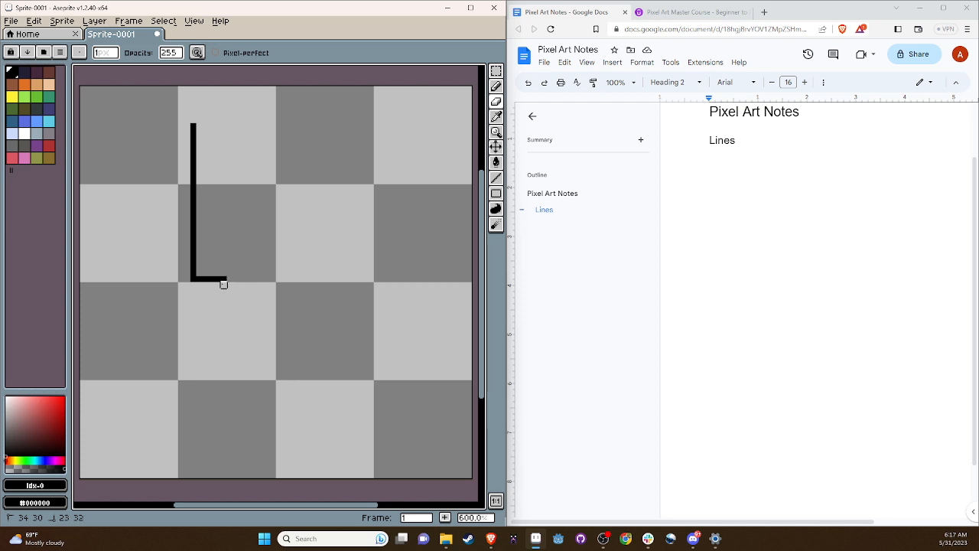
key("b")
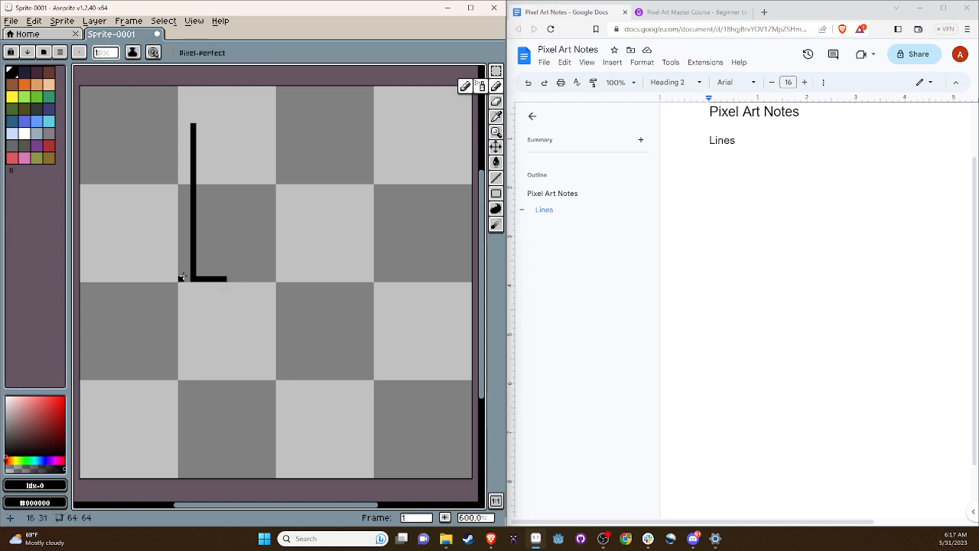
left_click_drag(228, 279, 331, 277)
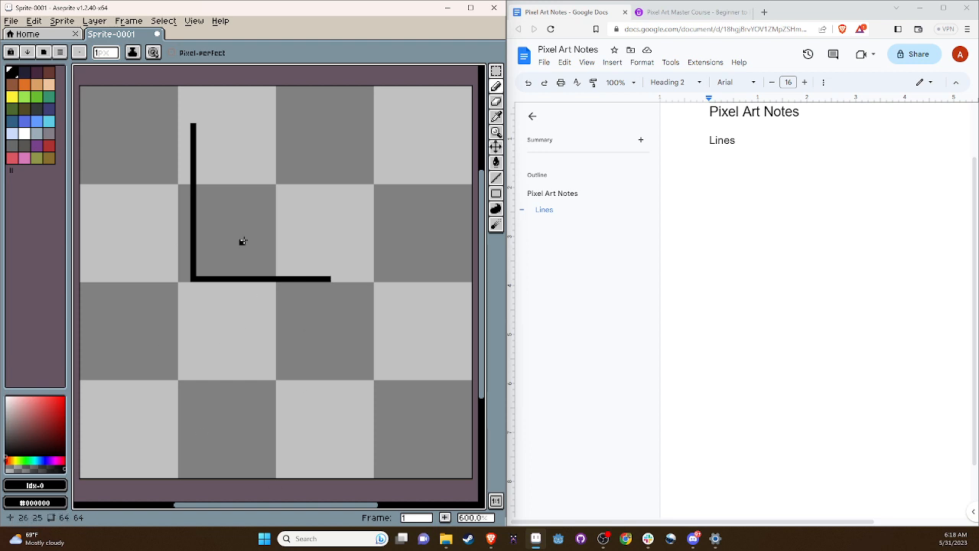
left_click(334, 279)
- Draw an orange 45-degree diagonal of single-pixel steps, about 13 pixels long, outward from the inner corner of the black lines
left_click(29, 84)
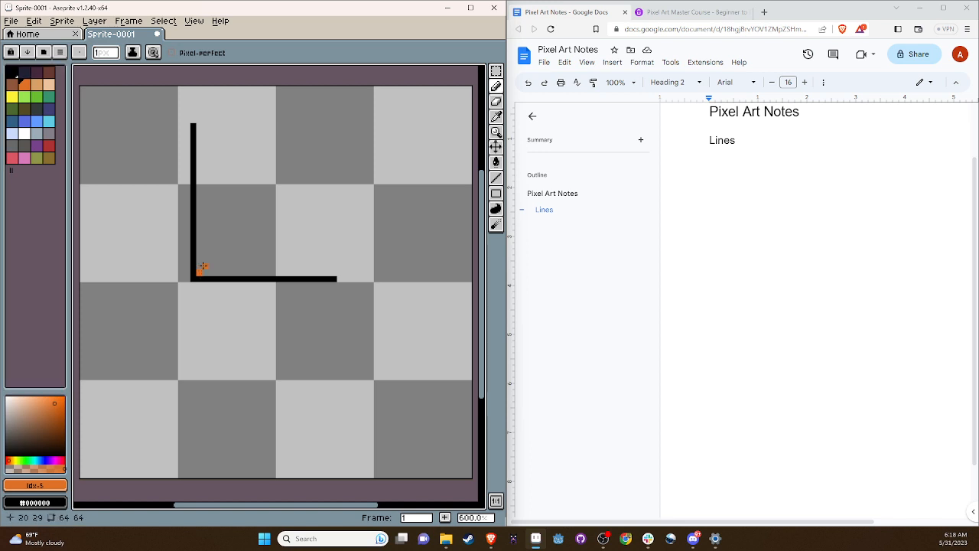
left_click(198, 268)
left_click_drag(212, 261, 274, 200)
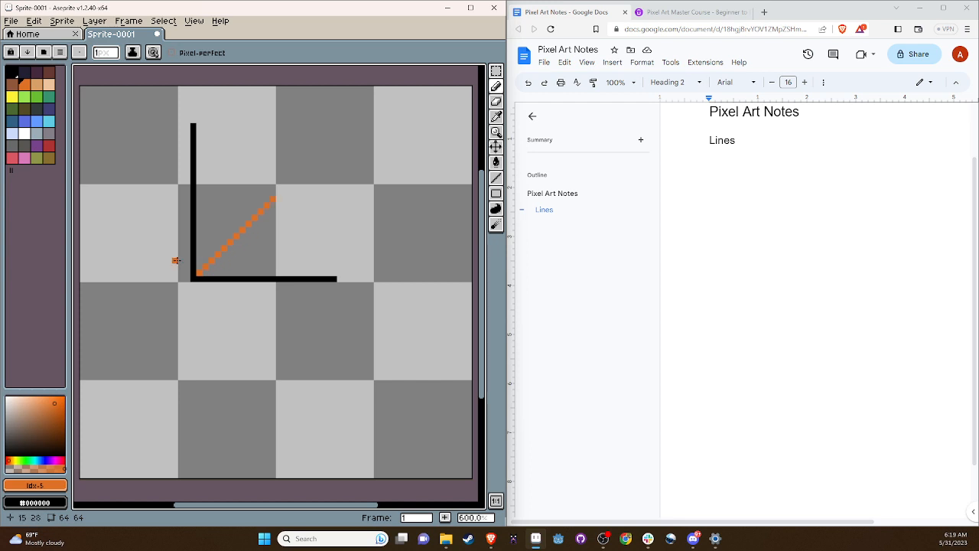
- Select the black lines and orange diagonal with the Rectangular Marquee, move them 2 pixels left and deselect them
left_click(498, 74)
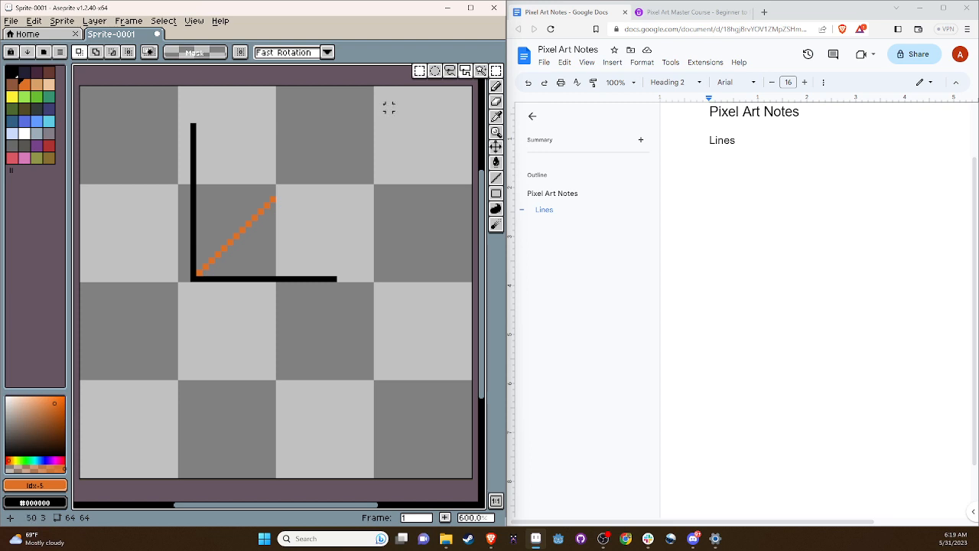
left_click_drag(153, 104, 370, 328)
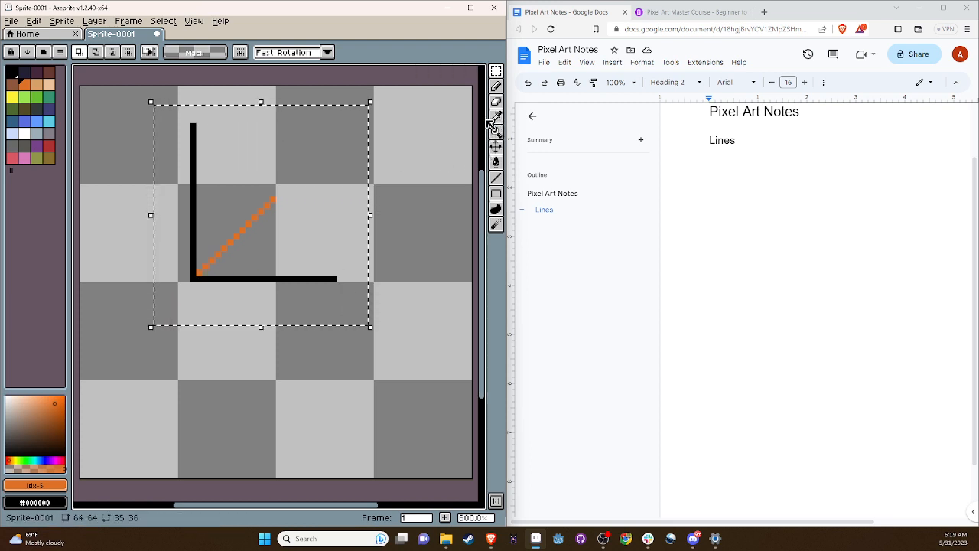
left_click_drag(224, 201, 216, 202)
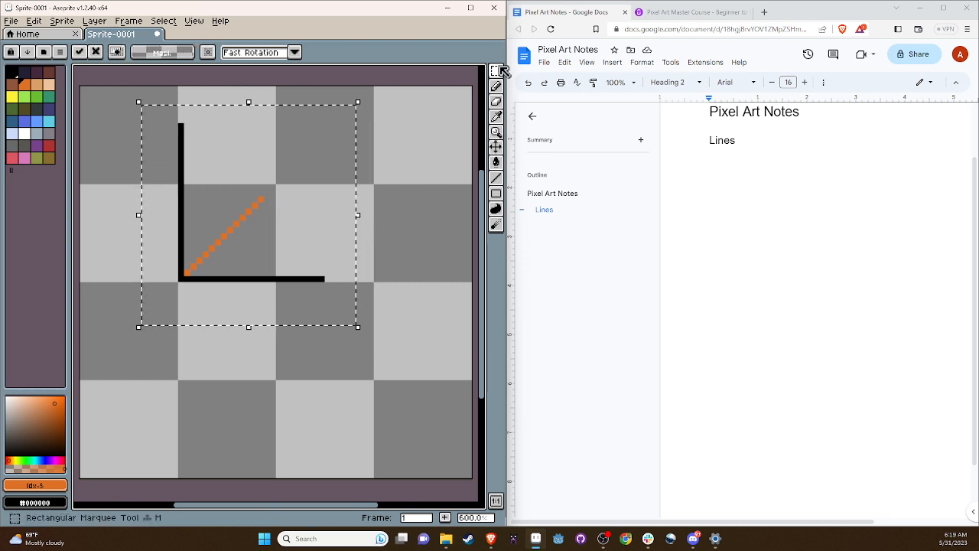
mouse_move(504, 70)
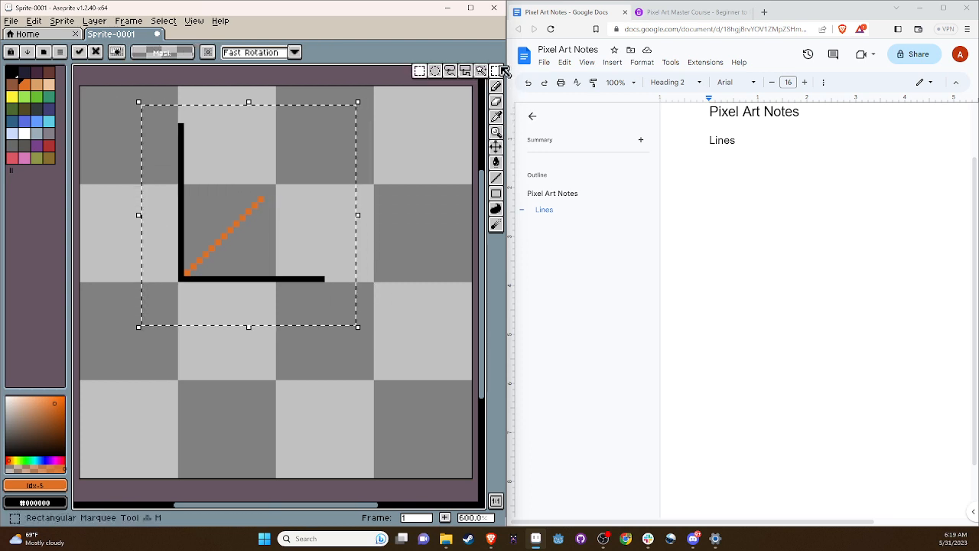
left_click(437, 205)
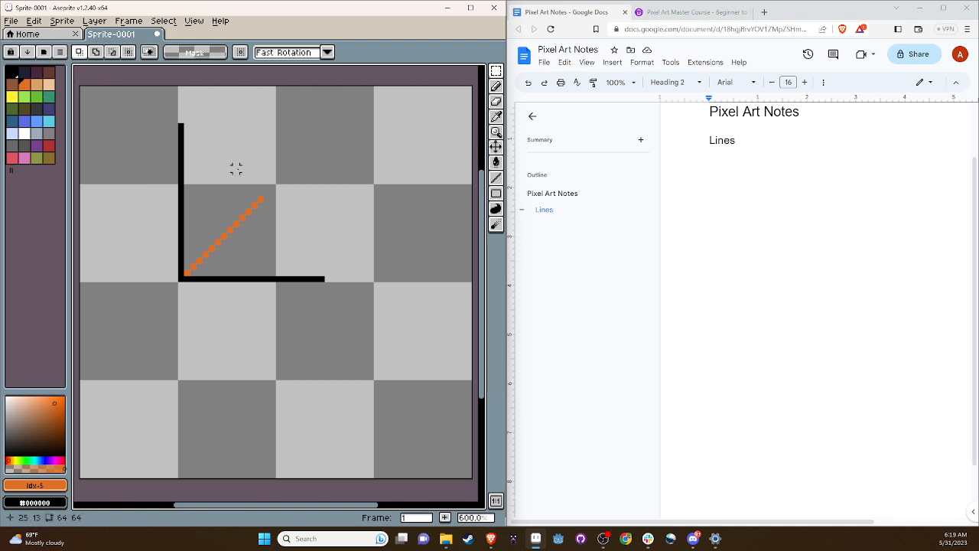
- Extend the orange diagonal with the Pencil in single-pixel steps to about 23 pixels in total
left_click(496, 86)
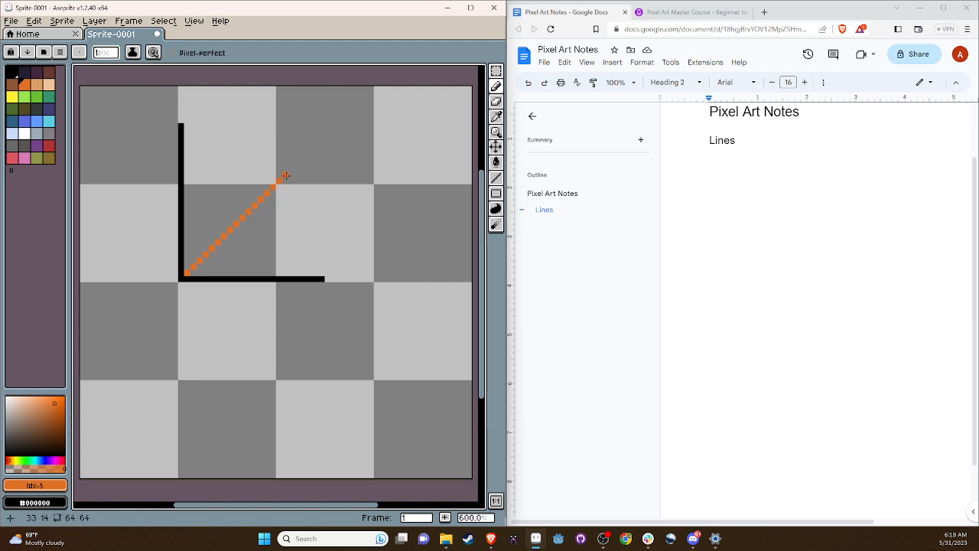
left_click_drag(292, 169, 323, 136)
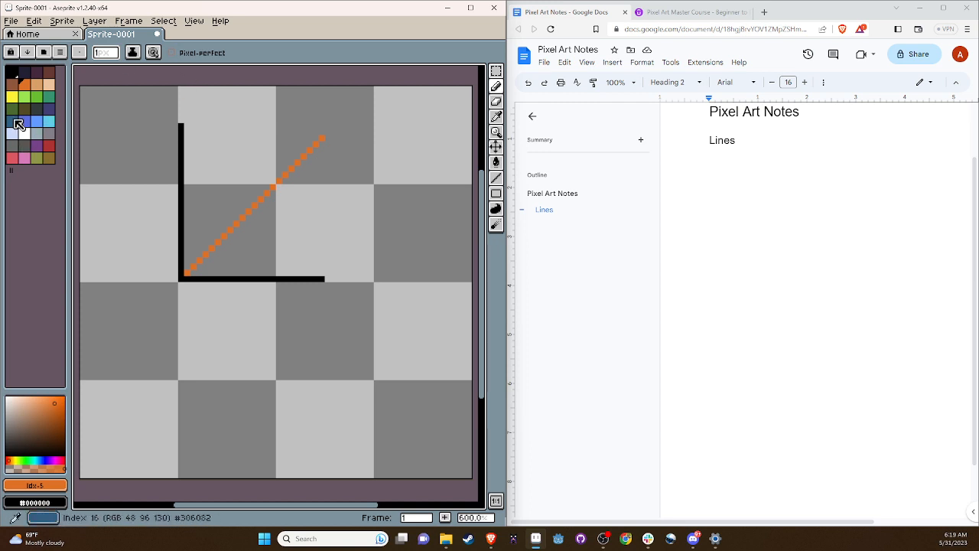
- Draw a light blue shallow diagonal from the corner of the black lines, rising one pixel for every two pixels across
left_click(49, 121)
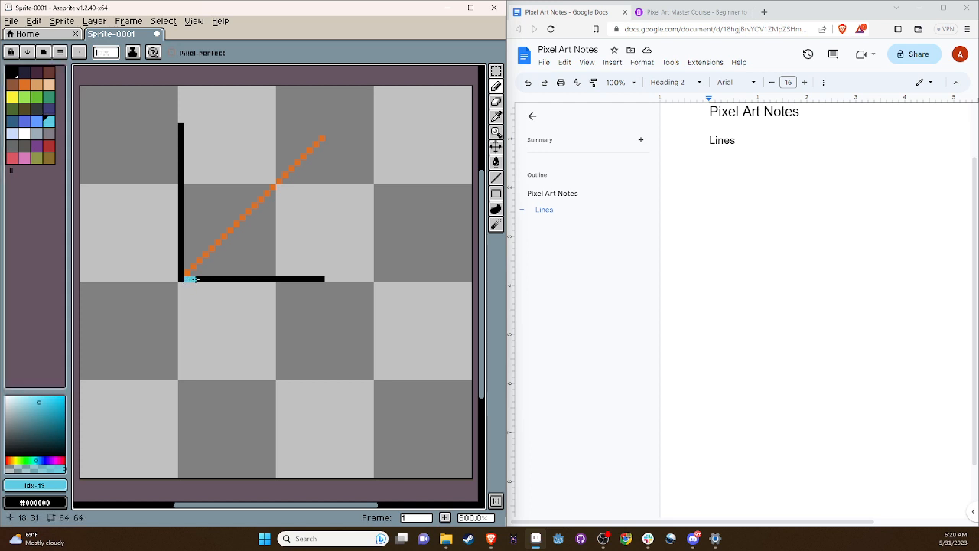
left_click_drag(195, 279, 228, 260)
left_click(229, 260)
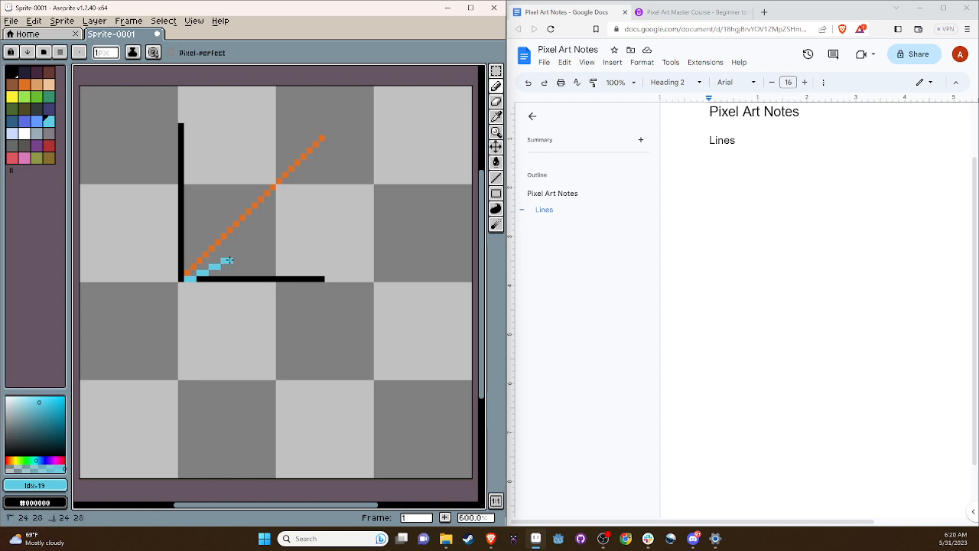
left_click_drag(234, 256, 273, 237)
left_click(261, 243)
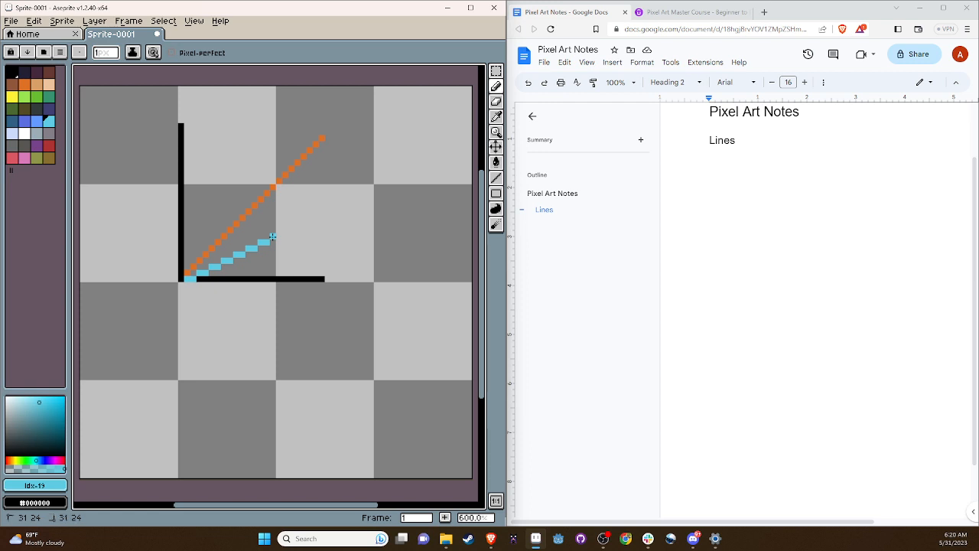
left_click(278, 235)
left_click_drag(283, 230, 295, 228)
- Erase the misplaced pixels at the outer end of the light blue diagonal and redraw them with the Pencil in two-pixel-wide steps
left_click(496, 100)
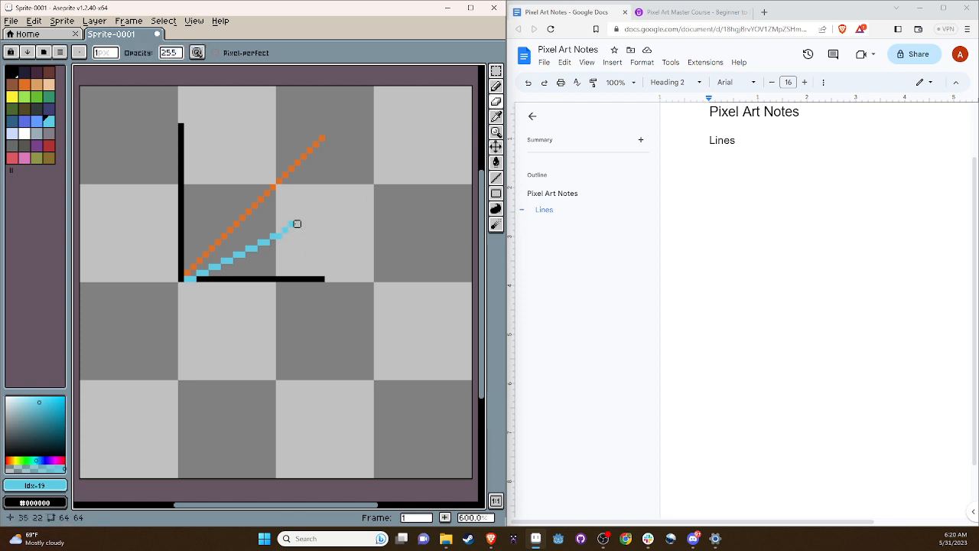
left_click_drag(297, 223, 282, 230)
left_click(496, 86)
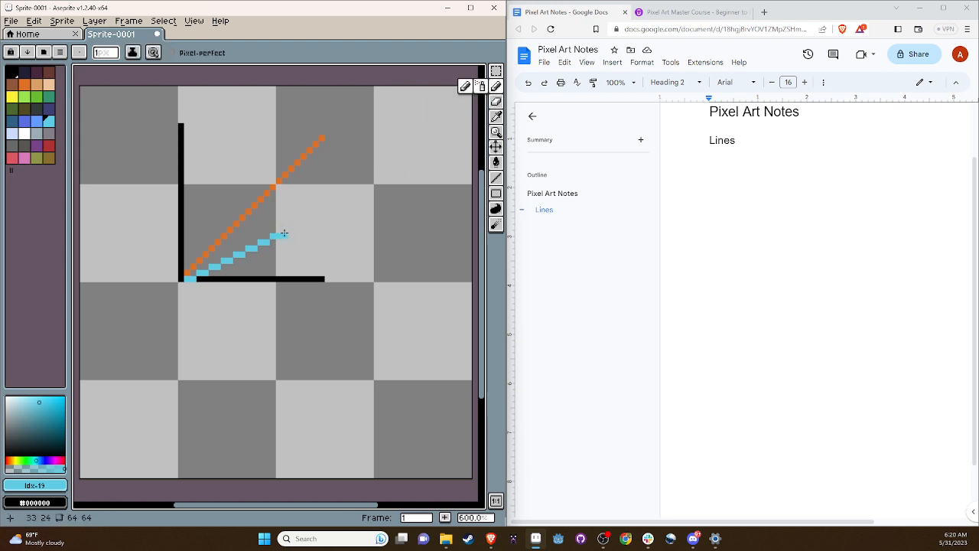
left_click(287, 230)
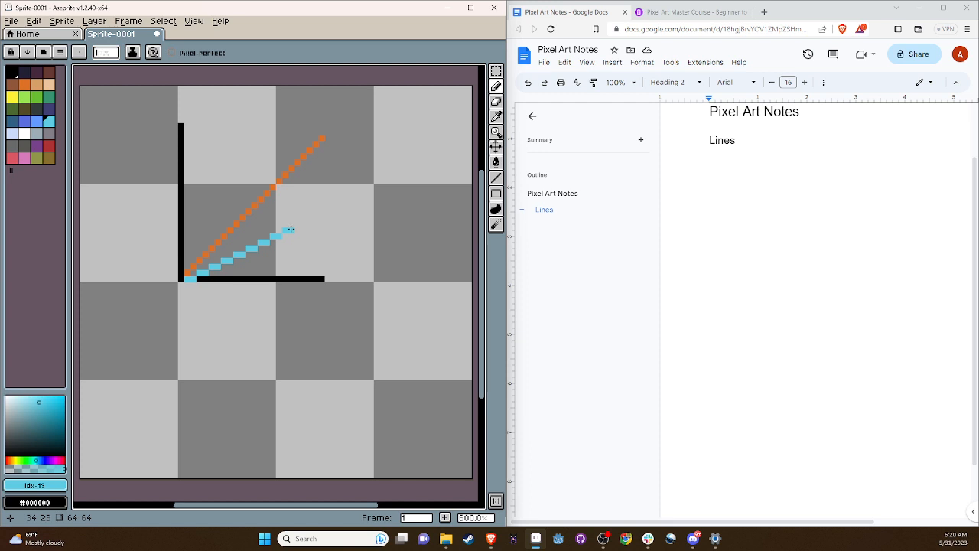
left_click_drag(290, 228, 302, 222)
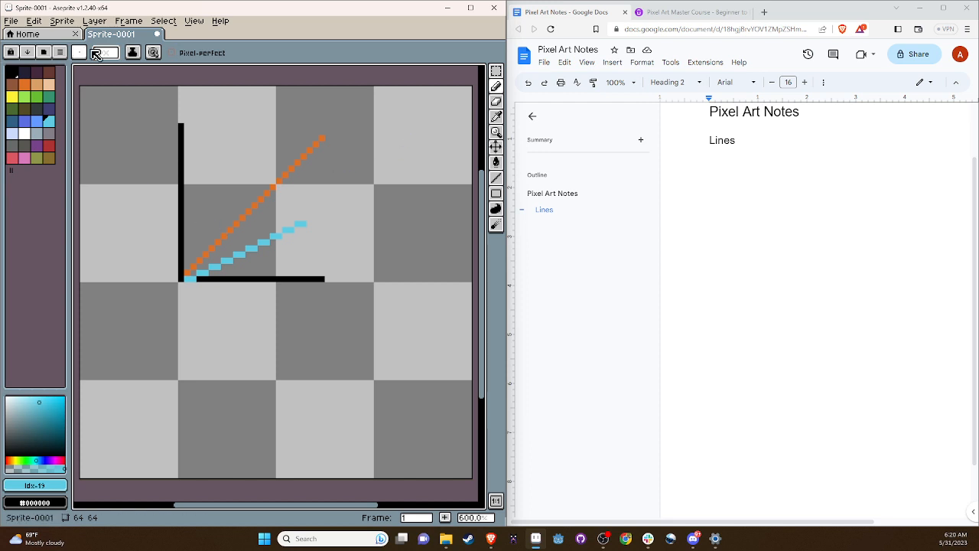
- Colour the corner pixel of the black lines orange and extend the light blue diagonal in two-pixel-wide steps to about 30 pixels across
left_click(25, 84)
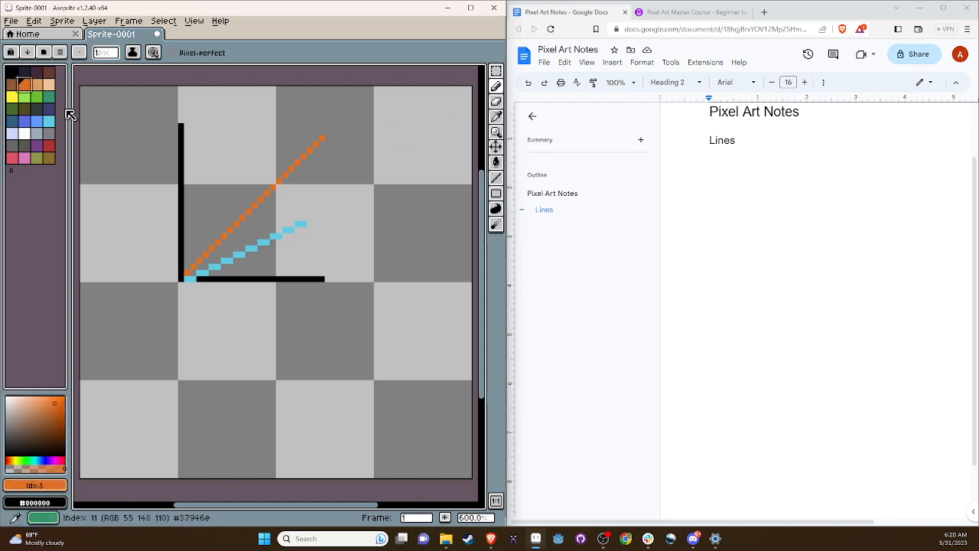
left_click(182, 278)
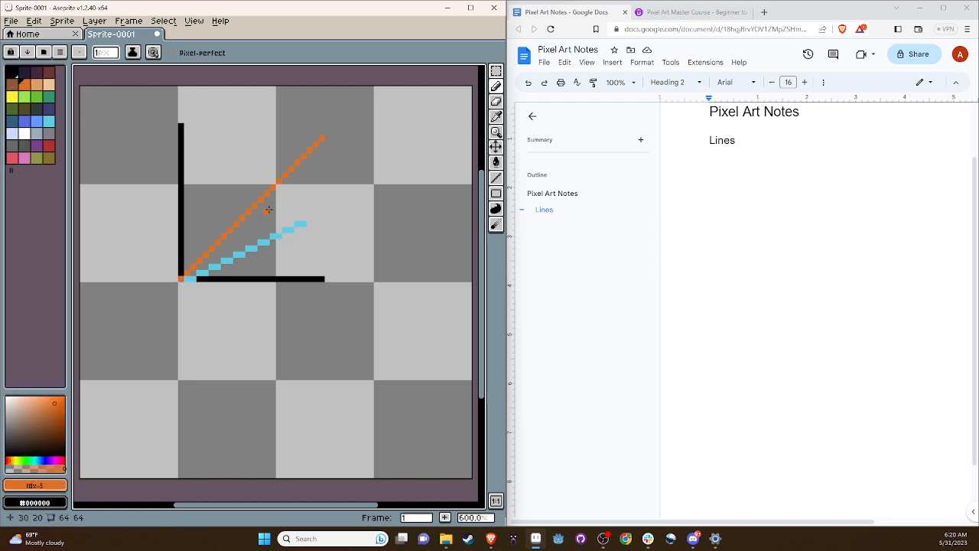
left_click(49, 121)
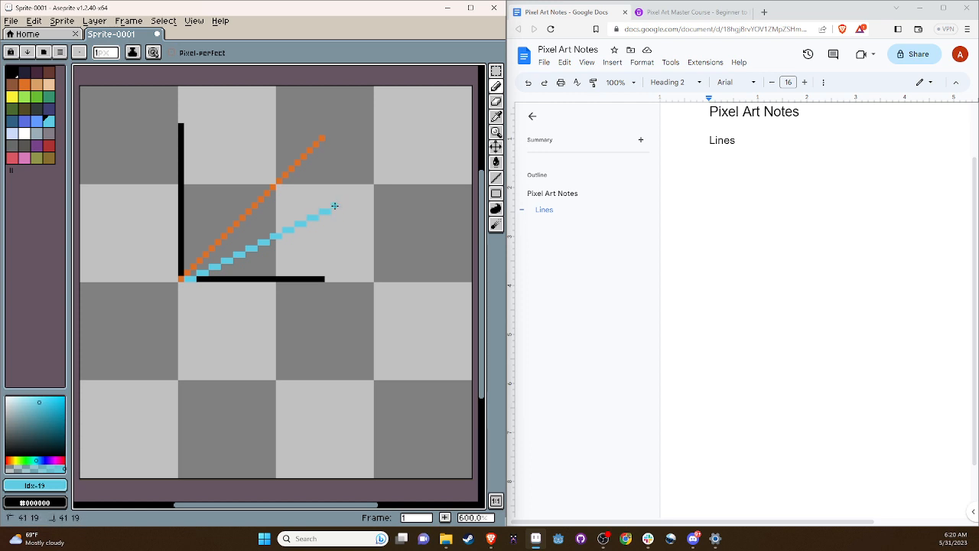
left_click_drag(334, 206, 342, 204)
left_click(363, 191)
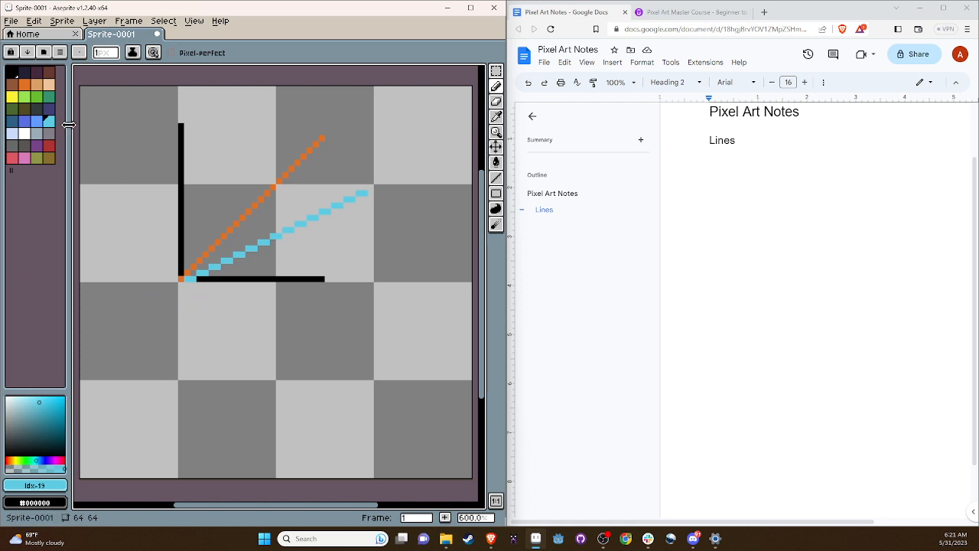
- Draw a steep dark red diagonal from the corner of the black lines, rising two pixels for every pixel across, about 30 pixels high
left_click(49, 145)
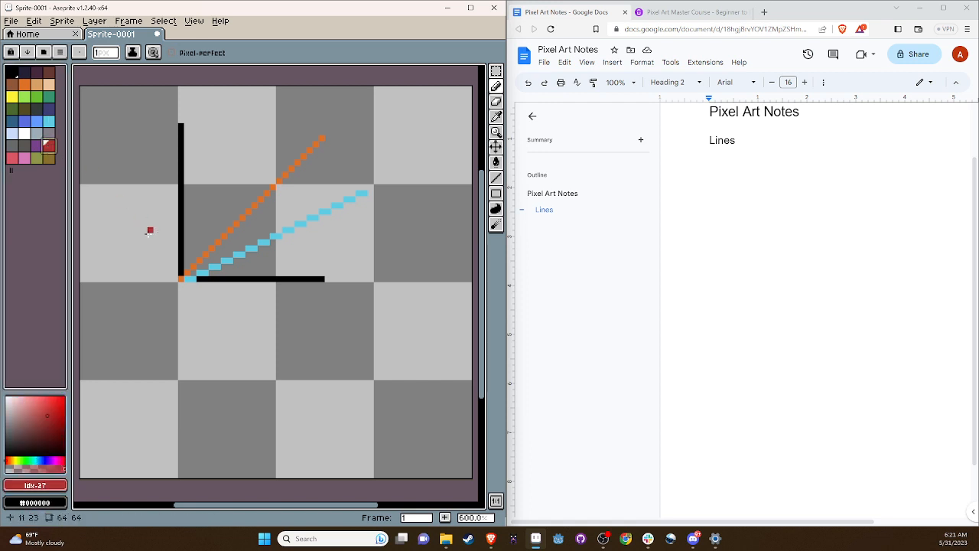
left_click(180, 266)
left_click(187, 261)
left_click(186, 254)
left_click(192, 243)
left_click(199, 231)
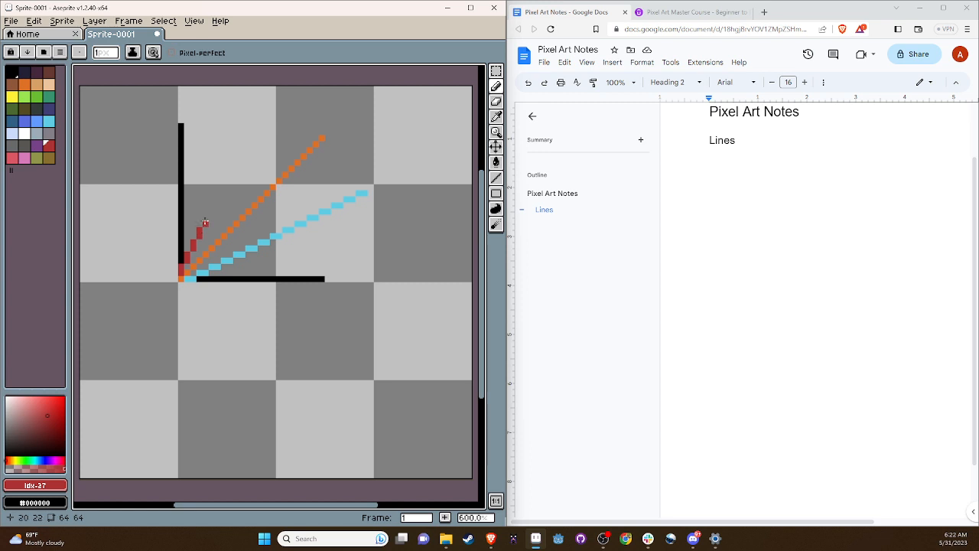
left_click(205, 220)
left_click(211, 208)
left_click(218, 195)
left_click(224, 184)
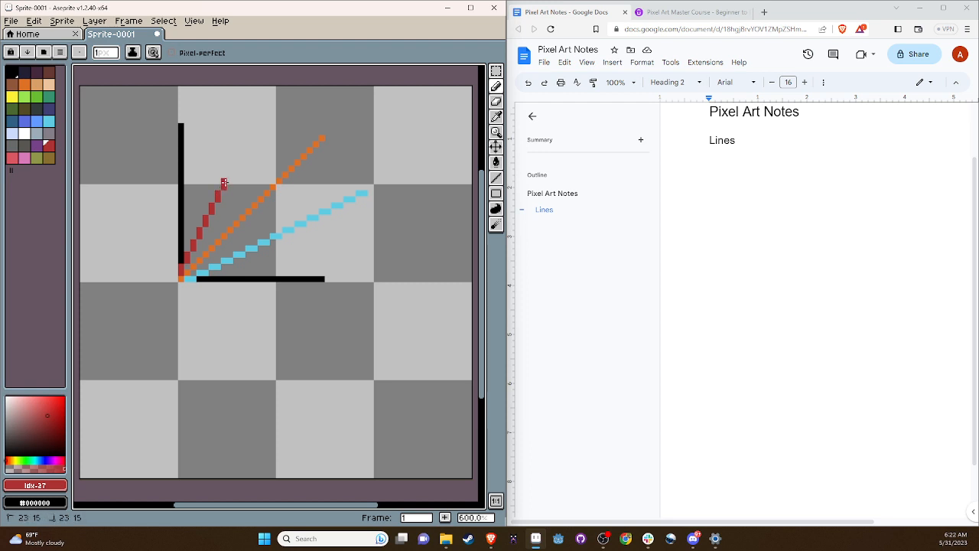
left_click(229, 173)
left_click(236, 162)
left_click(241, 149)
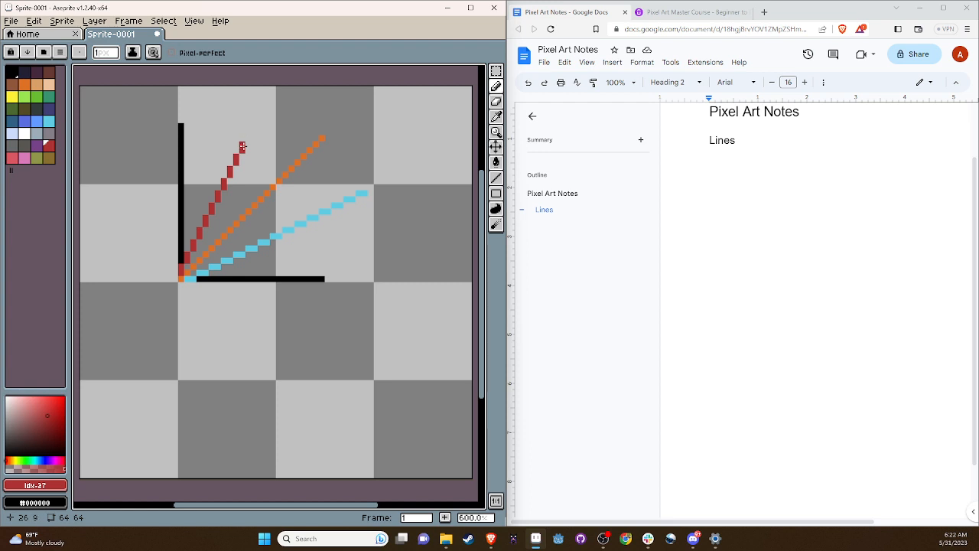
left_click(247, 139)
left_click(255, 122)
left_click(260, 114)
left_click(260, 110)
left_click(266, 99)
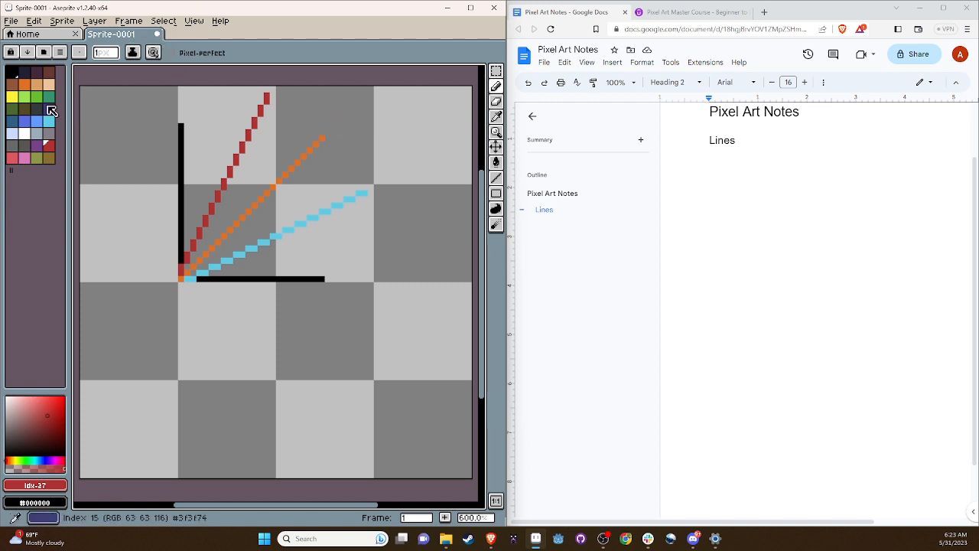
- Extend the outer end of the orange diagonal by three single-pixel steps
left_click(24, 87)
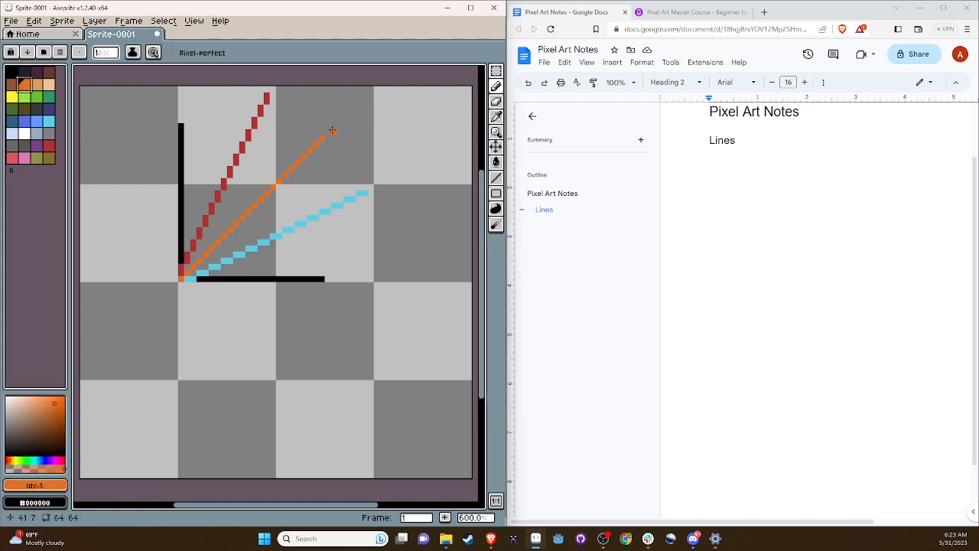
left_click_drag(329, 132, 344, 119)
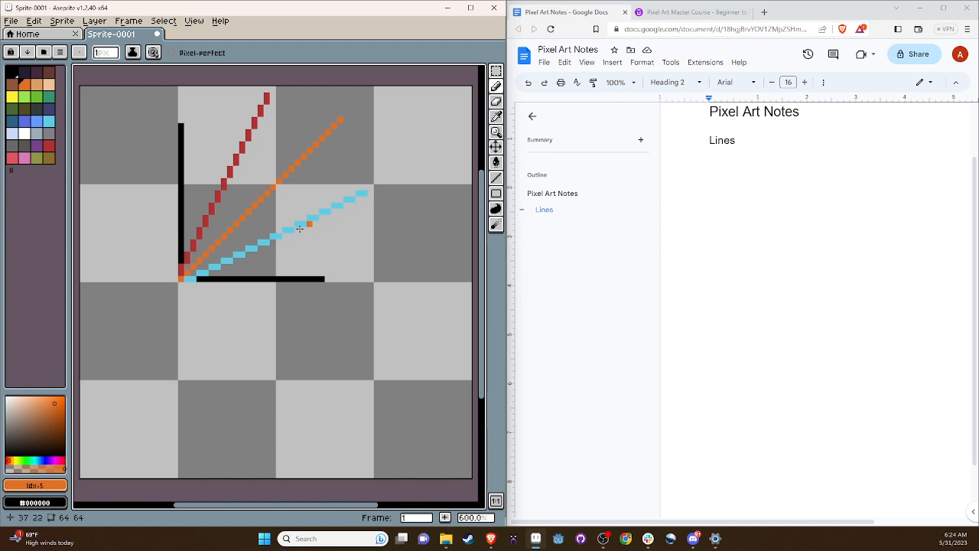
left_click(36, 96)
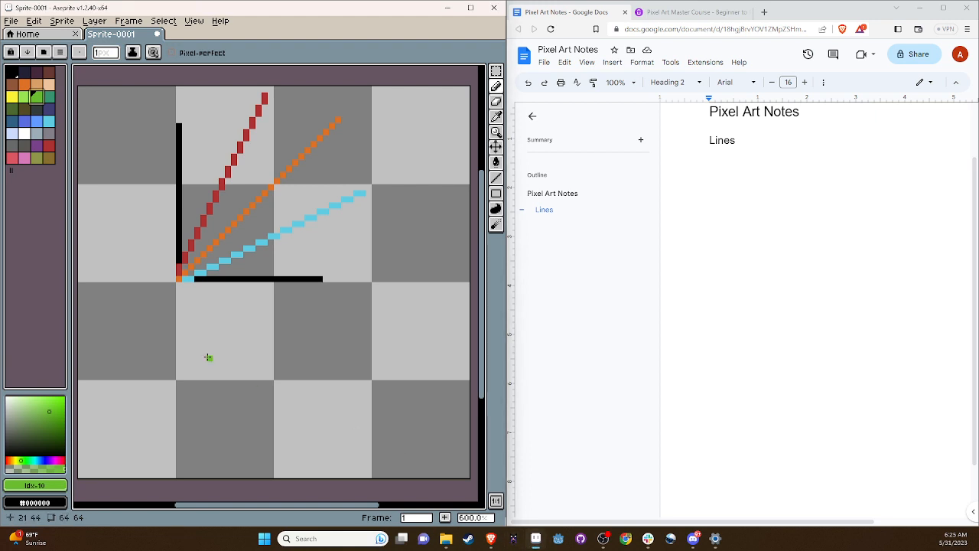
key("v")
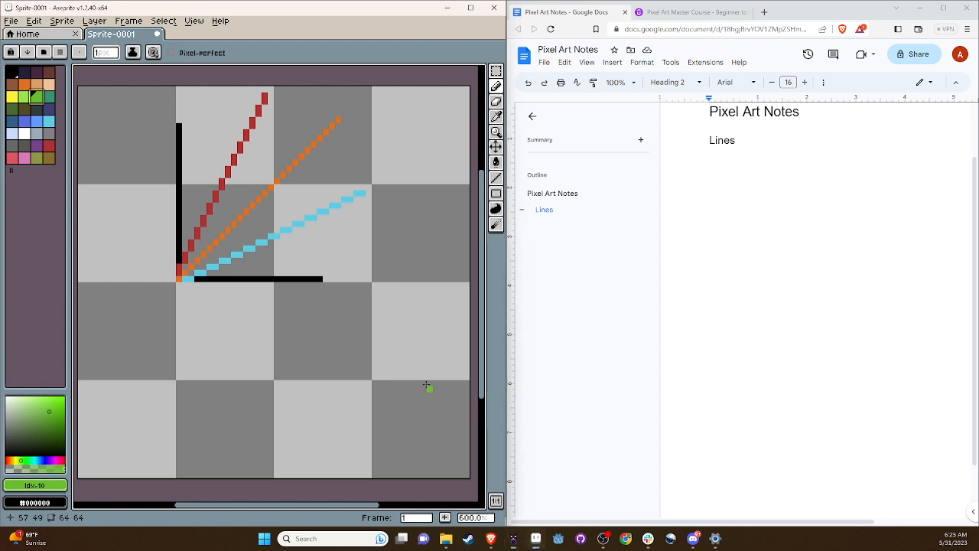
key("alt")
key("ctrl")
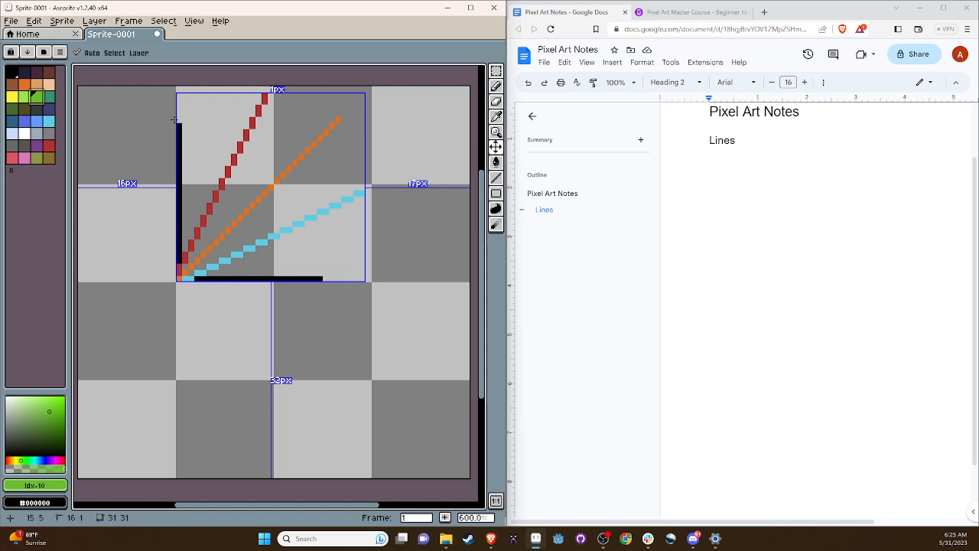
left_click(698, 191)
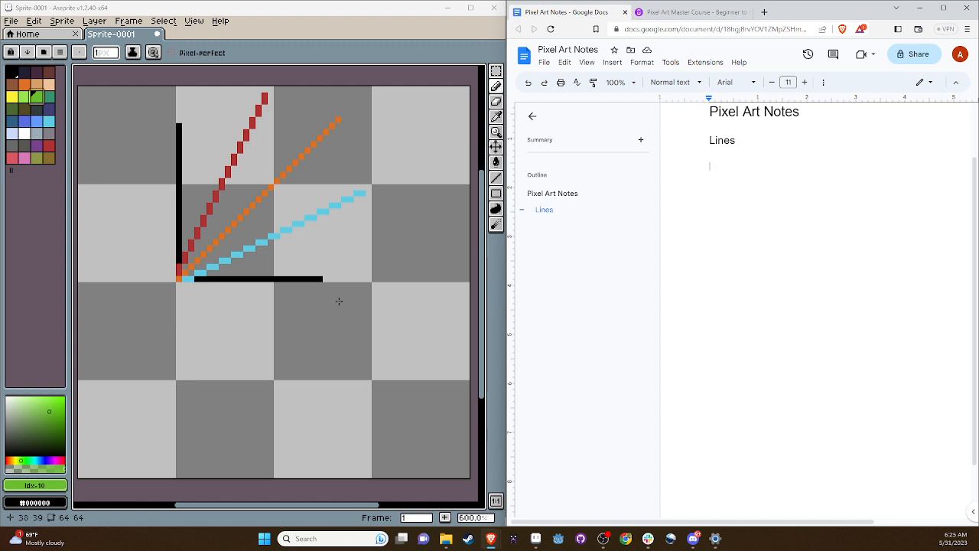
- Erase all lines from the canvas with the Eraser at 10 px, and choose the Pencil with black
left_click(495, 103)
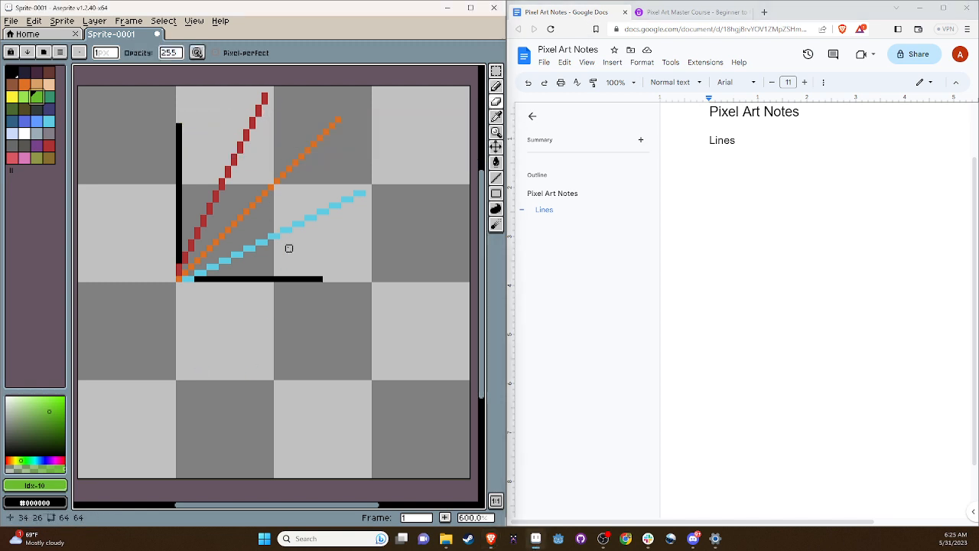
left_click(113, 56)
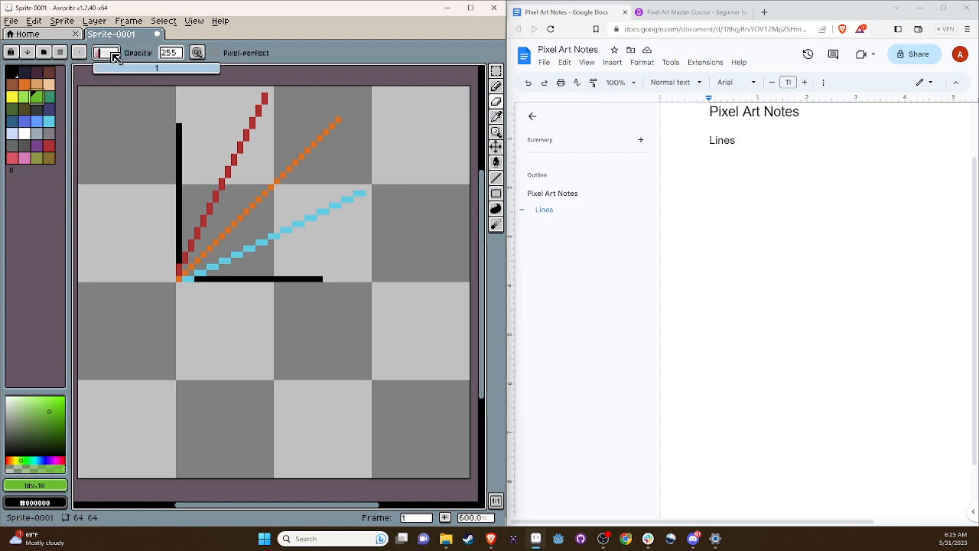
type("10")
mouse_move(365, 172)
left_mouse_down()
mouse_move(95, 293)
mouse_move(194, 257)
mouse_move(475, 306)
mouse_move(167, 196)
mouse_move(179, 196)
mouse_move(265, 98)
mouse_move(179, 122)
left_mouse_up()
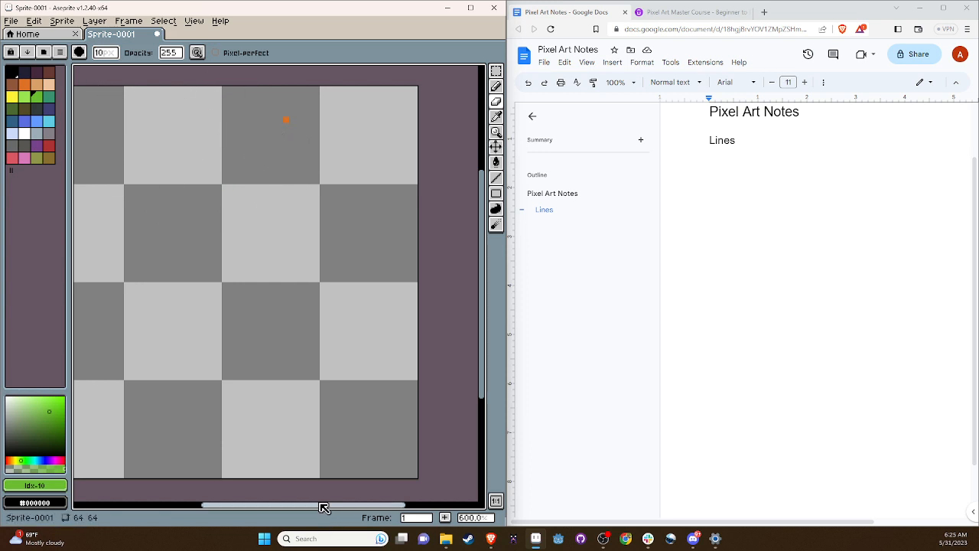
left_click_drag(324, 511, 283, 511)
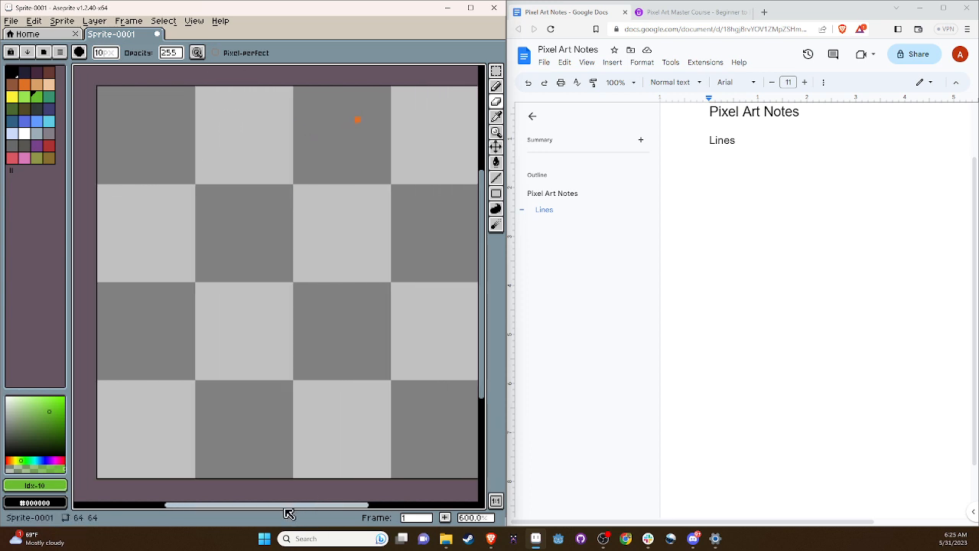
left_click(350, 131)
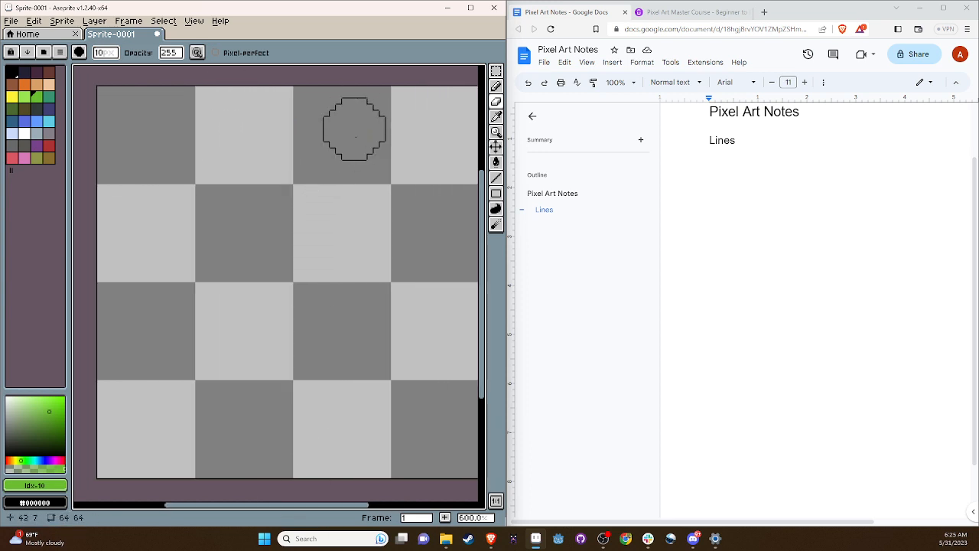
left_click(496, 86)
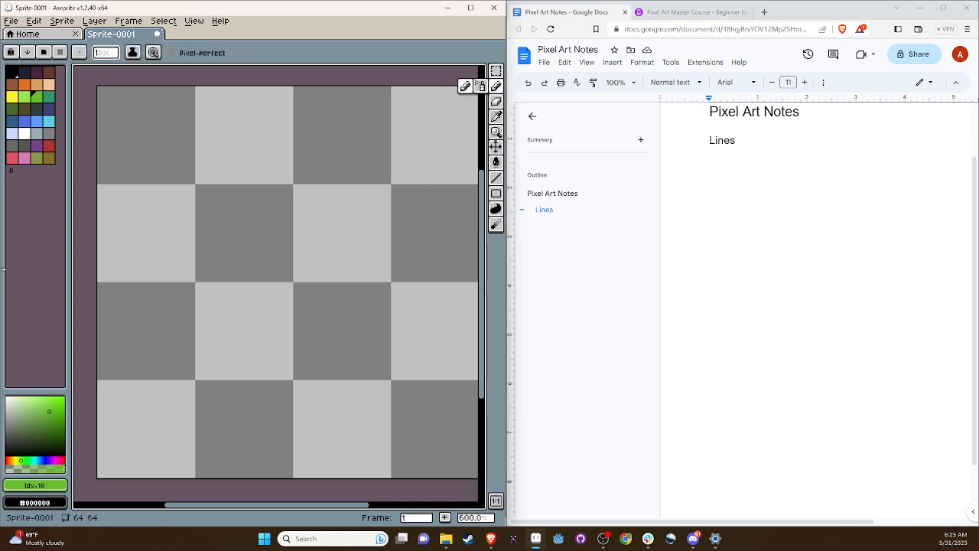
left_click(11, 71)
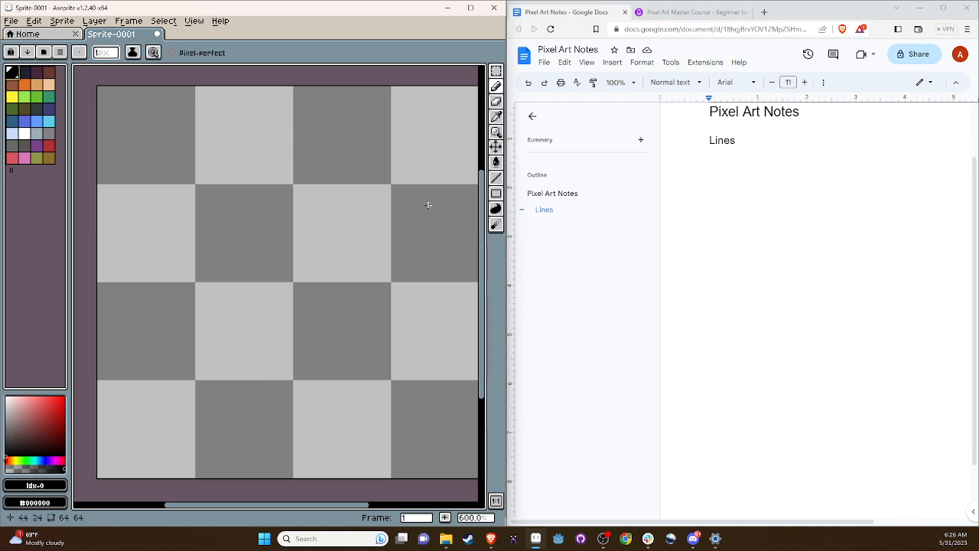
- Look over the Pixel Art Master Course page on Udemy and return to the Pixel Art Notes document
left_click(692, 12)
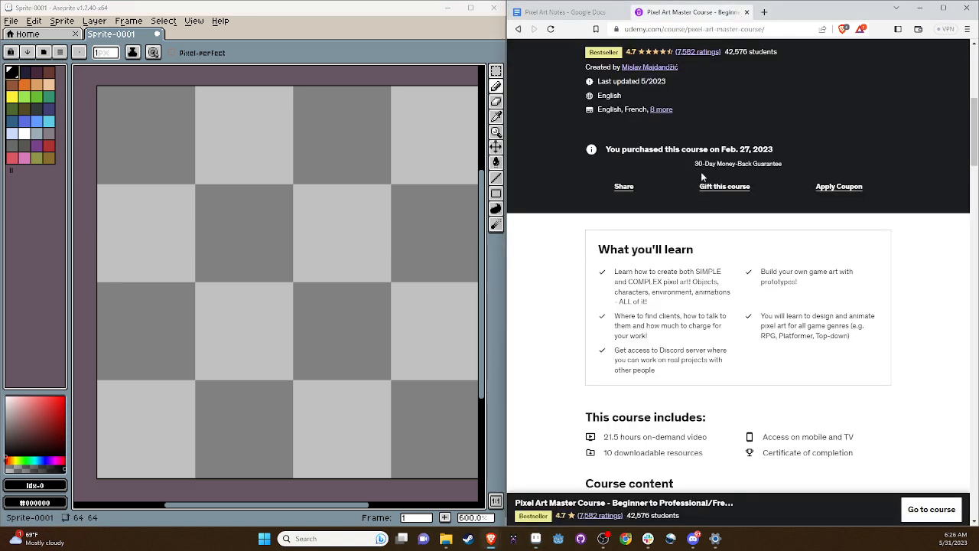
scroll(703, 177, "down", 1)
scroll(634, 131, "up", 2)
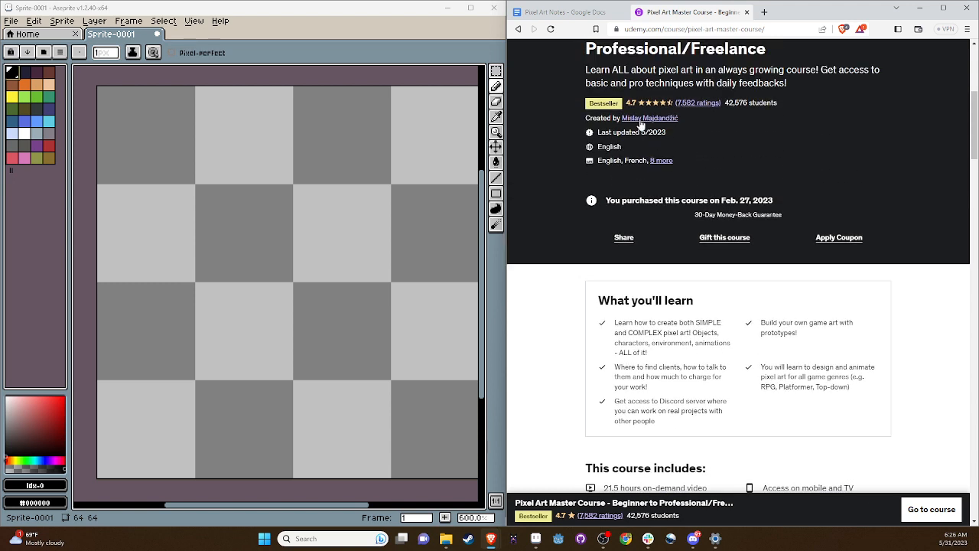
left_click(566, 13)
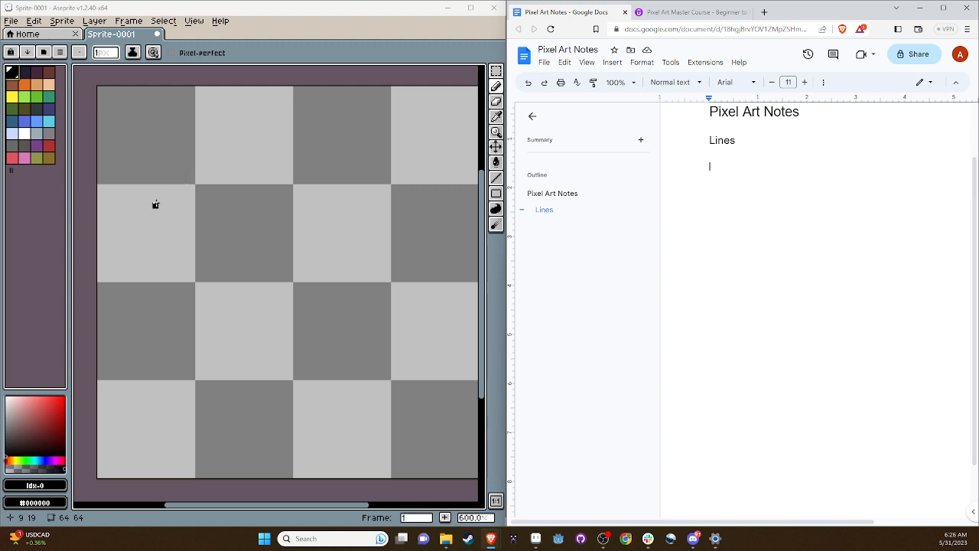
- Mark two black end pixels on the canvas and connect them with a rough freehand diagonal about 33 pixels across
left_click(143, 272)
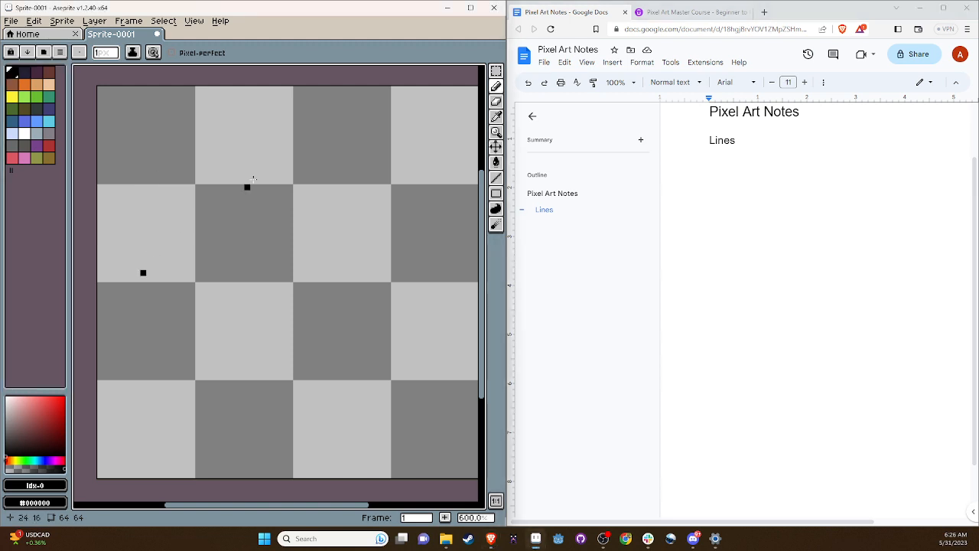
left_click(339, 132)
mouse_move(160, 255)
left_mouse_down()
mouse_move(199, 211)
mouse_move(341, 132)
left_mouse_up()
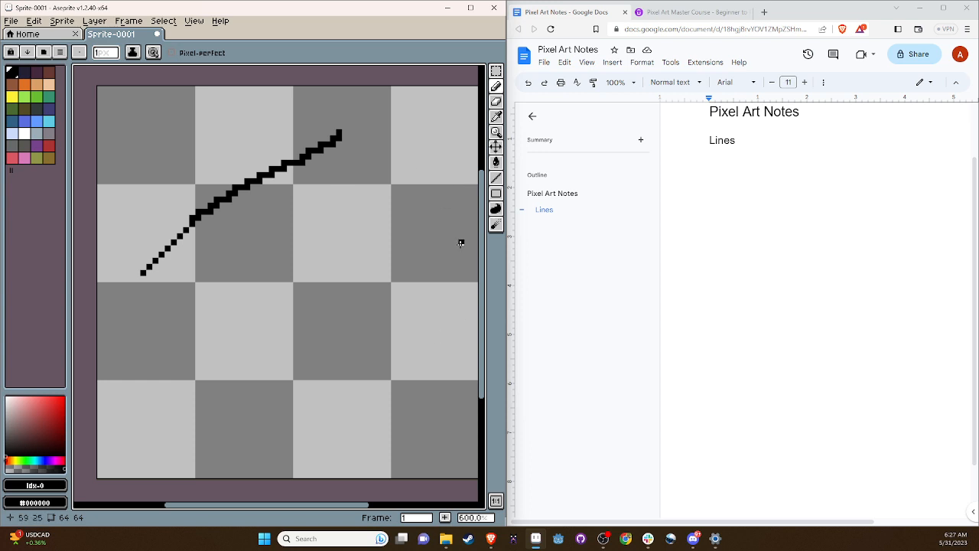
- Clean up the rough freehand diagonal to a single-pixel-wide line by erasing its corner pixels with the Eraser at 1 px
left_click(495, 101)
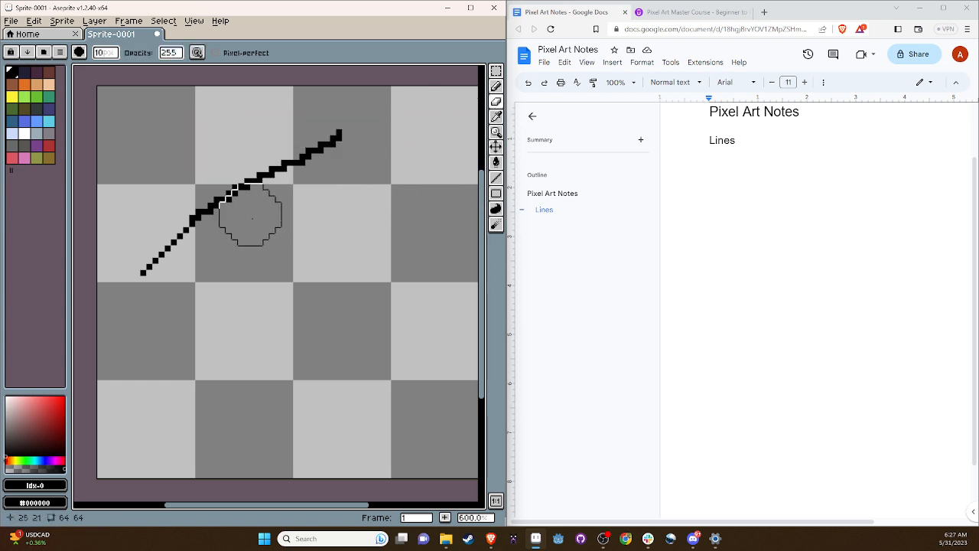
left_click(103, 53)
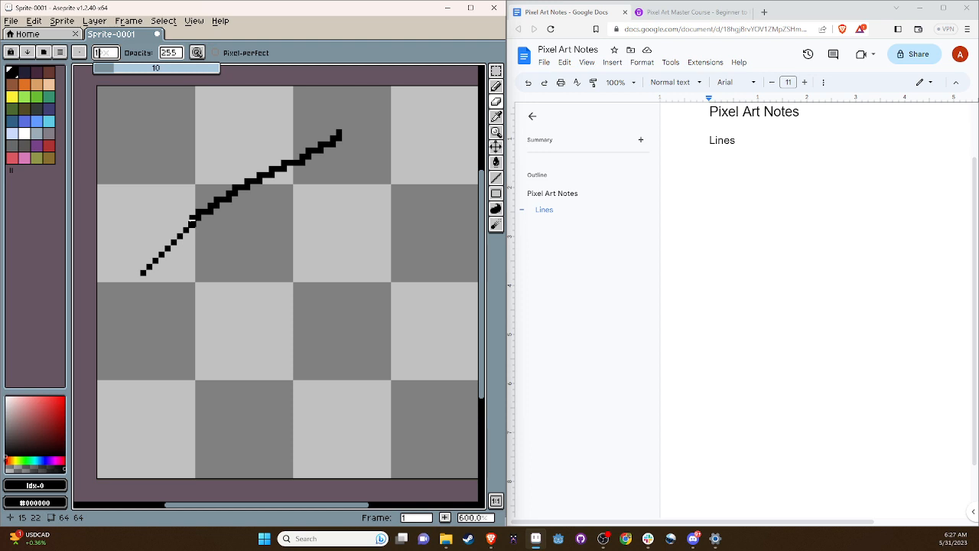
key("Return")
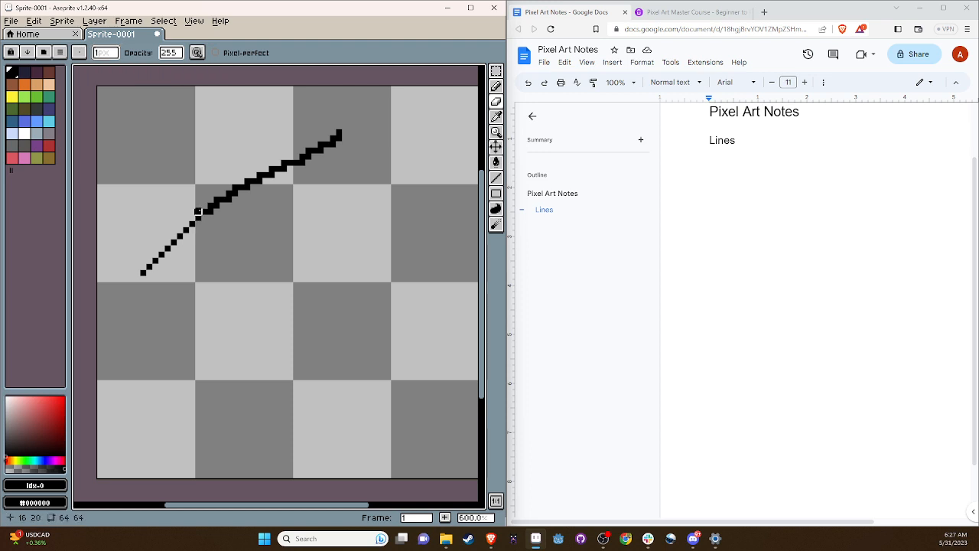
left_click(198, 212)
left_click(211, 212)
left_click(229, 199)
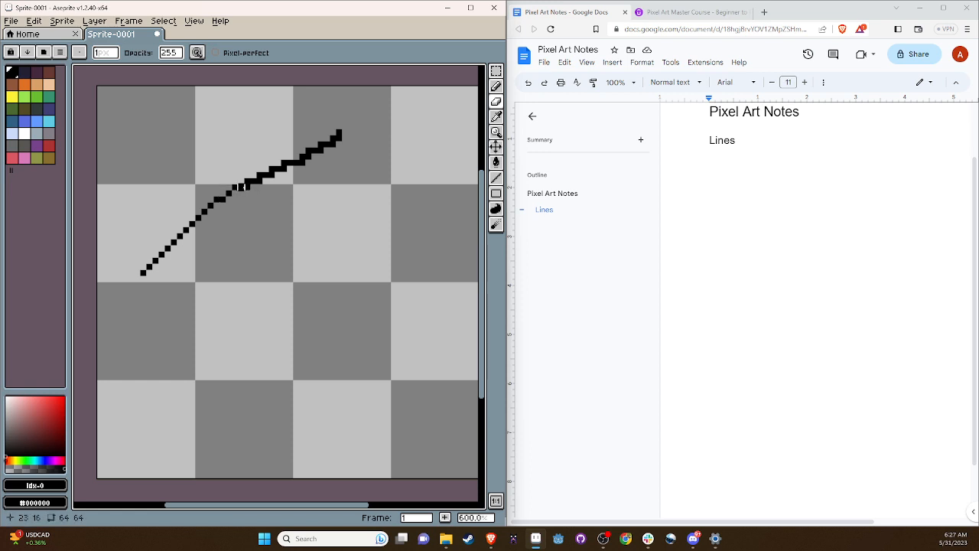
left_click(286, 168)
left_click(339, 132)
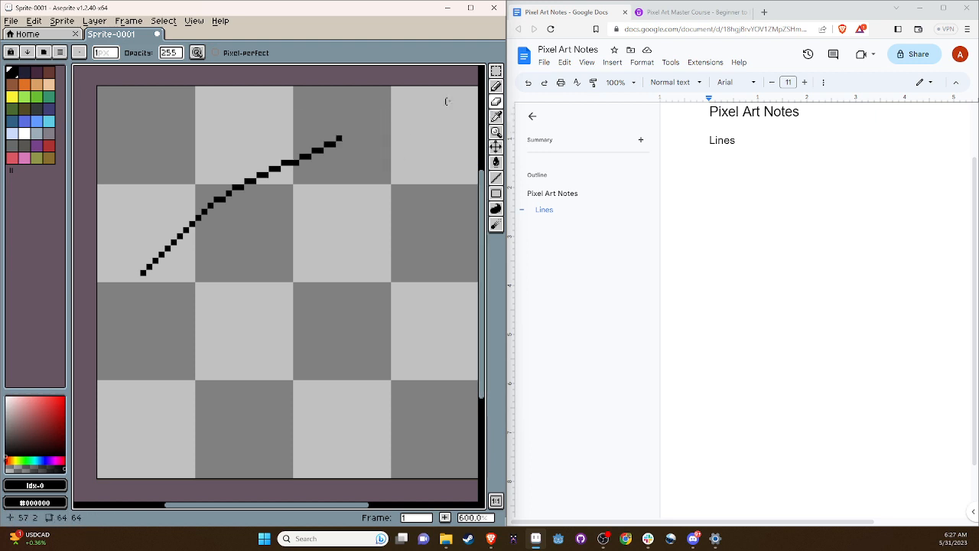
- Erase the cleaned-up diagonal from the canvas with the Eraser at 10 px
left_click(108, 52)
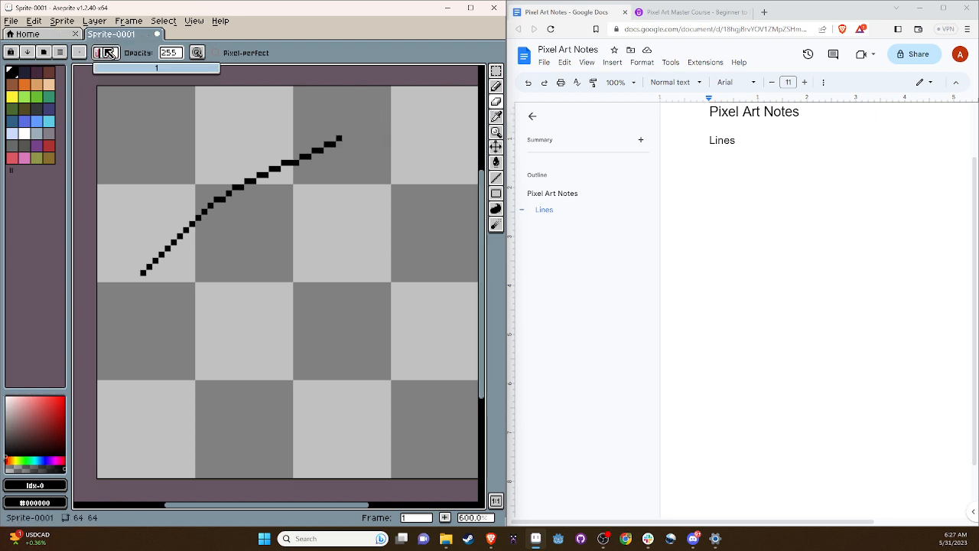
type("10")
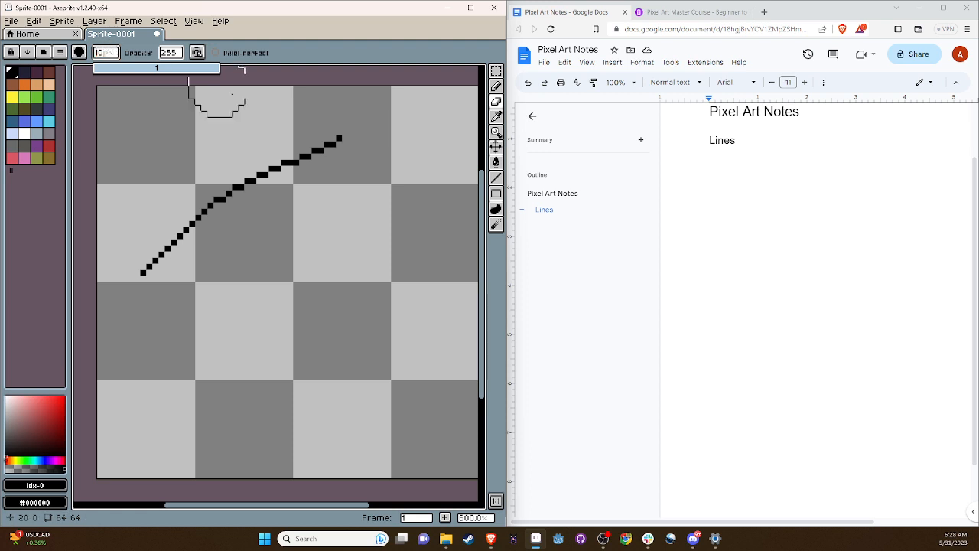
key("Return")
mouse_move(362, 138)
left_mouse_down()
mouse_move(210, 190)
mouse_move(148, 262)
left_mouse_up()
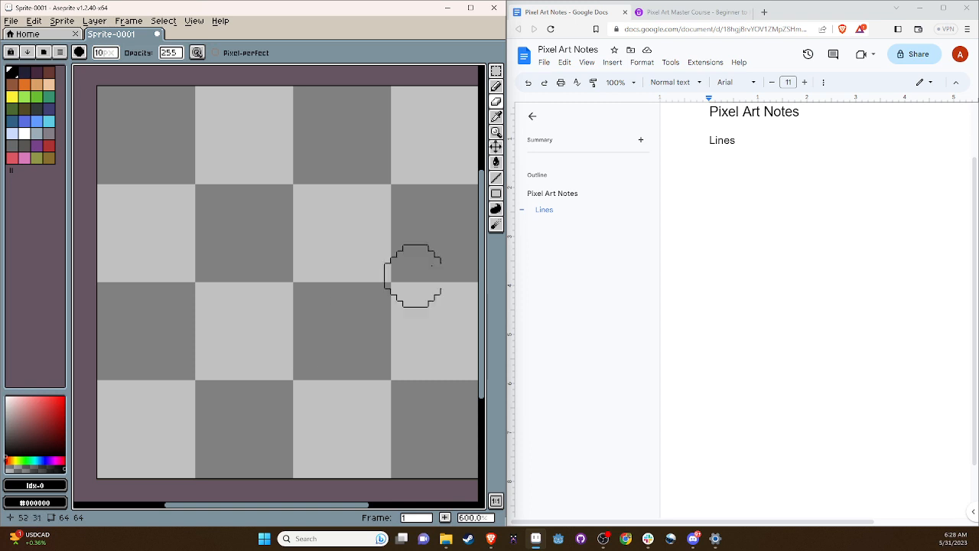
- Mark two black end pixels, lower left and upper right on the canvas, and connect them with a rough freehand curve about 43 pixels across
left_click(496, 87)
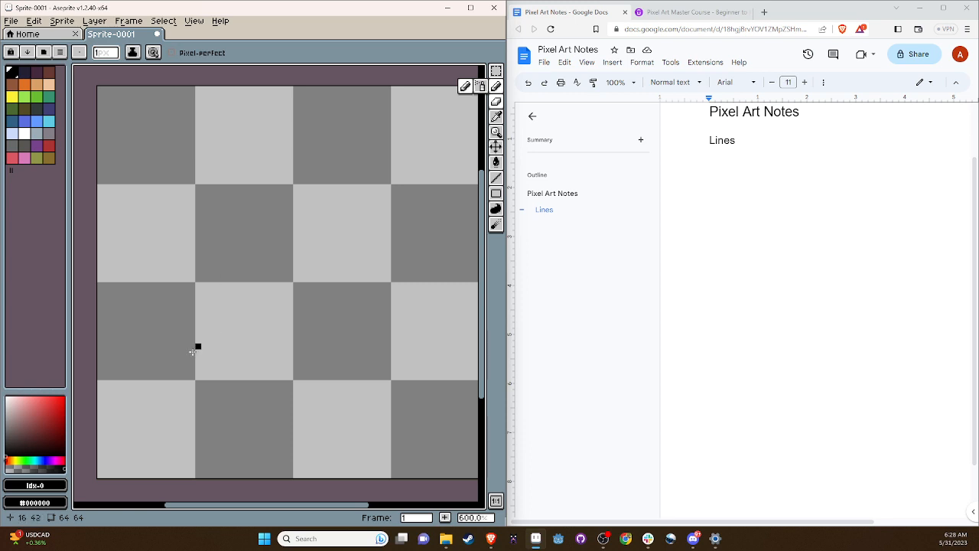
left_click(125, 420)
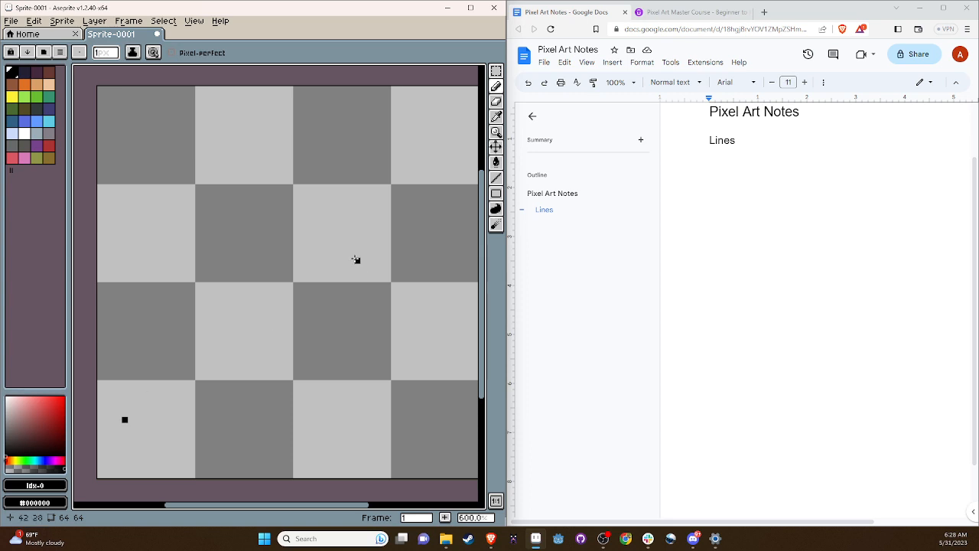
left_click(381, 186)
left_click(345, 438)
key("ctrl+z")
mouse_move(127, 416)
left_mouse_down()
mouse_move(328, 272)
mouse_move(382, 188)
left_mouse_up()
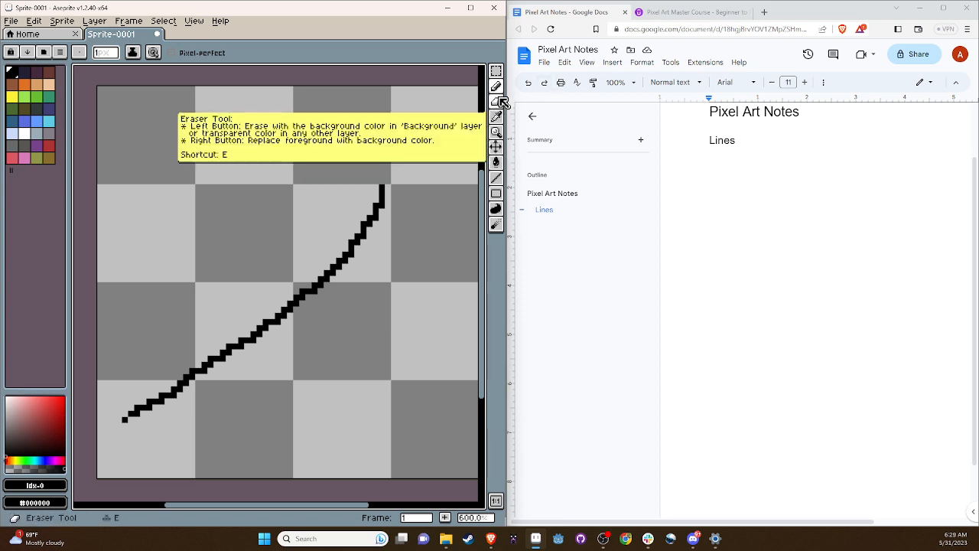
- Thin the rough curve to a single-pixel-wide line by erasing its doubled corner pixels with the Eraser at 1 px
left_click(497, 100)
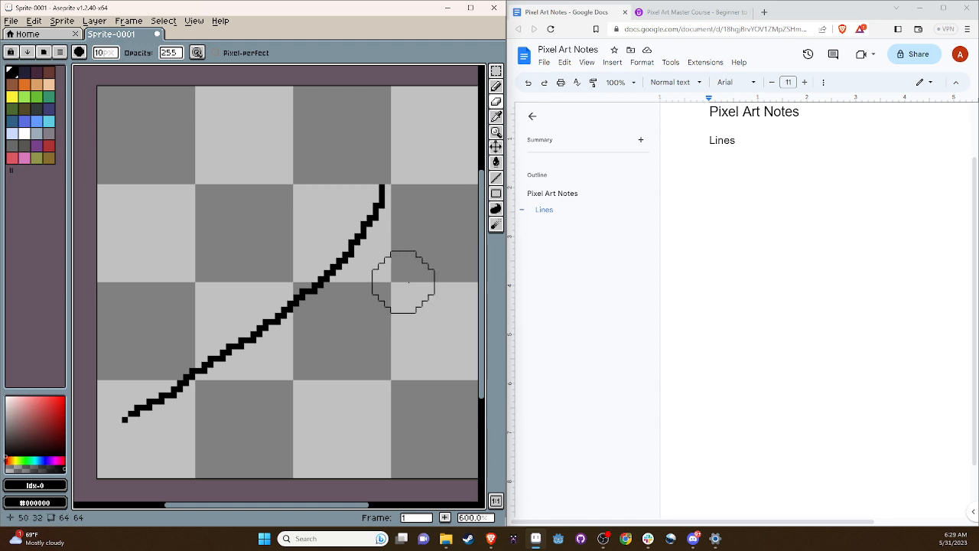
left_click(107, 52)
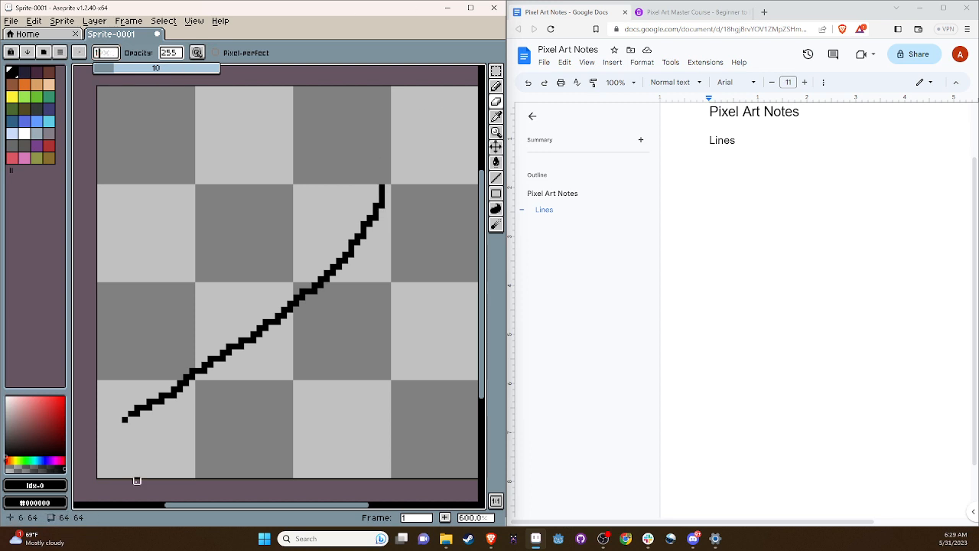
left_click(143, 407)
key("Return")
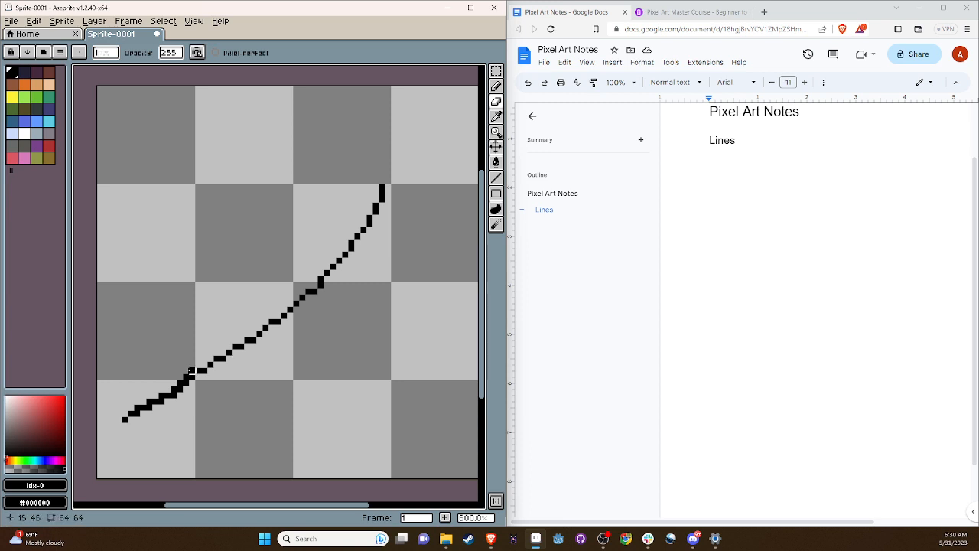
left_click(150, 402)
left_click(137, 407)
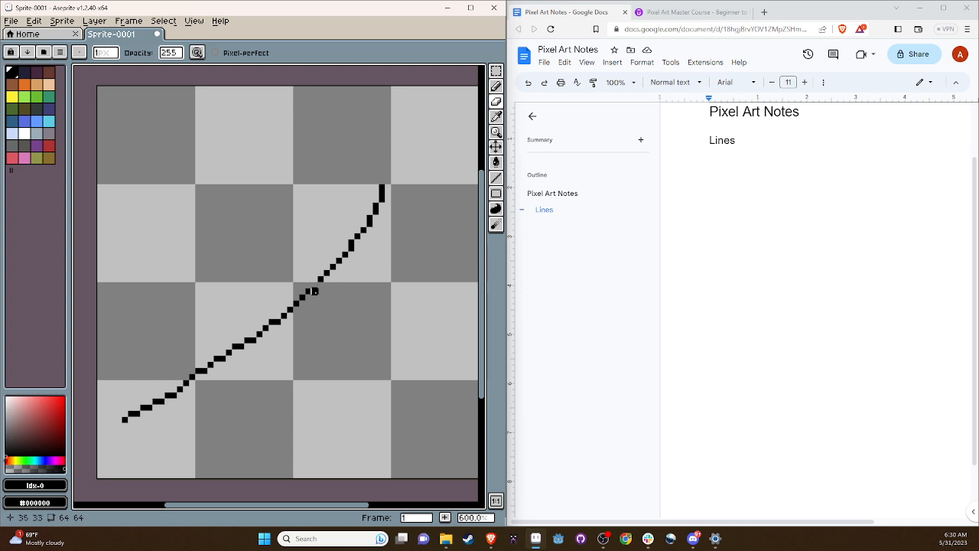
- Erase the whole thinned curve from the canvas, from its upper-right end to its lower-left end
left_click(493, 92)
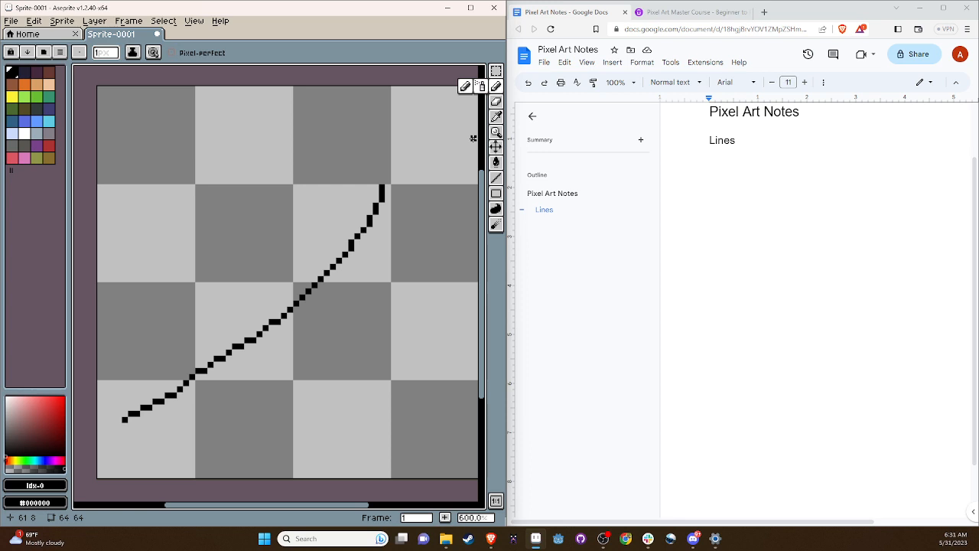
left_click(498, 101)
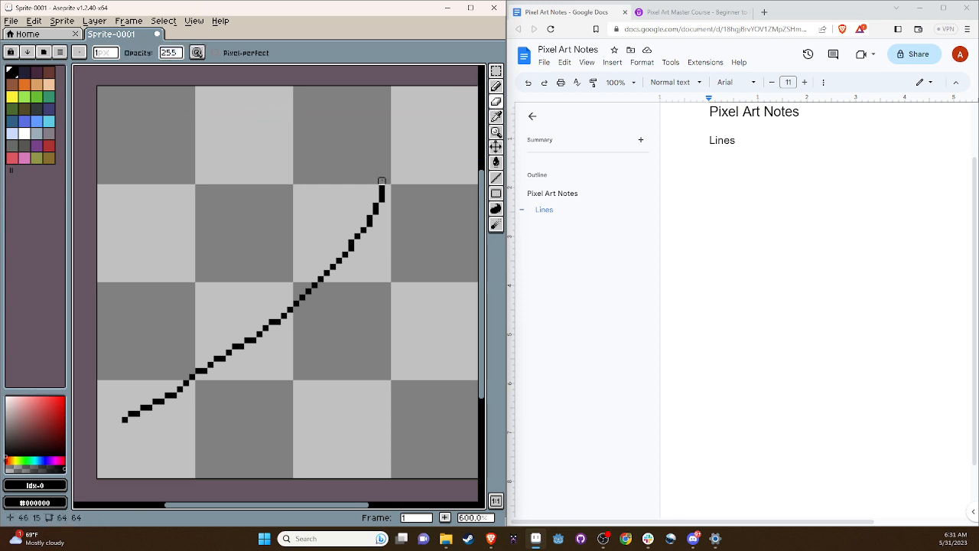
mouse_move(382, 181)
left_mouse_down()
mouse_move(357, 235)
mouse_move(357, 208)
mouse_move(338, 279)
mouse_move(332, 256)
mouse_move(321, 291)
mouse_move(333, 272)
mouse_move(296, 297)
mouse_move(278, 322)
mouse_move(283, 327)
mouse_move(253, 328)
mouse_move(235, 340)
mouse_move(253, 340)
mouse_move(228, 346)
mouse_move(265, 321)
mouse_move(254, 321)
mouse_move(247, 334)
mouse_move(270, 334)
left_mouse_up()
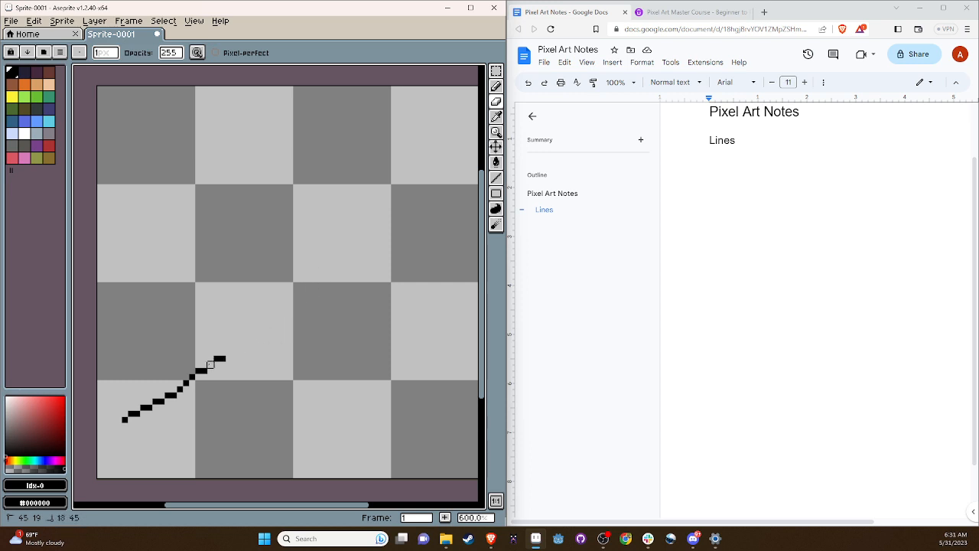
mouse_move(210, 365)
left_mouse_down()
mouse_move(221, 369)
mouse_move(186, 383)
mouse_move(191, 389)
mouse_move(146, 418)
mouse_move(127, 418)
mouse_move(137, 419)
left_mouse_up()
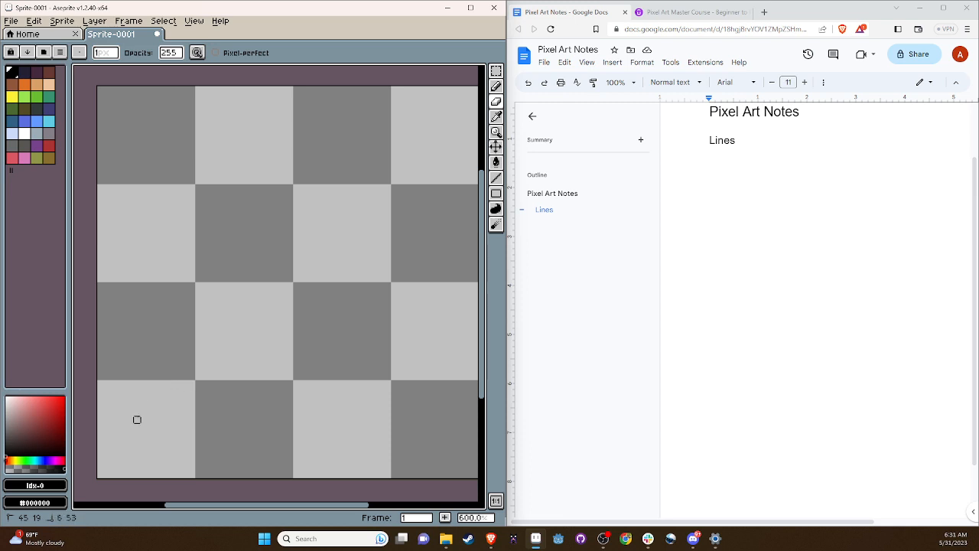
- Mark two black end pixels with the Pencil, near the canvas's lower-left corner and in its upper right, about 43 pixels apart horizontally
left_click(501, 89)
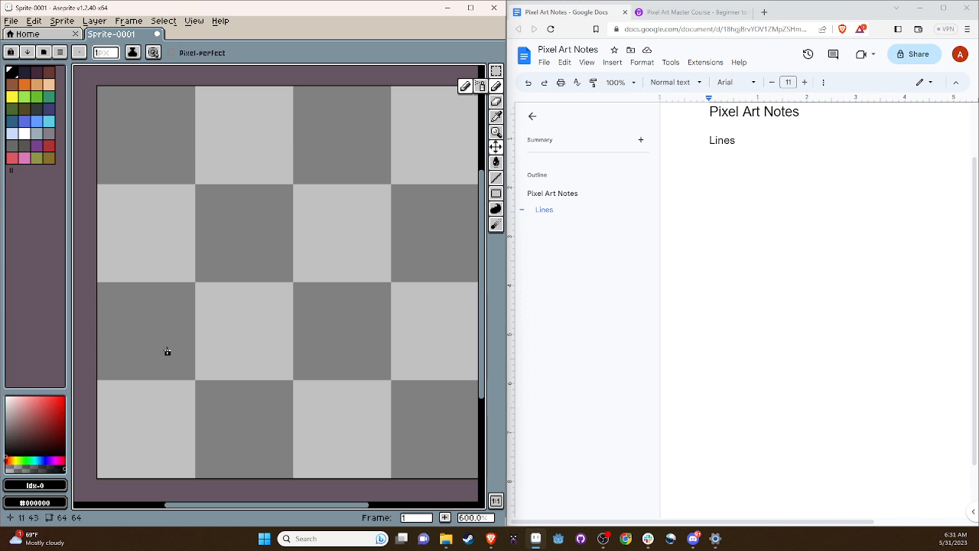
left_click(131, 444)
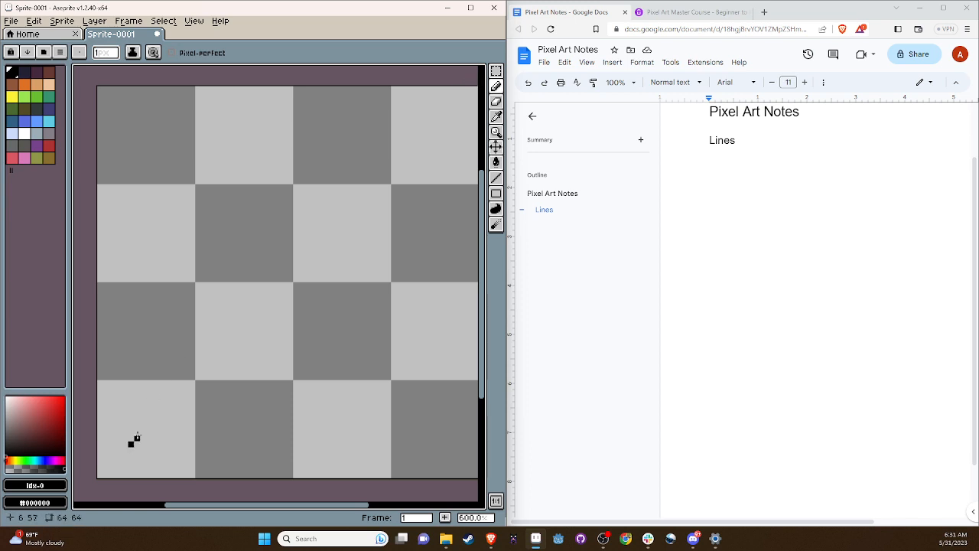
left_click(173, 395)
key("ctrl+z")
left_click(388, 187)
- Build the lower half of a 45-degree diagonal in single-pixel steps from the lower-left end pixel
left_click(136, 438)
left_click(143, 432)
left_click(149, 426)
left_click(161, 413)
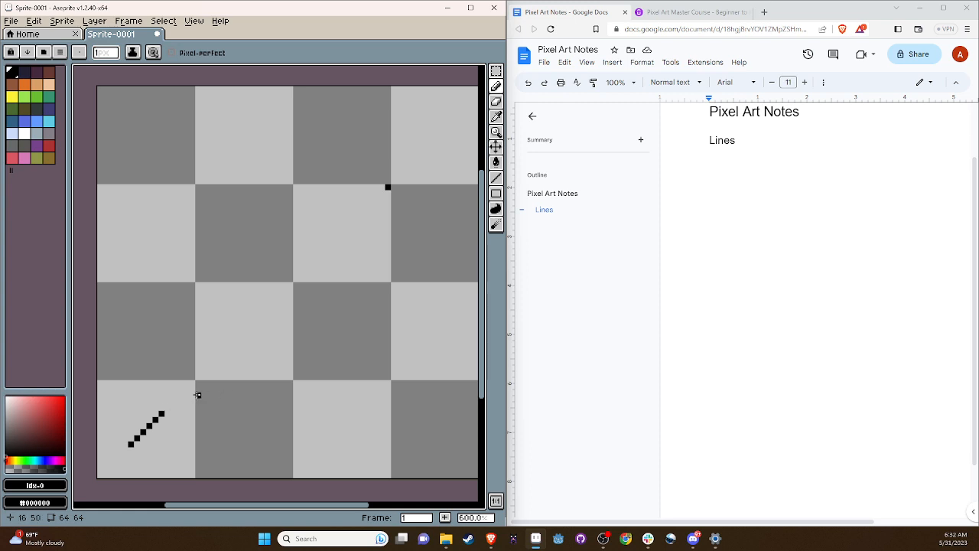
left_click(168, 407)
left_click(173, 396)
left_click(180, 395)
left_click_drag(192, 383, 198, 377)
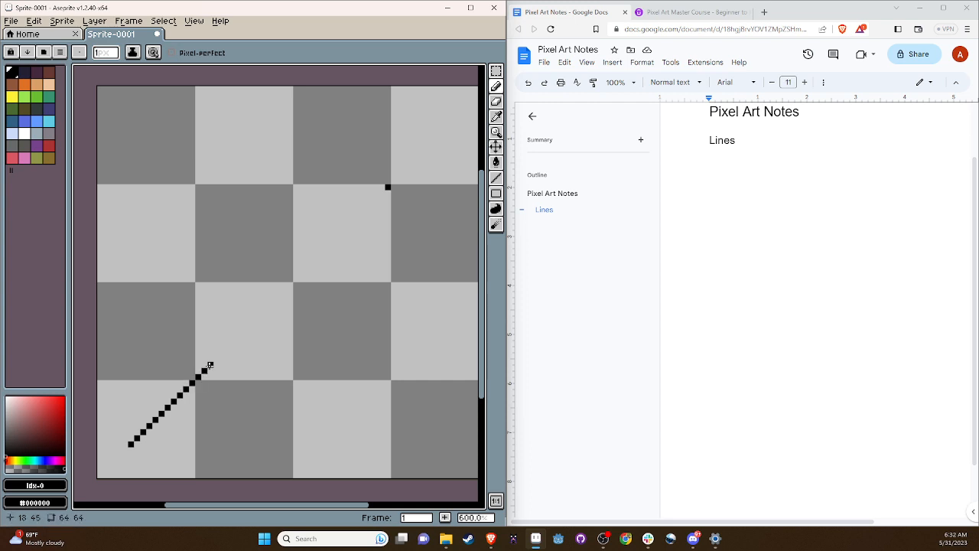
left_click(210, 365)
left_click(223, 351)
left_click_drag(227, 347, 247, 328)
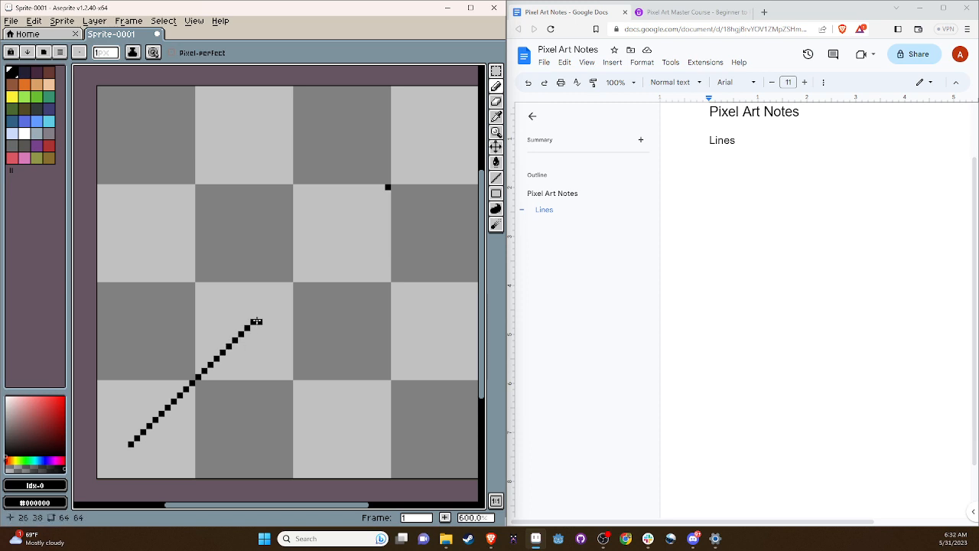
- Continue the diagonal in single-pixel steps up to the upper-right end pixel
left_click(265, 314)
left_click(265, 310)
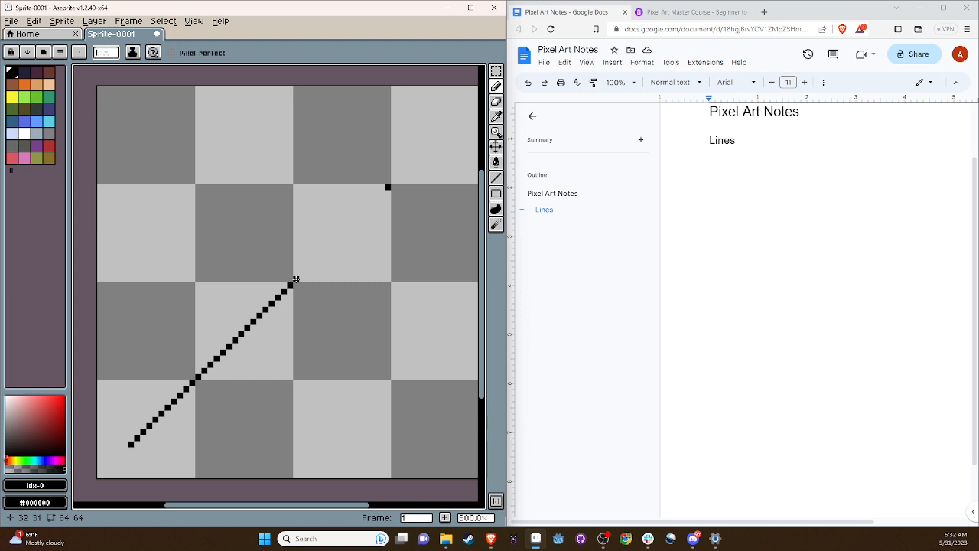
left_click(296, 278)
left_click(320, 261)
left_click(315, 261)
left_click_drag(332, 242, 356, 223)
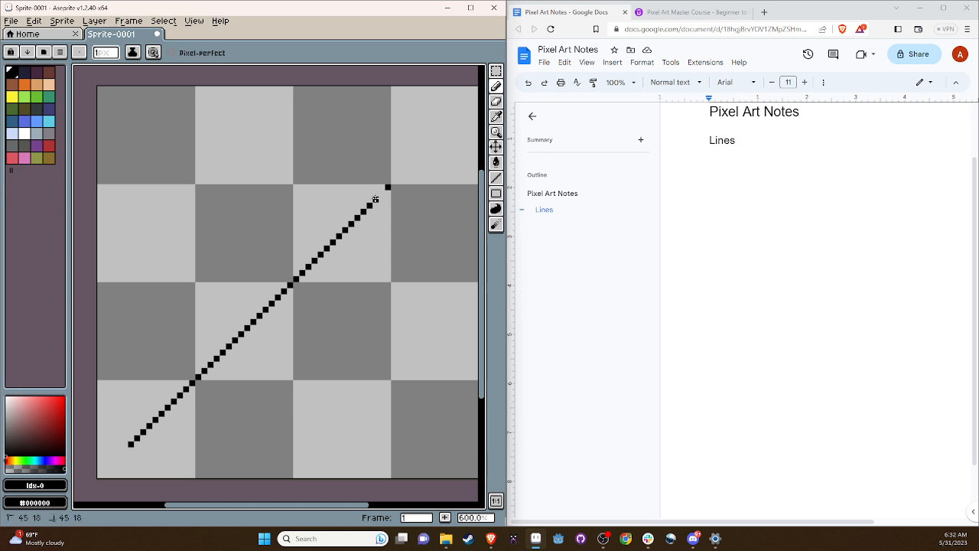
left_click_drag(370, 200, 378, 194)
- Erase the 45-degree diagonal from the canvas with the Eraser at 10 px
left_click(496, 101)
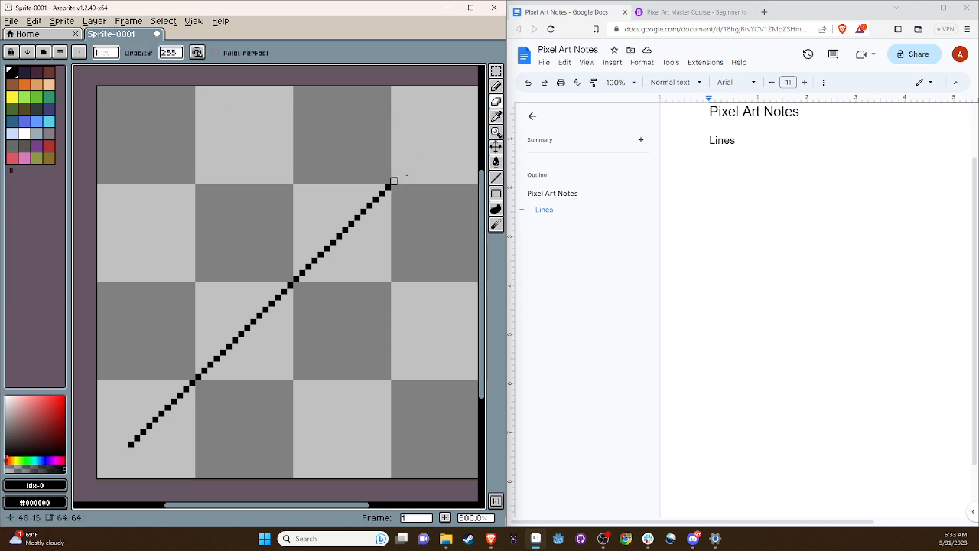
left_click(105, 52)
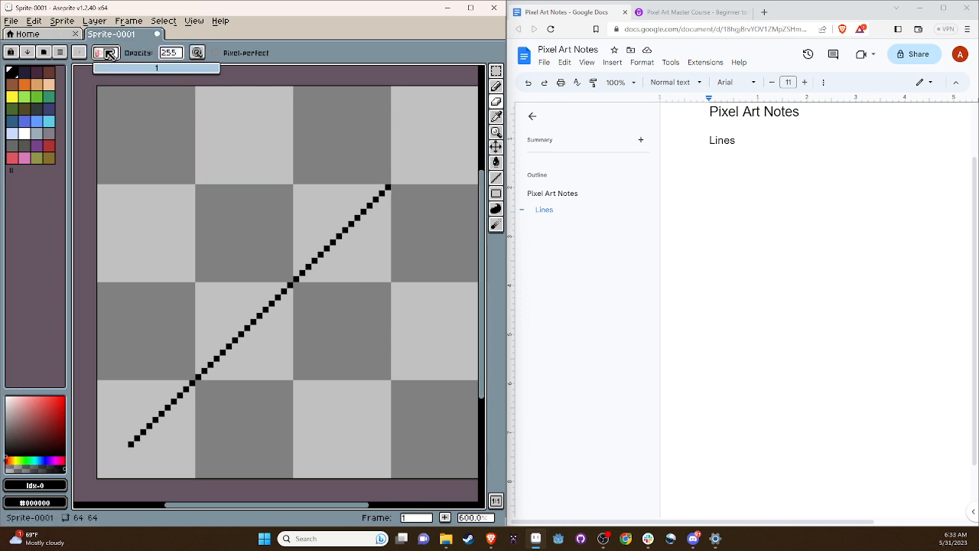
type("0")
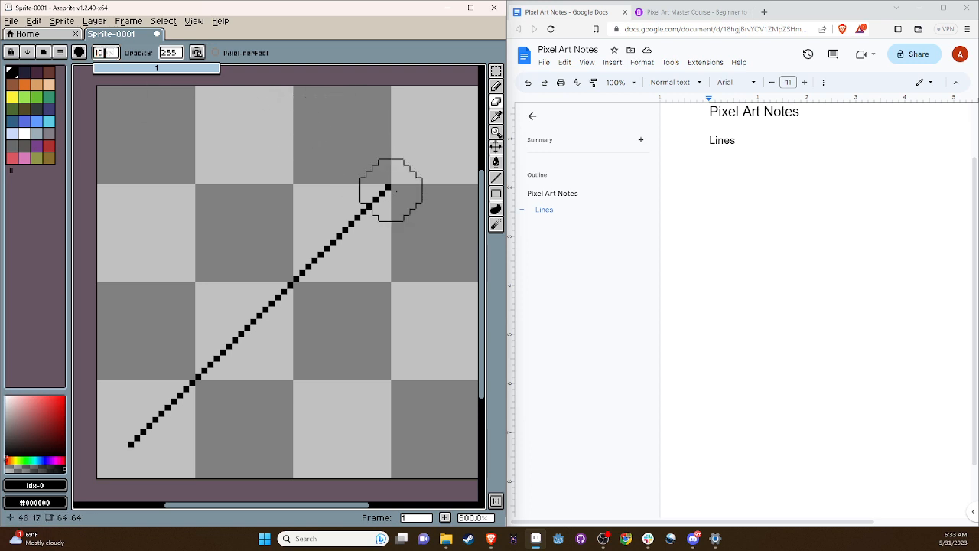
mouse_move(389, 197)
left_mouse_down()
mouse_move(339, 229)
mouse_move(136, 429)
left_mouse_up()
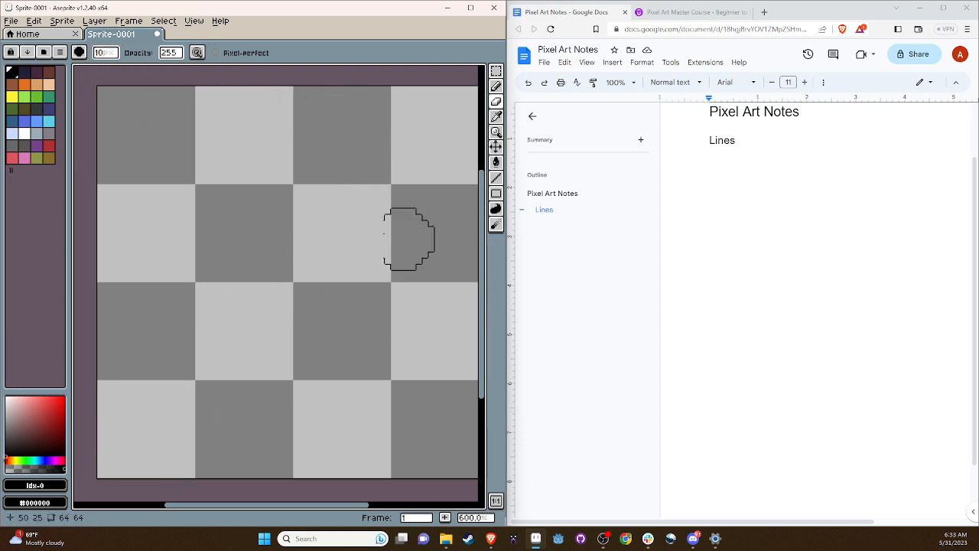
- Scatter six separate black guide pixels over the upper and middle parts of the canvas with the Pencil
left_click(496, 88)
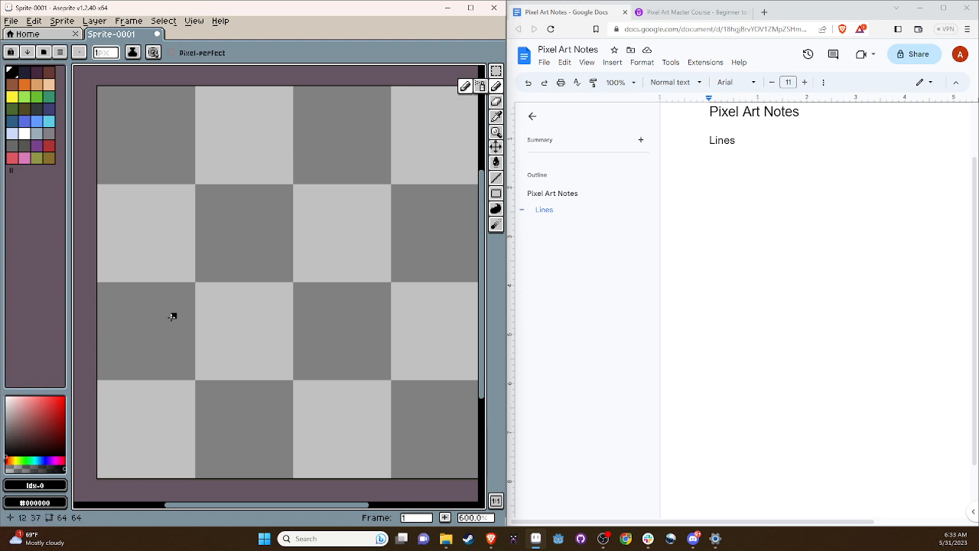
left_click(161, 137)
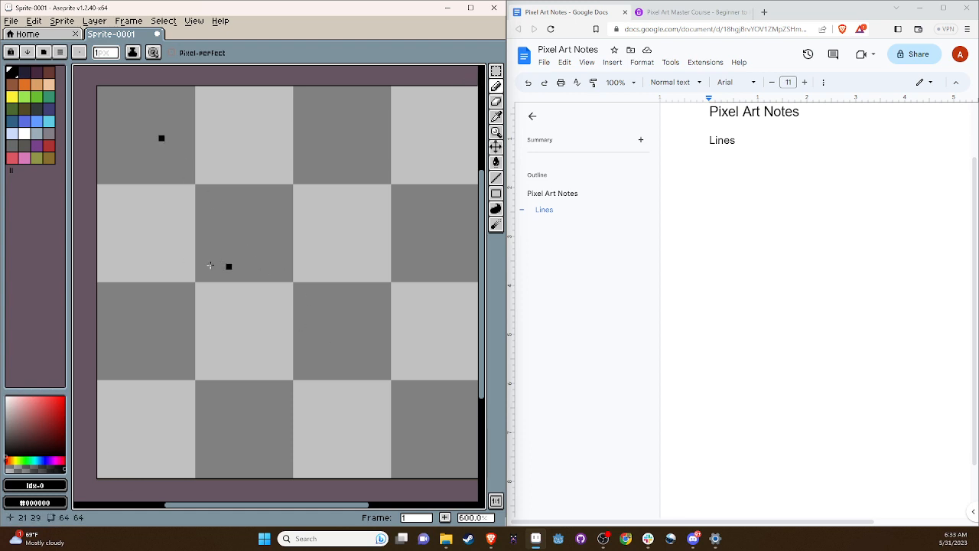
left_click(161, 261)
left_click(259, 156)
left_click(363, 254)
left_click(241, 339)
left_click(266, 236)
- Draw a V in single-pixel steps from the upper-left guide pixel, and continue with a rough freehand curve around to the lower-left guide pixel
left_click_drag(163, 140, 180, 157)
left_click(186, 163)
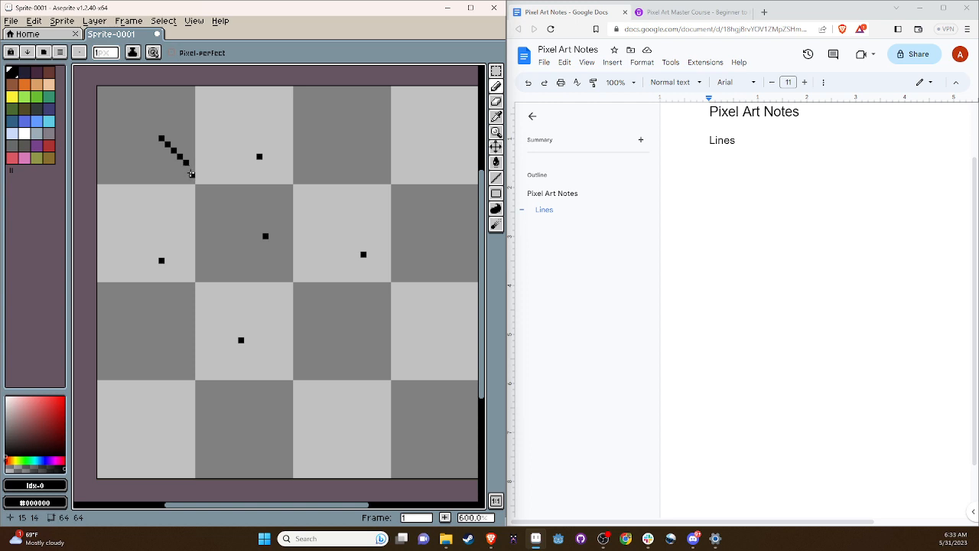
left_click(192, 168)
left_click_drag(197, 162, 222, 137)
left_click(229, 132)
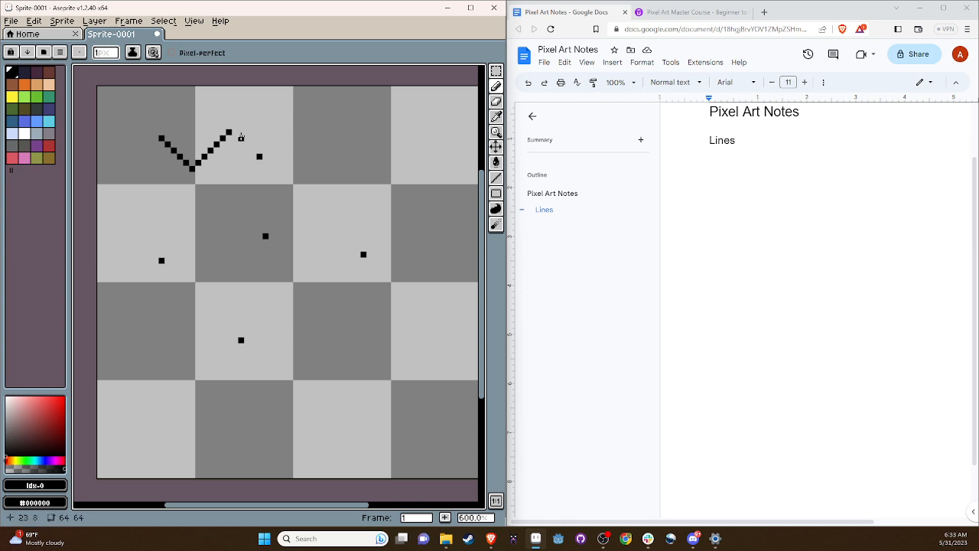
mouse_move(231, 133)
left_mouse_down()
mouse_move(335, 196)
mouse_move(374, 247)
mouse_move(370, 266)
mouse_move(299, 235)
mouse_move(259, 238)
mouse_move(247, 262)
mouse_move(245, 343)
mouse_move(204, 327)
mouse_move(161, 260)
left_mouse_up()
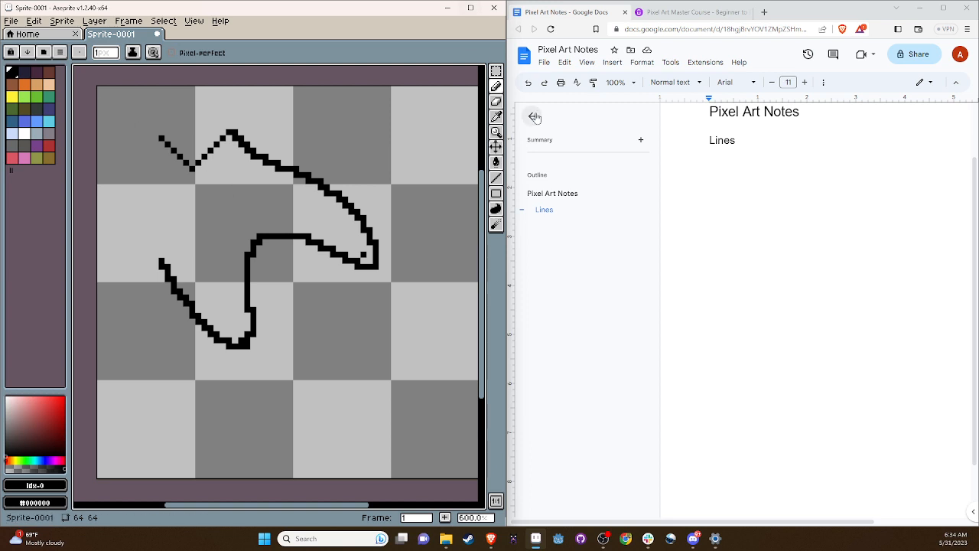
- Erase the doubled corner pixels along the freehand curve with the Eraser at 1 px, thinning it to a single-pixel line
left_click(496, 102)
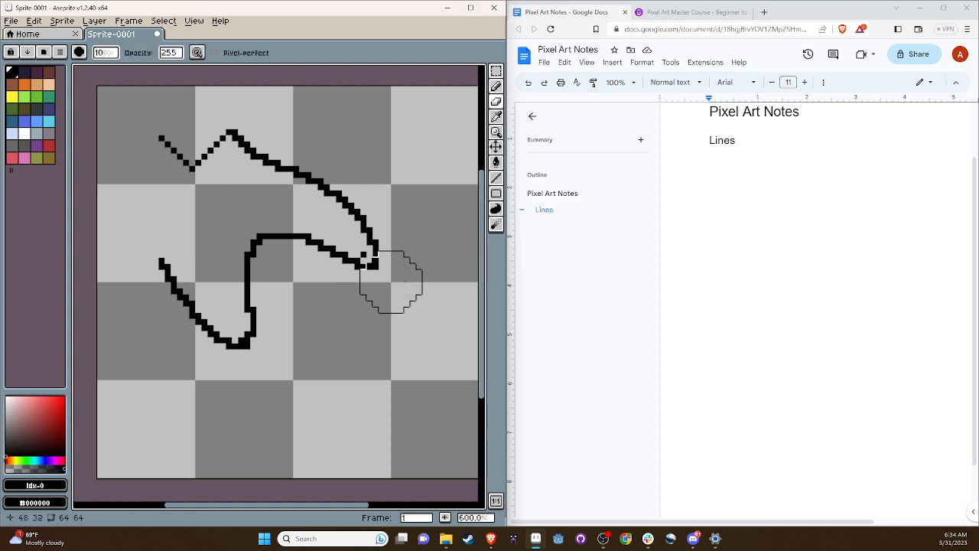
left_click(111, 55)
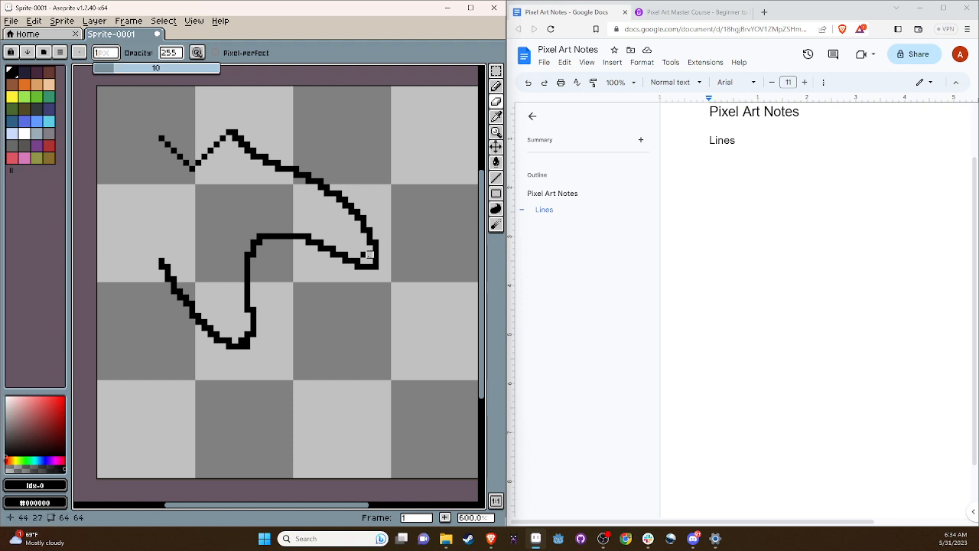
left_click(364, 255)
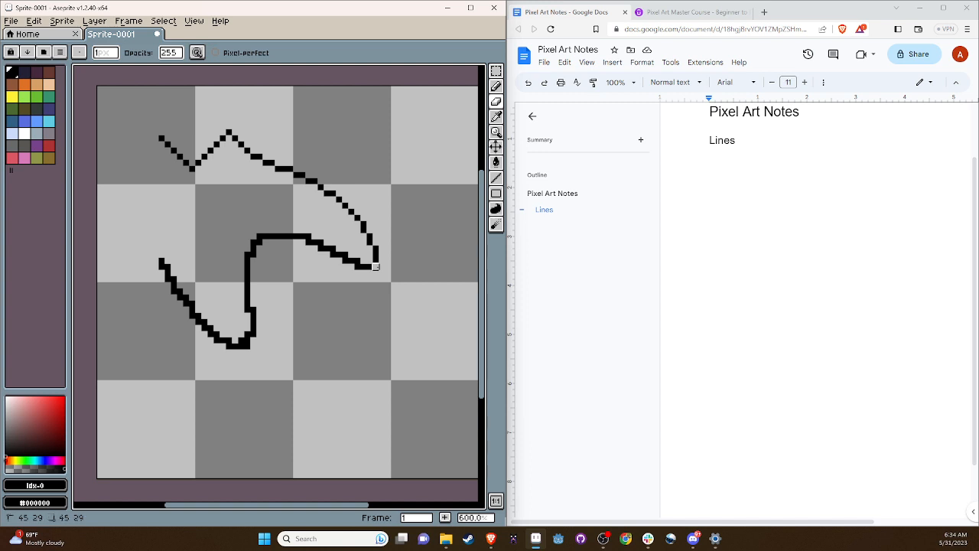
left_click(357, 267)
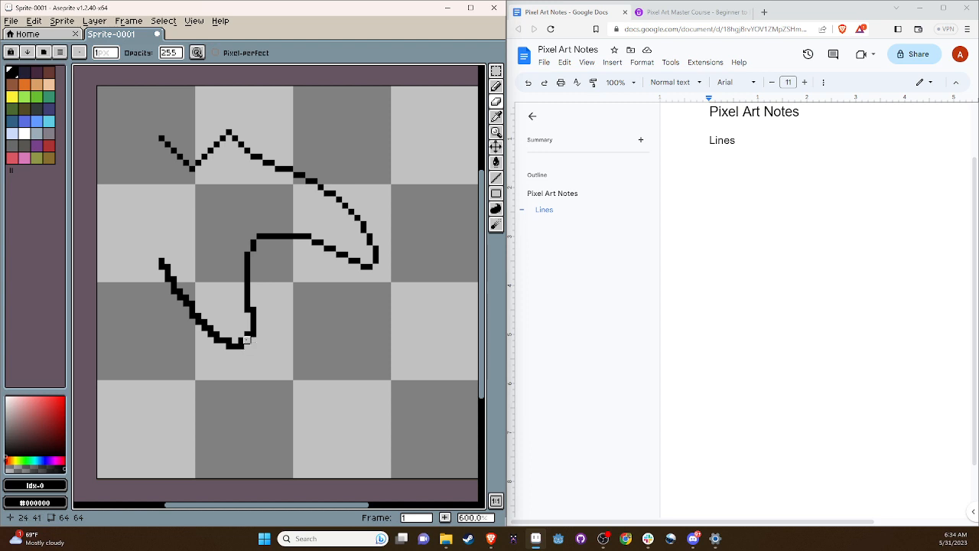
left_click(241, 346)
left_click(228, 346)
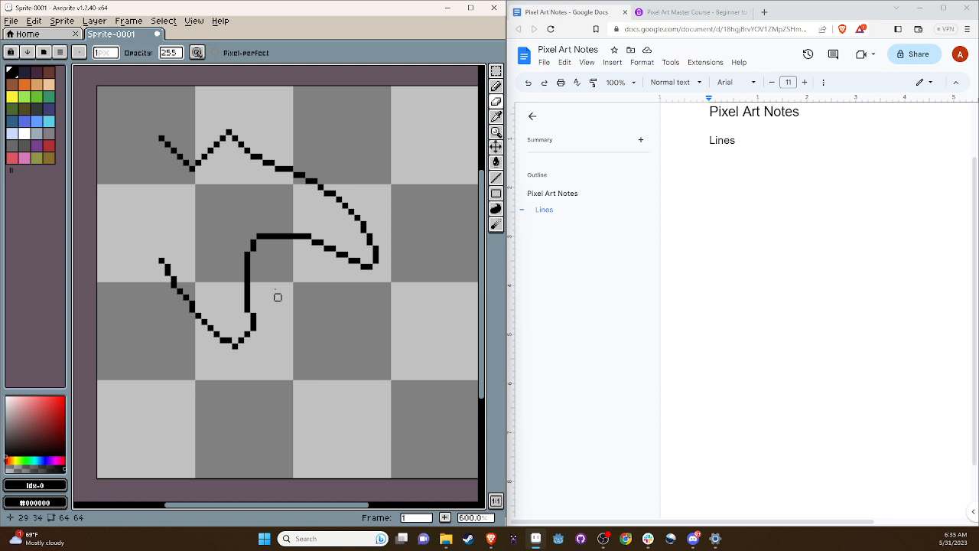
- Doodle an eye and eyebrow in the upper part of the shape and tooth-like marks along its inner edge with the Pencil, undoing the last stray pixel
left_click(498, 88)
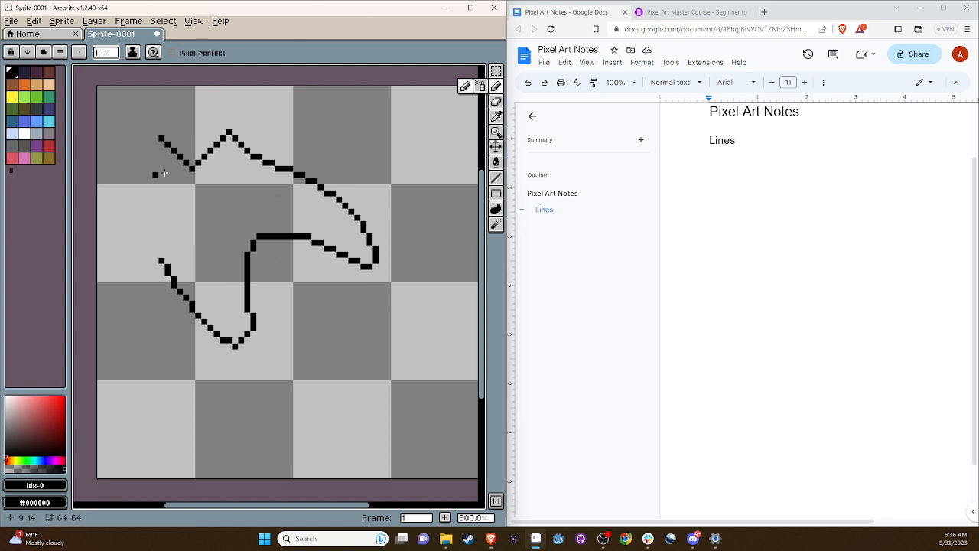
mouse_move(229, 168)
left_mouse_down()
mouse_move(266, 199)
mouse_move(230, 202)
mouse_move(224, 217)
left_mouse_up()
left_click(222, 198)
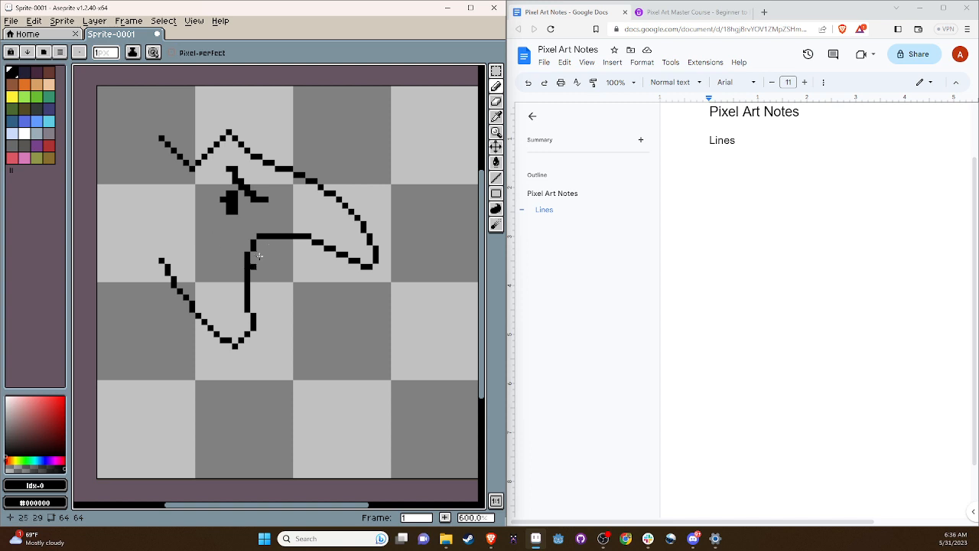
mouse_move(290, 241)
left_mouse_down()
mouse_move(338, 258)
mouse_move(334, 278)
mouse_move(366, 268)
left_mouse_up()
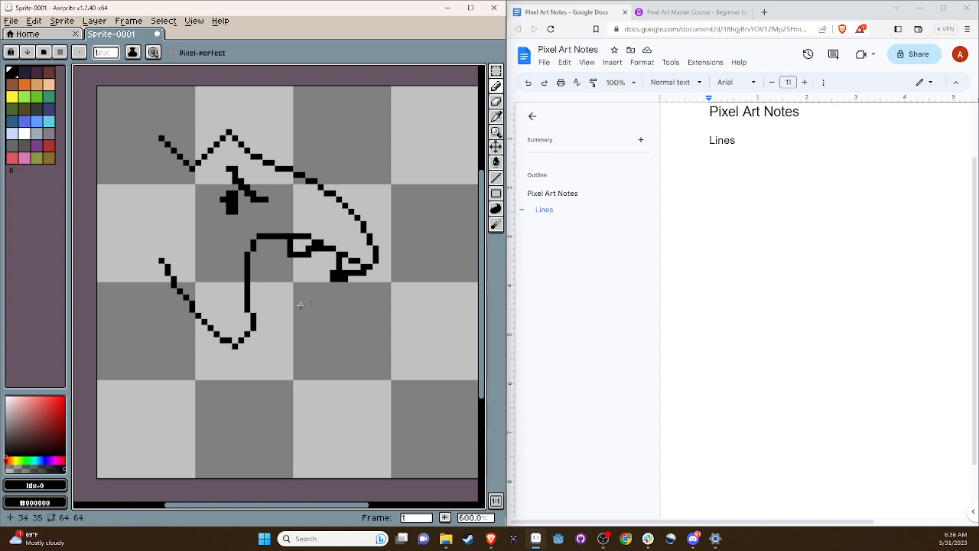
mouse_move(252, 278)
left_mouse_down()
mouse_move(257, 308)
mouse_move(273, 308)
mouse_move(248, 326)
left_mouse_up()
left_click(345, 284)
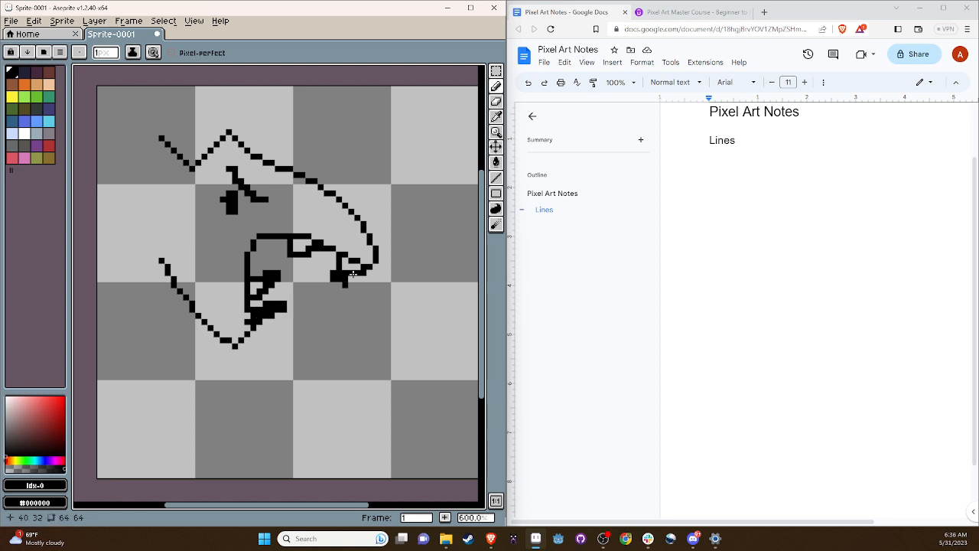
key("ctrl+z")
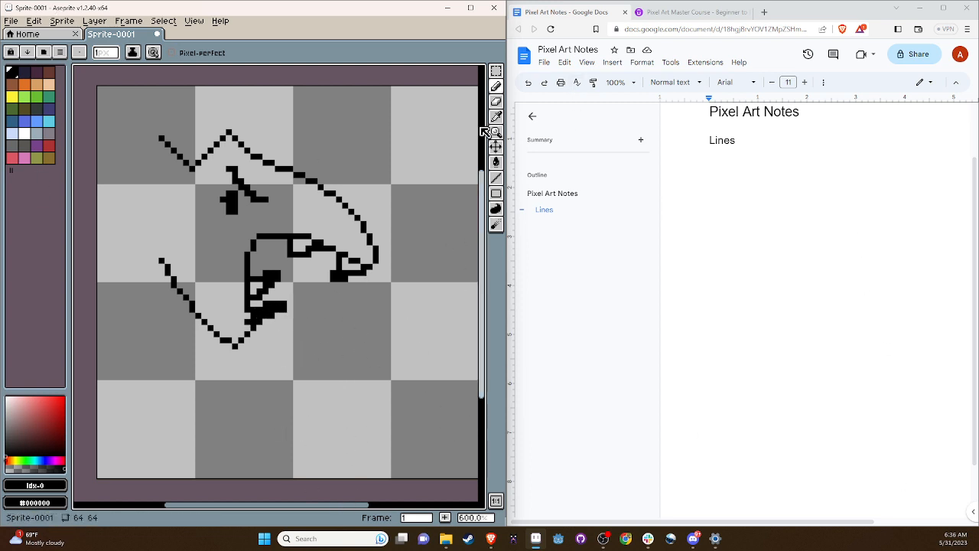
- Erase the whole drawing from the canvas with the Eraser at 10 px
left_click(496, 101)
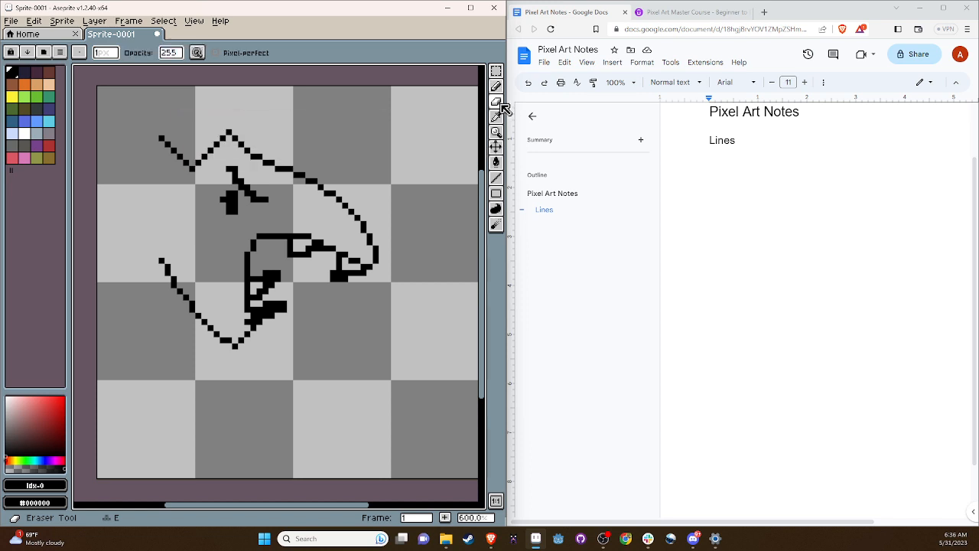
left_click(108, 58)
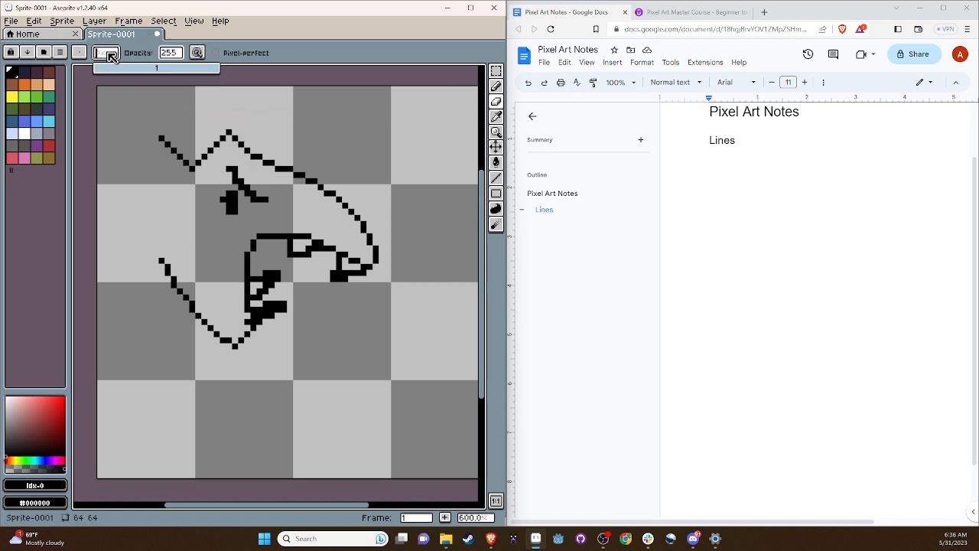
type("10")
key("Return")
mouse_move(214, 111)
left_mouse_down()
mouse_move(159, 123)
mouse_move(293, 165)
mouse_move(216, 201)
mouse_move(226, 245)
mouse_move(180, 268)
mouse_move(311, 313)
mouse_move(214, 306)
mouse_move(170, 325)
left_mouse_up()
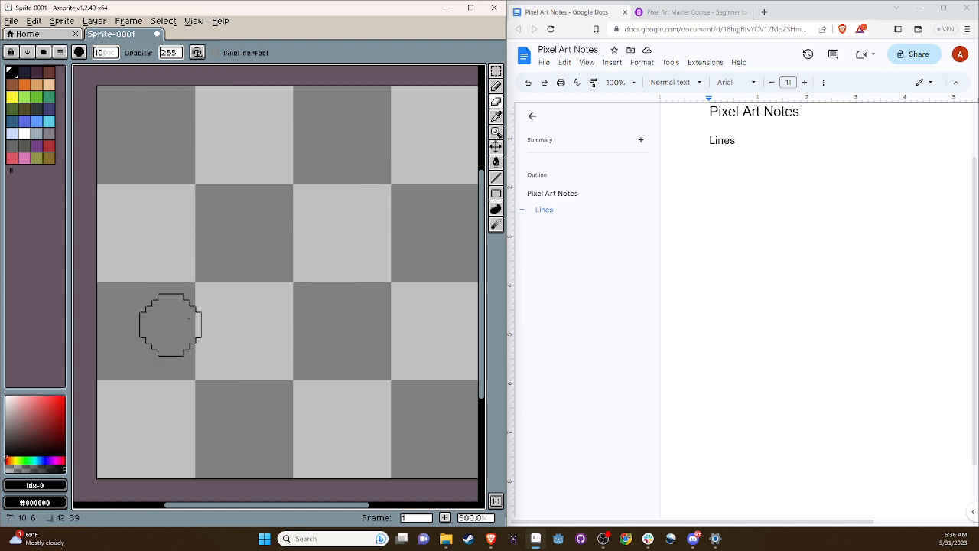
- Scatter six black guide pixels across the canvas with the Pencil at 1 px and connect them with a closed, wavy freehand outline
left_click(106, 55)
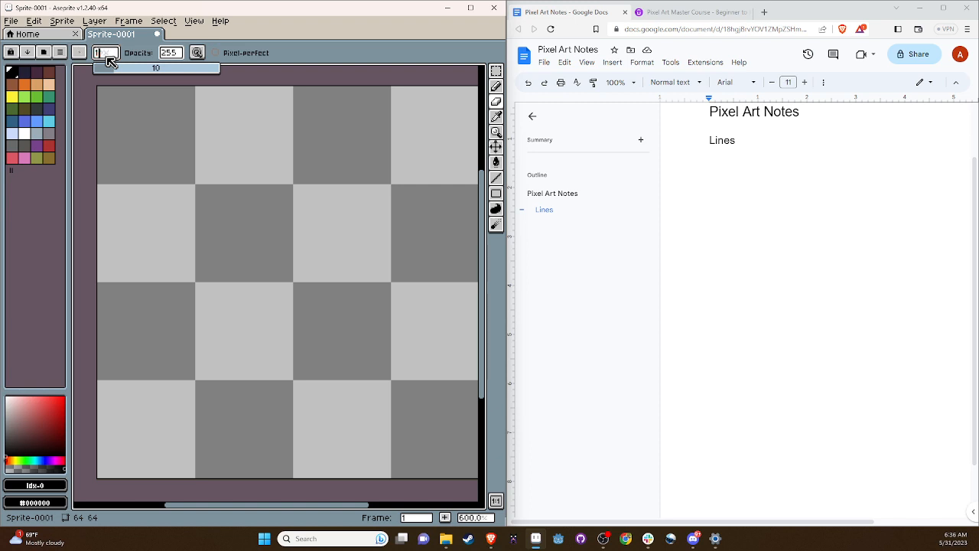
left_click(496, 89)
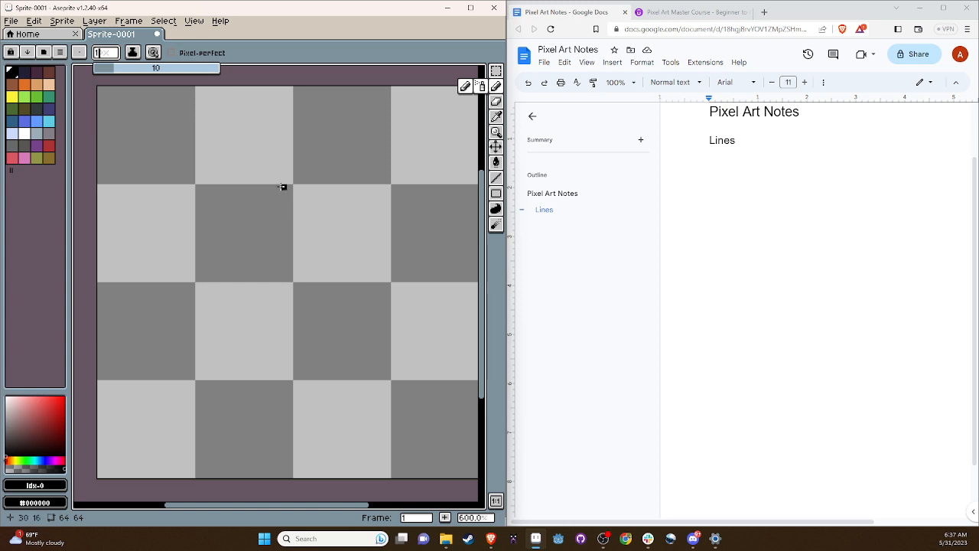
left_click(168, 162)
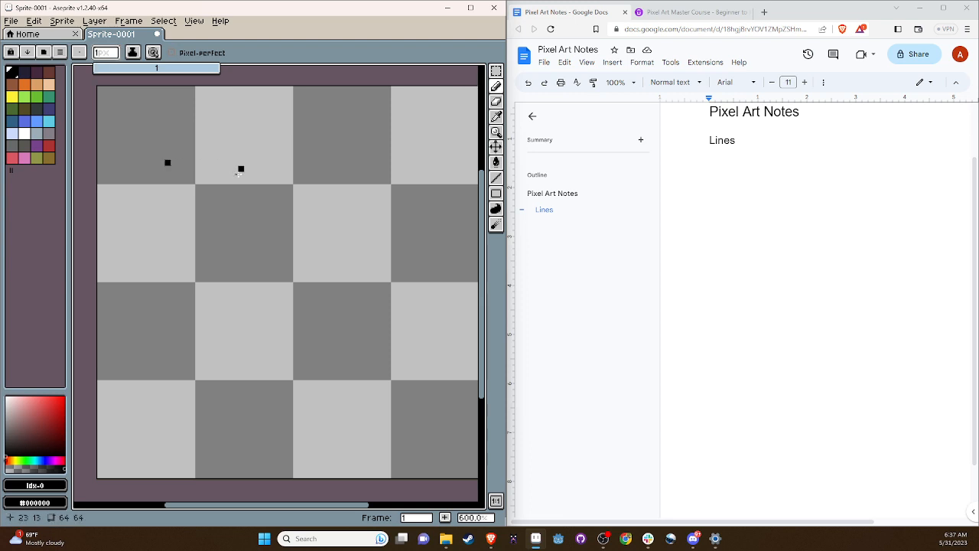
left_click(240, 168)
left_click(149, 266)
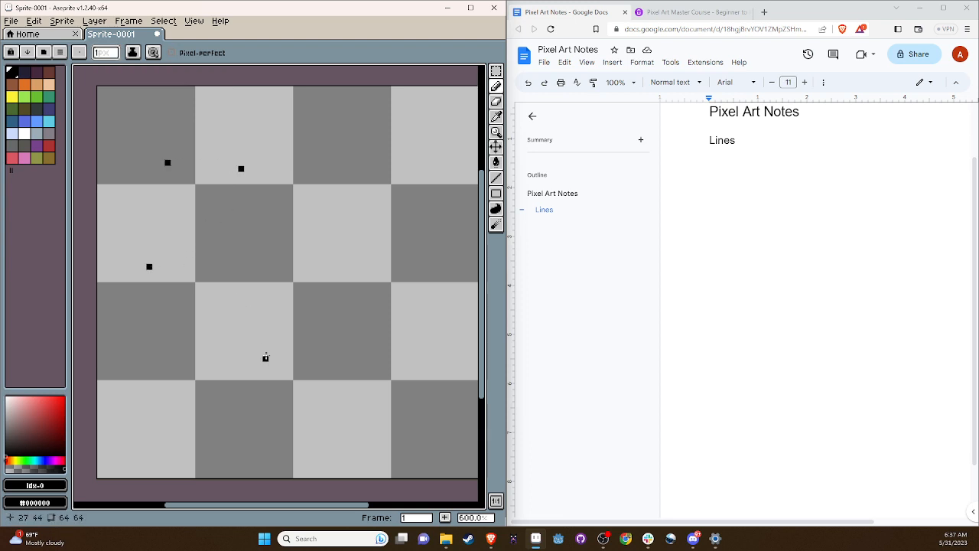
left_click(241, 352)
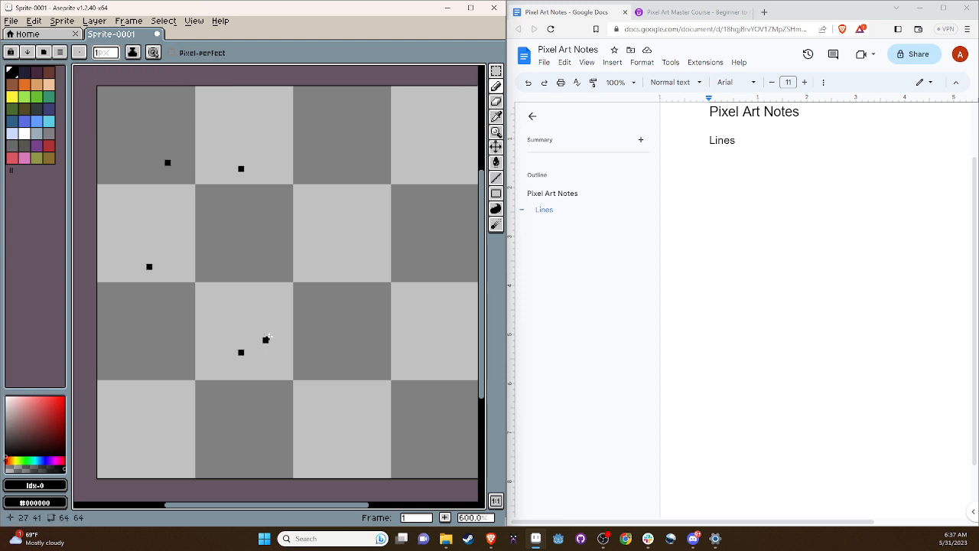
left_click(382, 132)
left_click(412, 401)
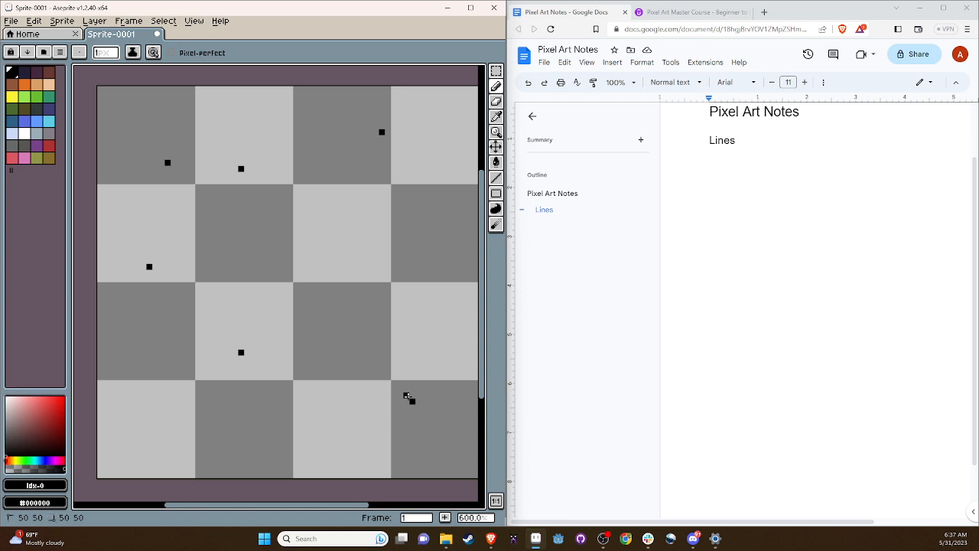
mouse_move(406, 391)
left_mouse_down()
mouse_move(291, 390)
mouse_move(245, 369)
mouse_move(225, 318)
mouse_move(164, 283)
mouse_move(144, 231)
mouse_move(167, 211)
mouse_move(228, 193)
mouse_move(240, 176)
mouse_move(237, 161)
mouse_move(206, 153)
mouse_move(143, 158)
mouse_move(125, 114)
mouse_move(134, 103)
mouse_move(208, 105)
mouse_move(262, 132)
mouse_move(290, 192)
mouse_move(358, 138)
mouse_move(407, 148)
mouse_move(427, 203)
mouse_move(421, 236)
mouse_move(376, 278)
mouse_move(422, 330)
mouse_move(434, 364)
mouse_move(413, 397)
left_mouse_up()
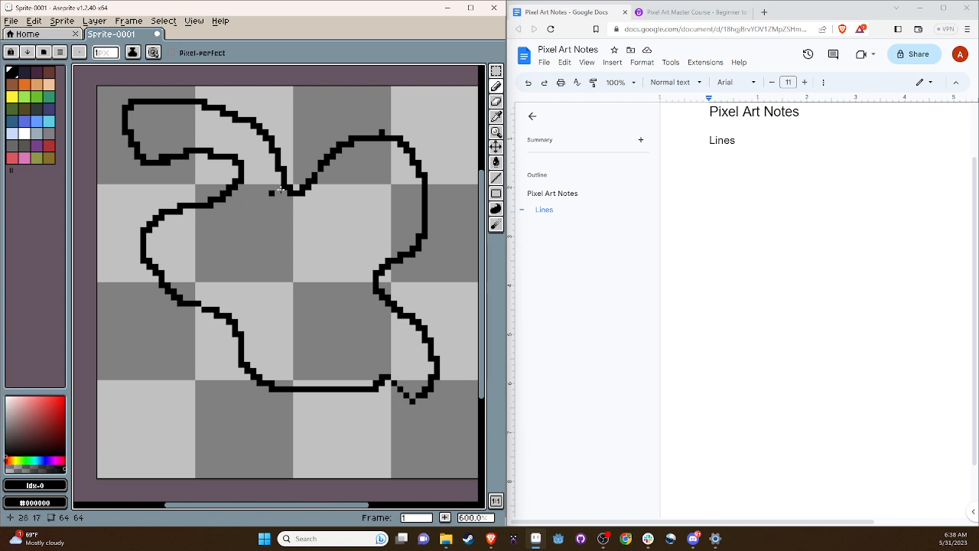
- Erase the doubled corner pixels along the outline's lower and left sides up to the upper-left lobe, and refill the gap in the top line
left_click(497, 116)
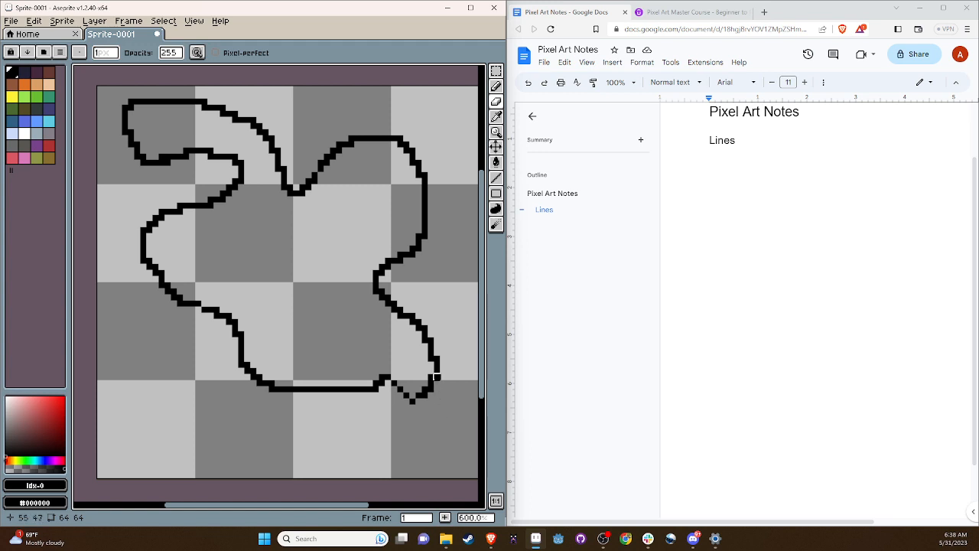
left_click(430, 394)
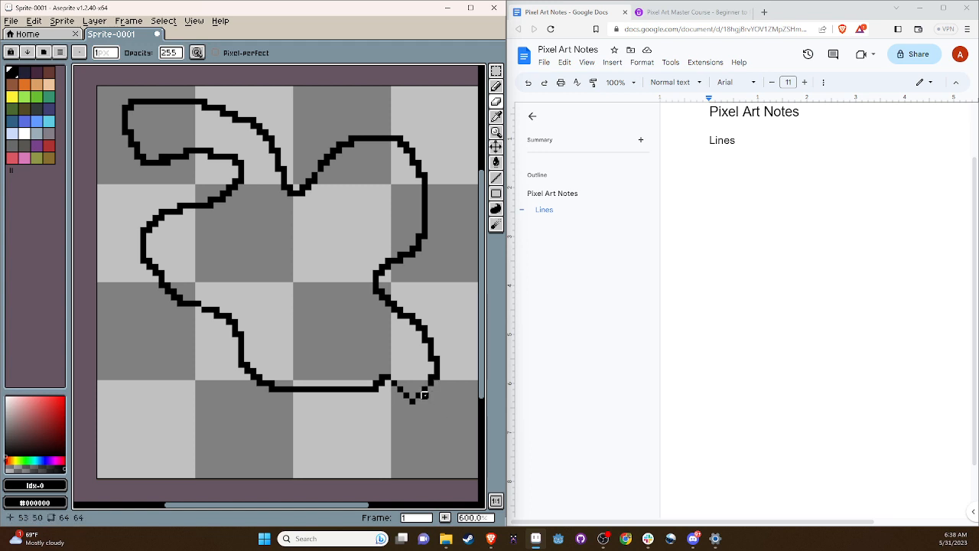
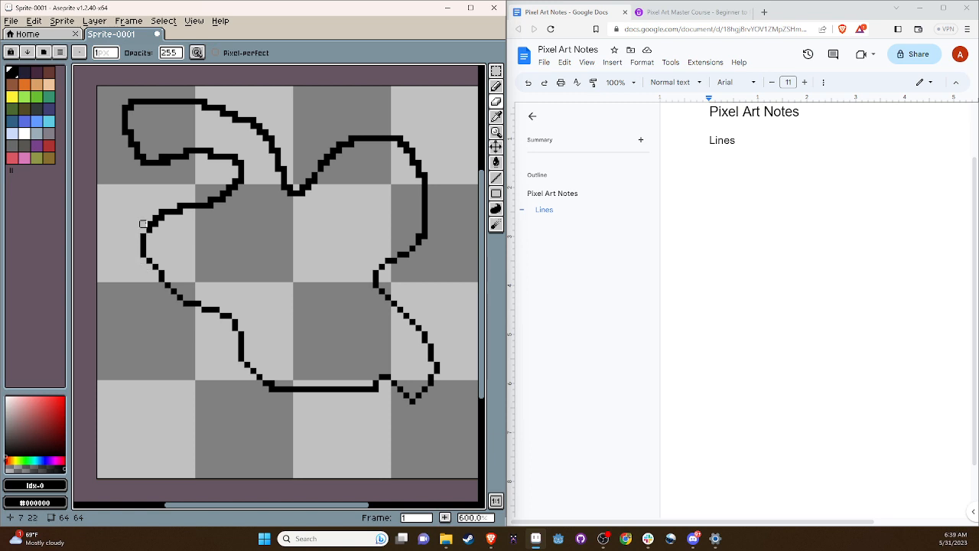
left_click_drag(155, 218, 179, 207)
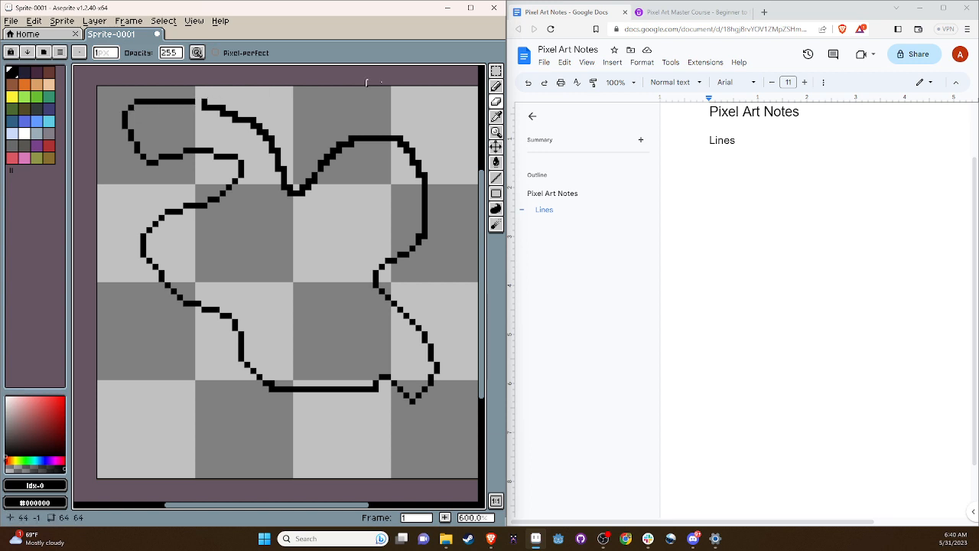
mouse_move(496, 90)
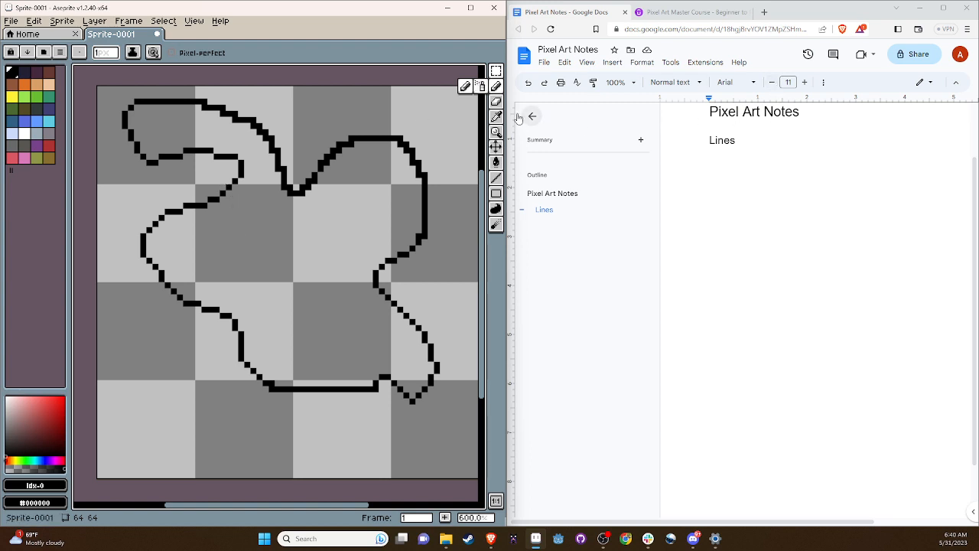
- Try erasing pixels at the notch between the two upper lobes and redraw that corner with the Pencil
left_click(496, 104)
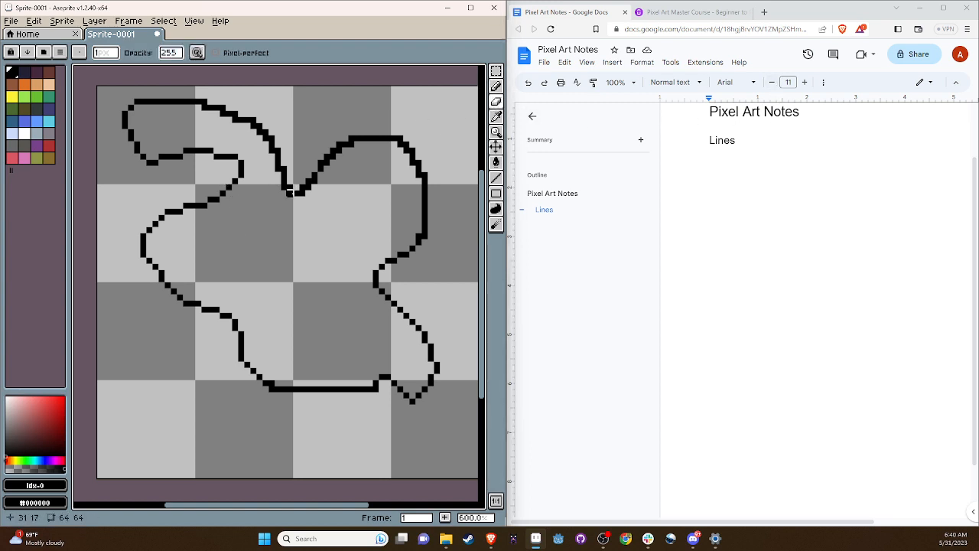
left_click_drag(301, 193, 293, 193)
left_click(496, 87)
left_click_drag(304, 180, 295, 194)
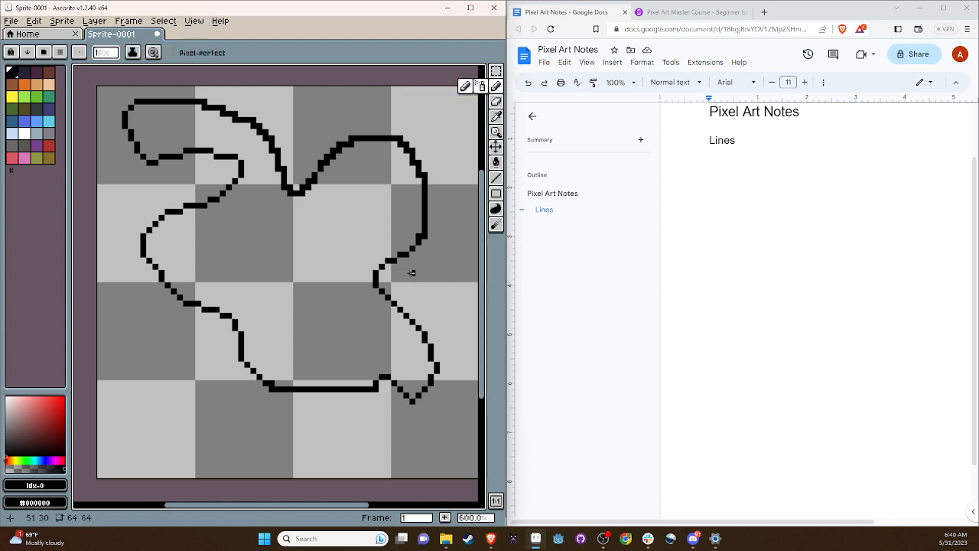
- Erase the remaining doubled corner pixels along the notch diagonal, the upper-left lobe's curve, the right side and the bottom line's ends
left_click(497, 101)
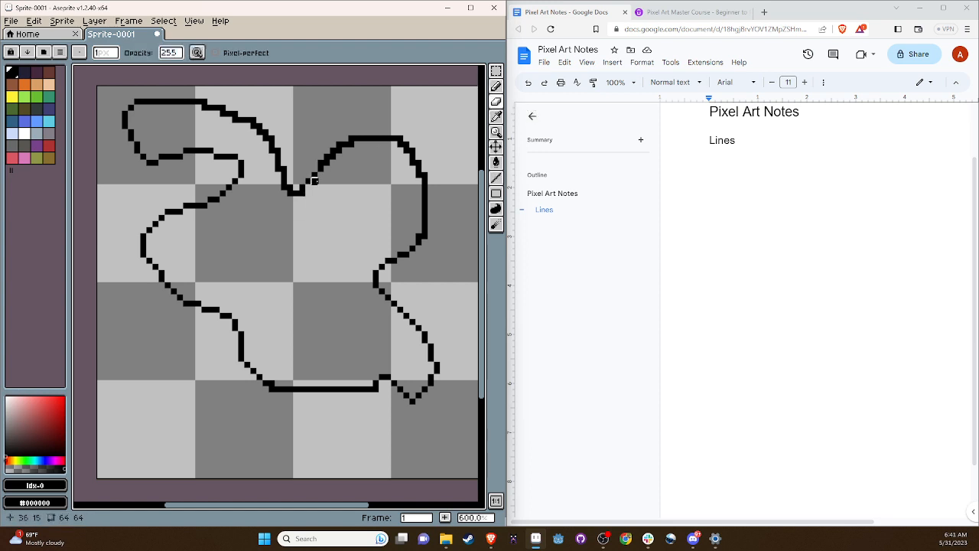
left_click(314, 180)
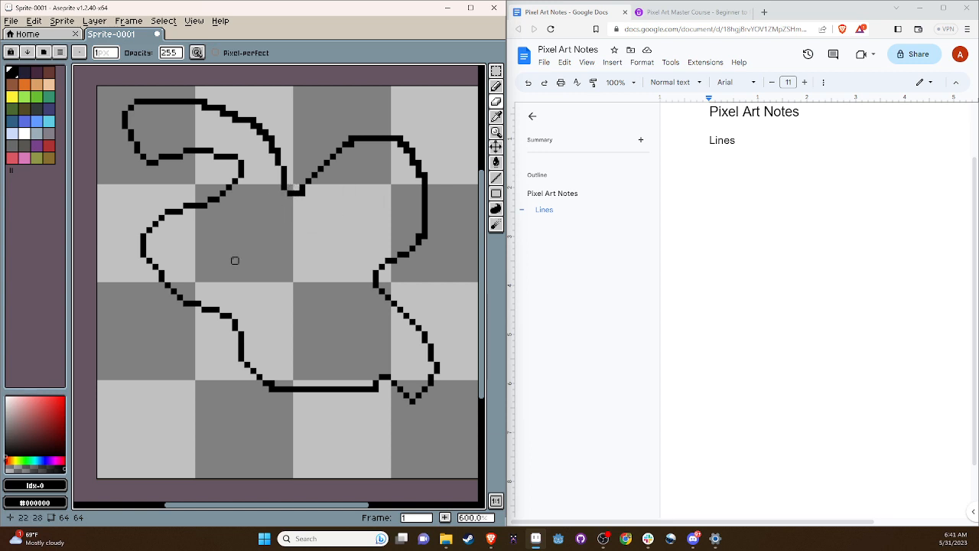
left_click(259, 132)
left_click(253, 125)
left_click(204, 107)
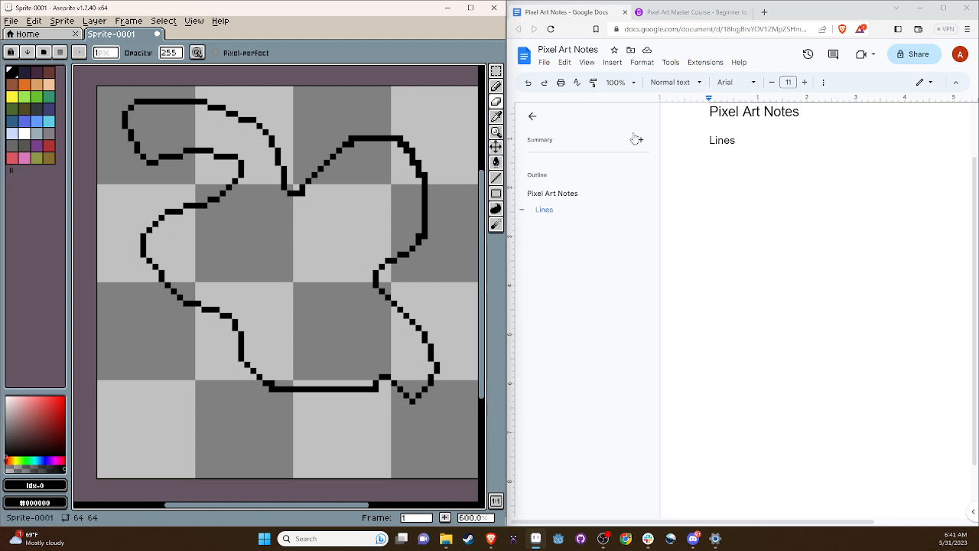
left_click(302, 190)
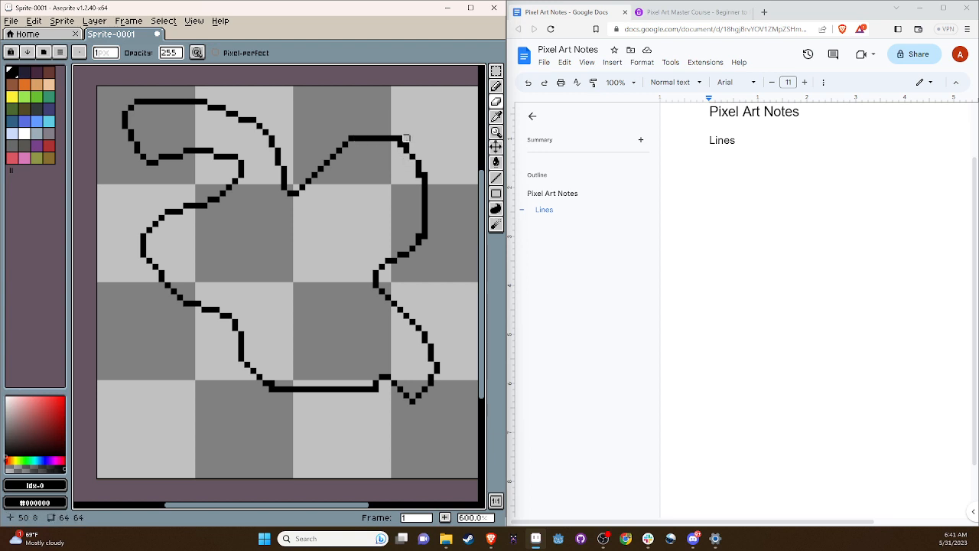
left_click(417, 160)
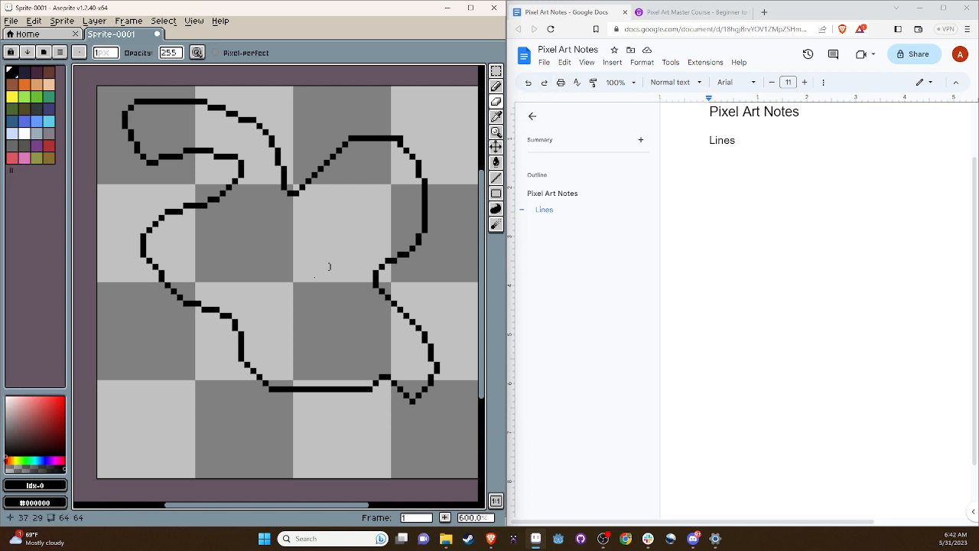
- Draw two slanted eyebrows and two small boxed eyes inside the outline's upper-right lobe with the Pencil
left_click(496, 85)
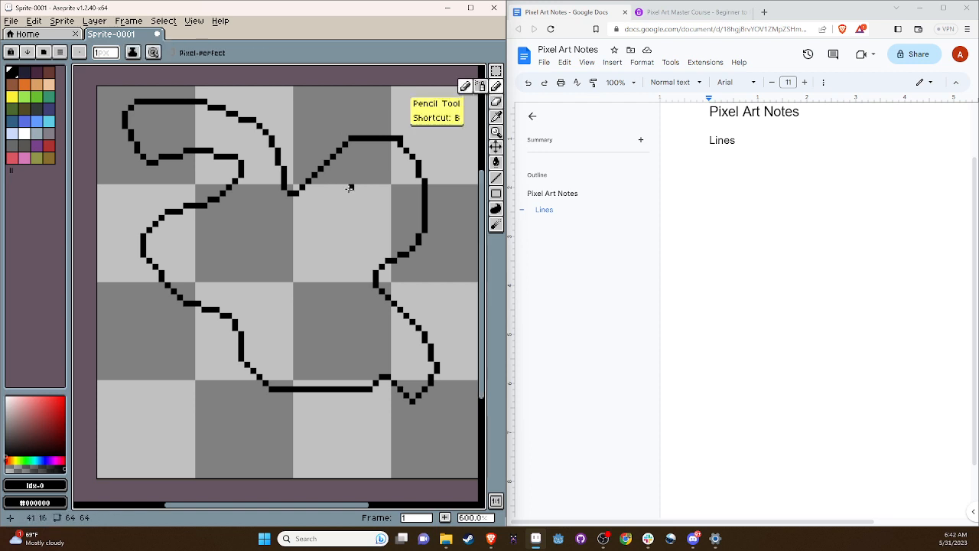
left_click_drag(356, 163, 369, 194)
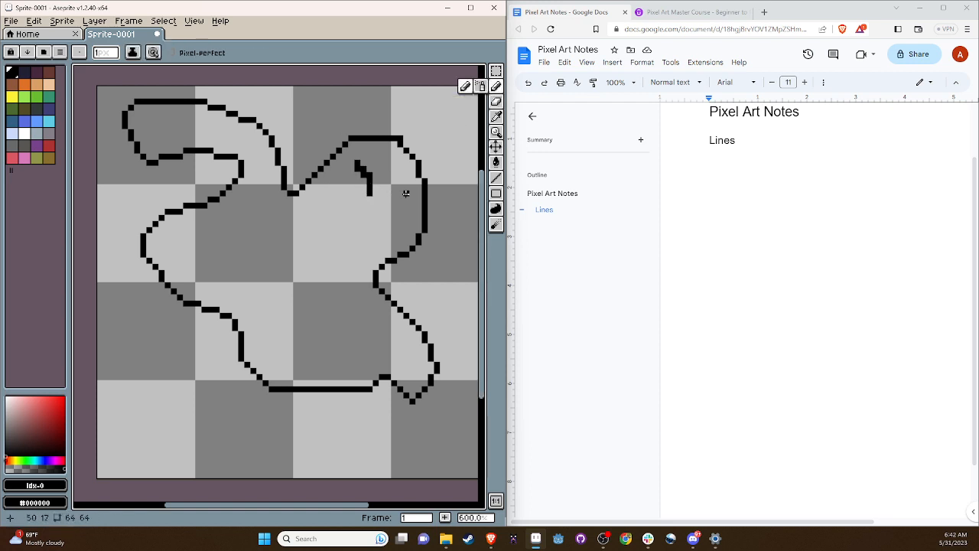
mouse_move(413, 225)
left_mouse_down()
mouse_move(381, 203)
mouse_move(337, 195)
mouse_move(358, 200)
mouse_move(346, 180)
left_mouse_up()
mouse_move(375, 222)
left_mouse_down()
mouse_move(369, 247)
mouse_move(385, 253)
mouse_move(375, 226)
left_mouse_up()
left_click(380, 242)
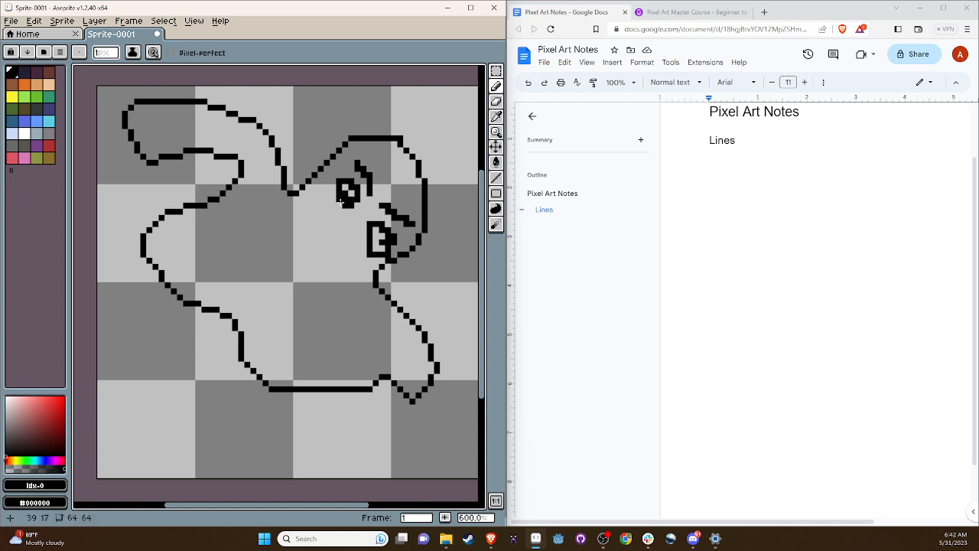
- Draw a jagged mouth across the middle of the outline and short finger lines in its upper-left and lower-right tips
mouse_move(252, 241)
left_mouse_down()
mouse_move(265, 273)
mouse_move(332, 304)
mouse_move(353, 347)
left_mouse_up()
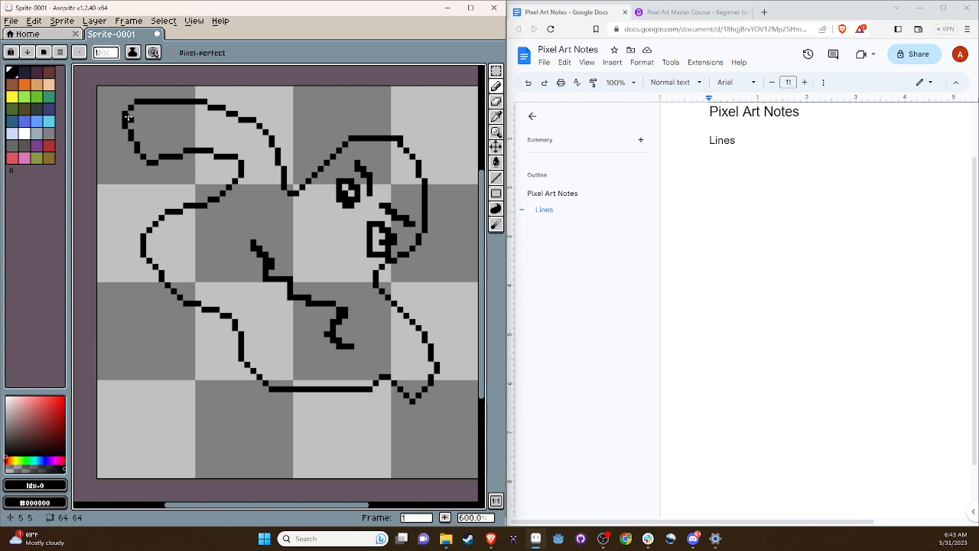
mouse_move(128, 119)
left_mouse_down()
mouse_move(145, 119)
mouse_move(159, 138)
mouse_move(153, 157)
mouse_move(169, 150)
left_mouse_up()
mouse_move(406, 389)
left_mouse_down()
mouse_move(406, 364)
mouse_move(425, 359)
left_mouse_up()
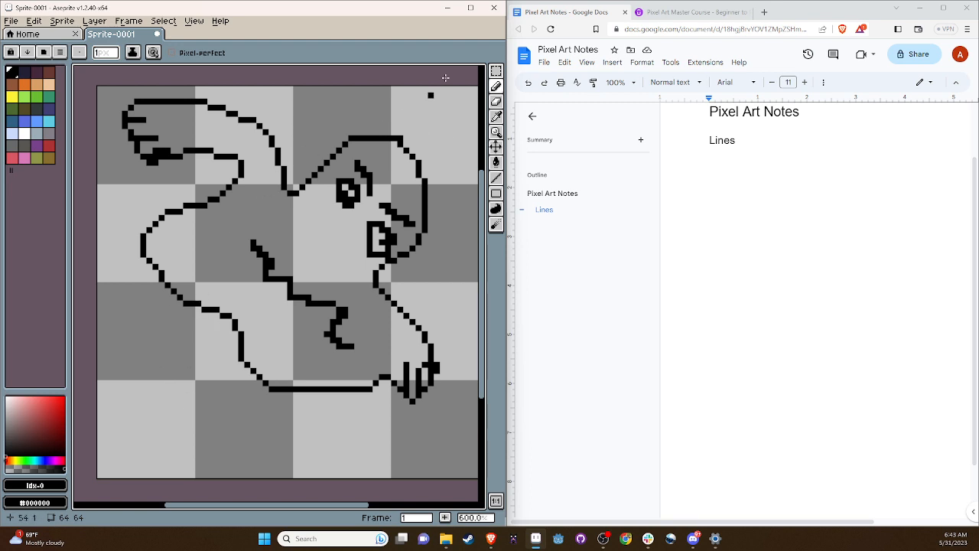
- Erase the entire drawing with the Eraser at a 10 px brush size
left_click(496, 101)
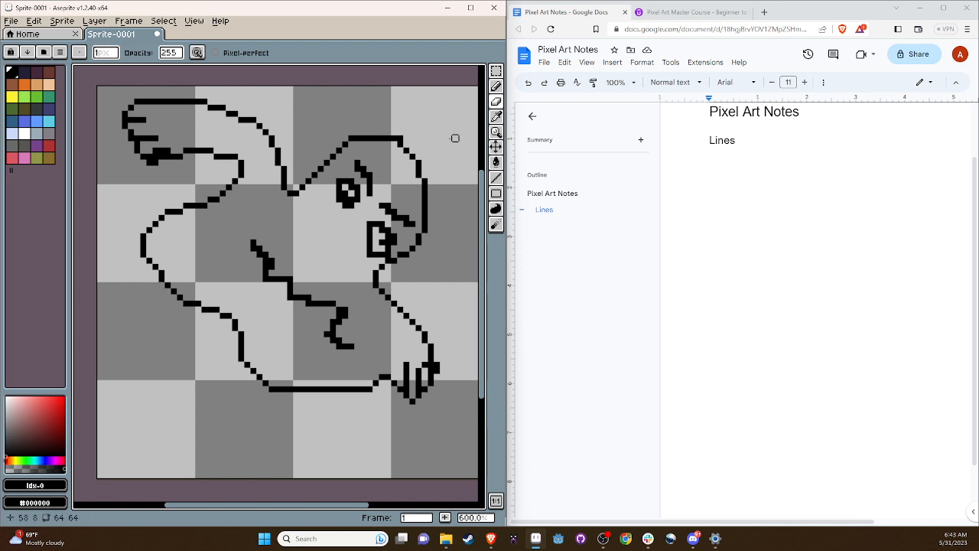
left_click(105, 54)
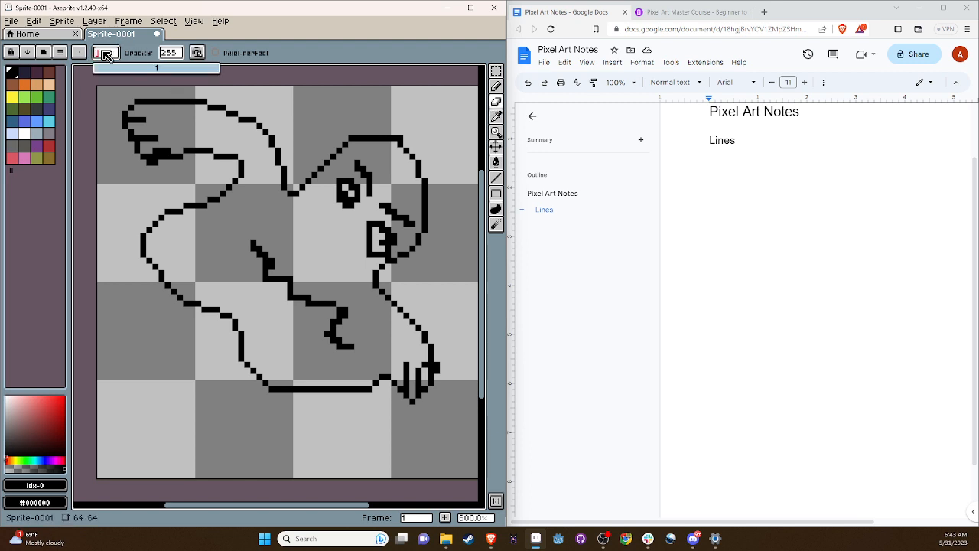
left_click_drag(105, 68, 131, 68)
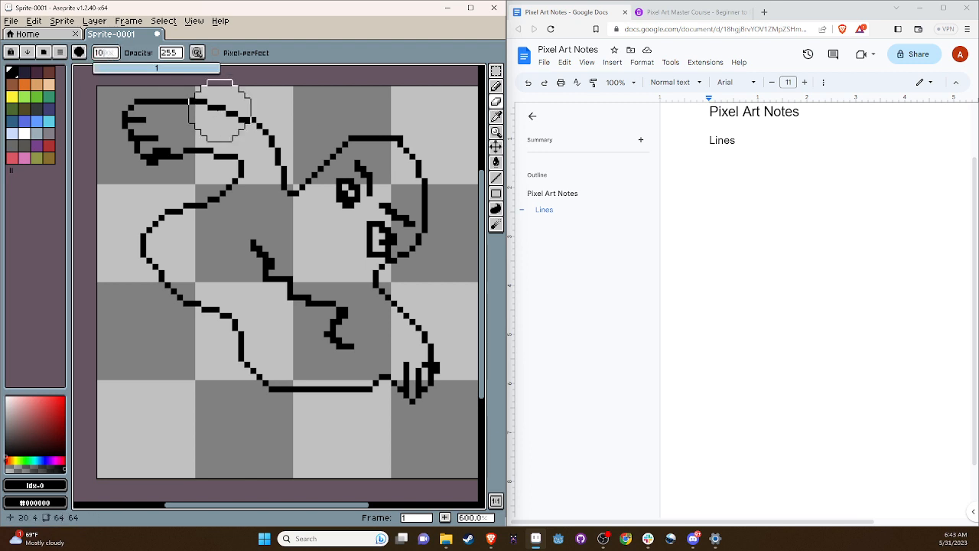
mouse_move(120, 109)
left_mouse_down()
mouse_move(172, 169)
mouse_move(184, 163)
mouse_move(173, 146)
mouse_move(165, 166)
mouse_move(340, 173)
mouse_move(398, 160)
mouse_move(370, 193)
mouse_move(413, 254)
mouse_move(463, 268)
mouse_move(425, 324)
mouse_move(421, 300)
mouse_move(433, 398)
mouse_move(379, 349)
mouse_move(342, 264)
mouse_move(287, 245)
mouse_move(262, 385)
mouse_move(317, 422)
mouse_move(245, 290)
mouse_move(226, 289)
mouse_move(195, 215)
mouse_move(175, 194)
left_mouse_up()
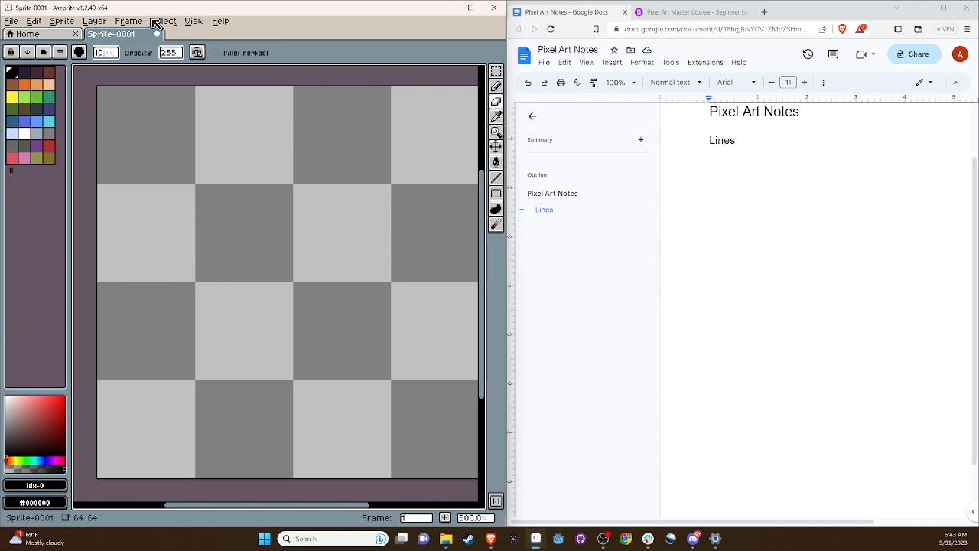
- Reset the eraser size to 1 px and use the Pencil to scatter guide pixels across the canvas's upper area and down its middle right
left_click(107, 55)
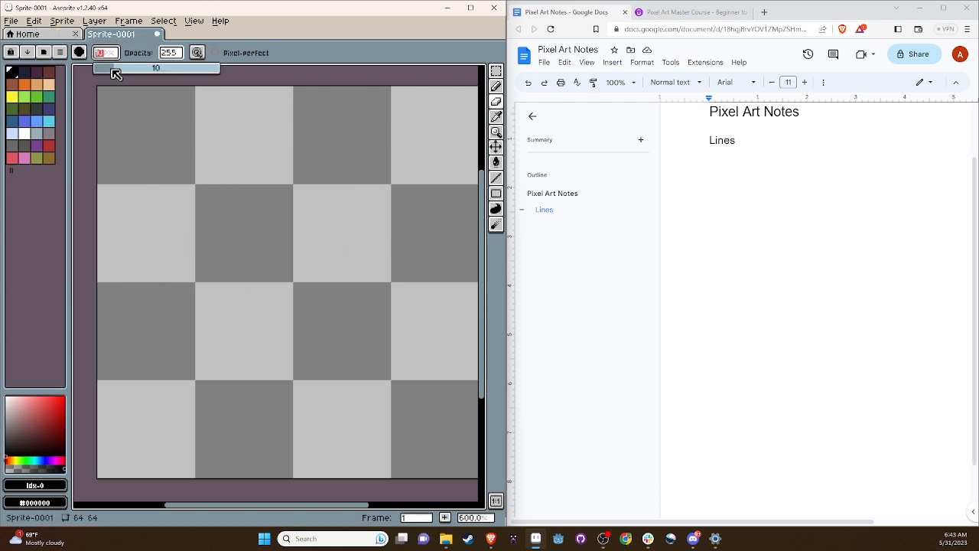
left_click(497, 86)
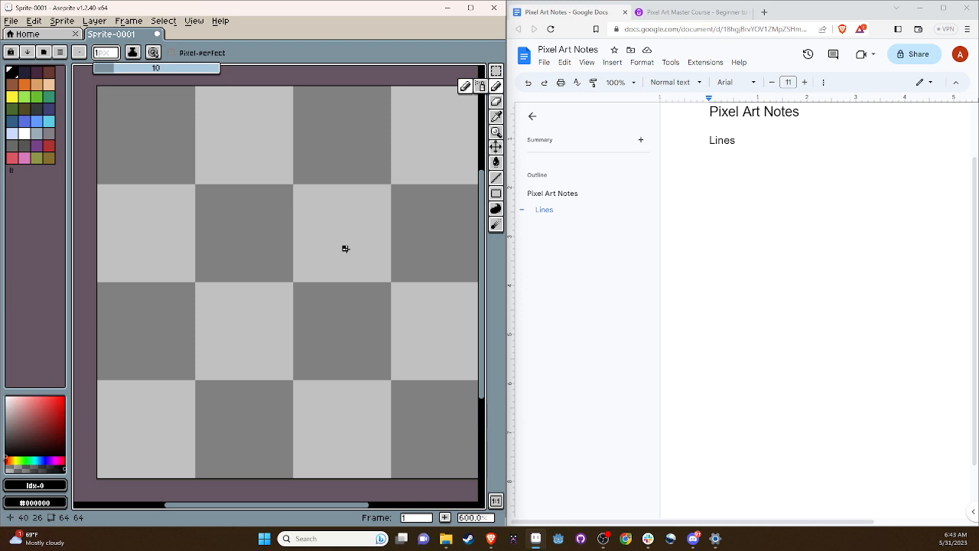
type("1")
left_click(253, 131)
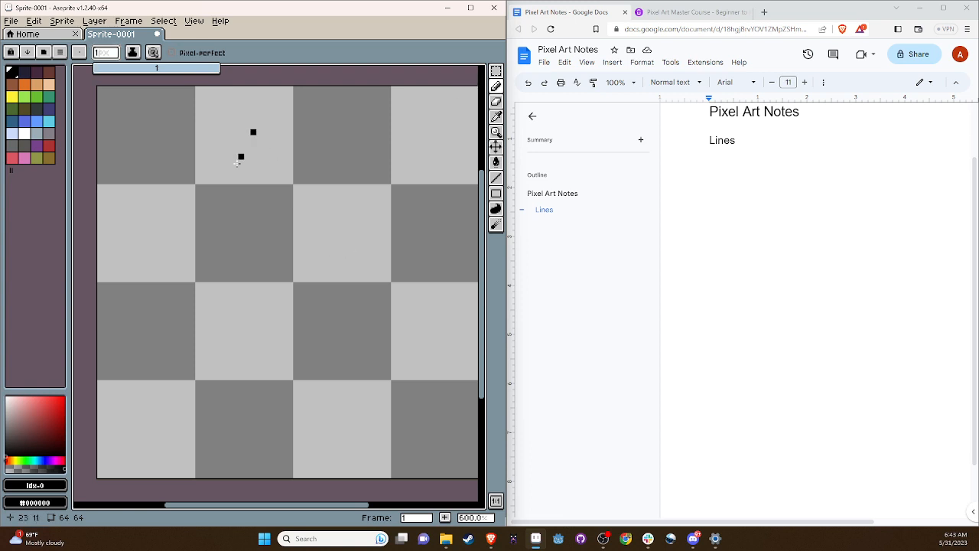
left_click(186, 162)
left_click(332, 169)
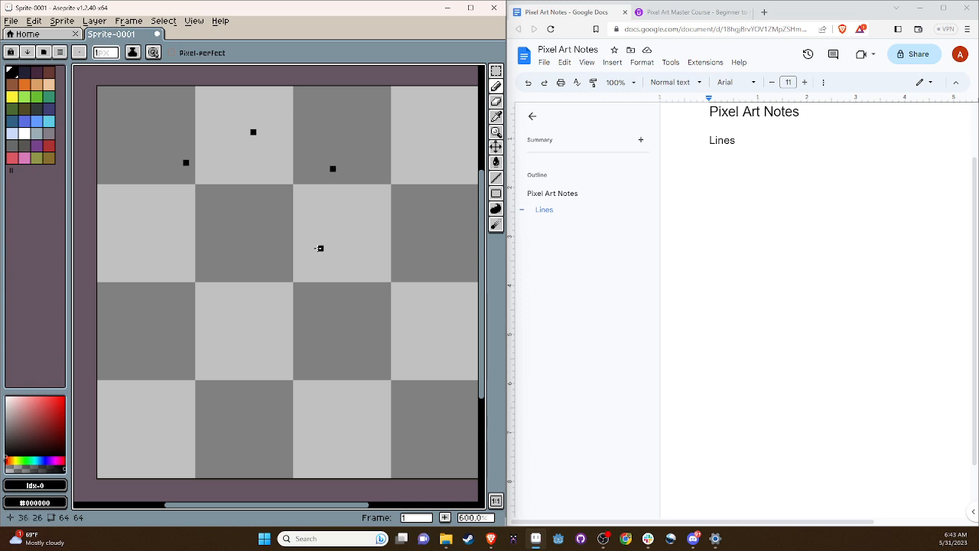
left_click(308, 223)
left_click(320, 254)
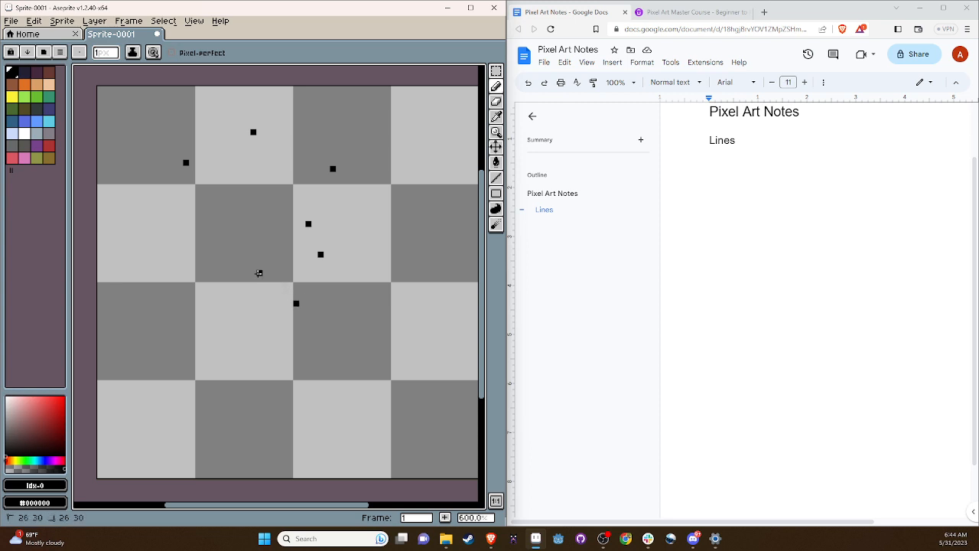
- Place more scattered guide pixels from the canvas centre down to the lower left and back up its left side
left_click(259, 273)
left_click(168, 290)
left_click(204, 358)
left_click(156, 419)
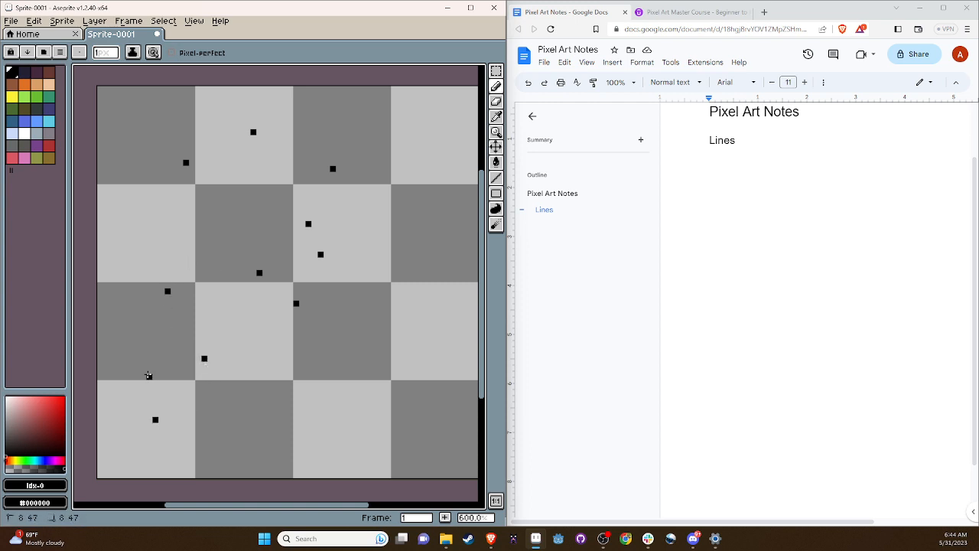
left_click(150, 376)
left_click(119, 303)
left_click(155, 236)
left_click(119, 156)
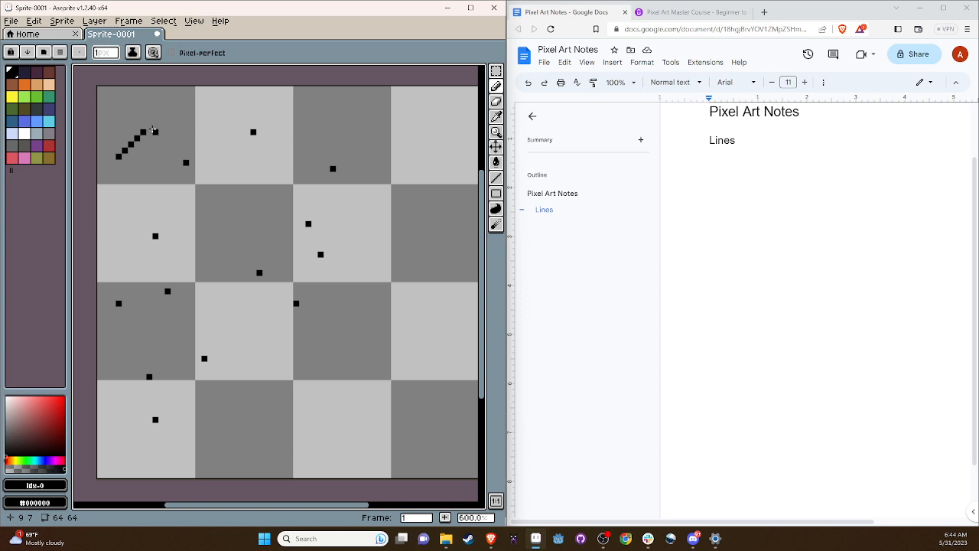
- Connect the upper-left guide pixel to its nearest right-hand neighbour with a pointed single-pixel peak
left_click(149, 127)
left_click(155, 131)
left_click(168, 145)
left_click(169, 150)
left_click(175, 156)
left_click(186, 162)
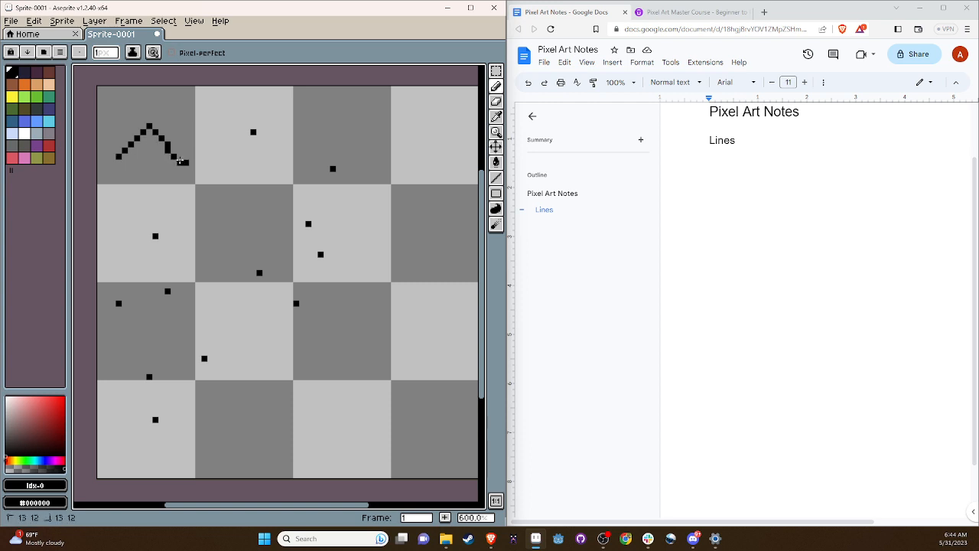
- Continue the line pixel by pixel diagonally upward from the notch to just above the top guide pixel
left_click(191, 156)
left_click(197, 149)
left_click(205, 144)
left_click(211, 137)
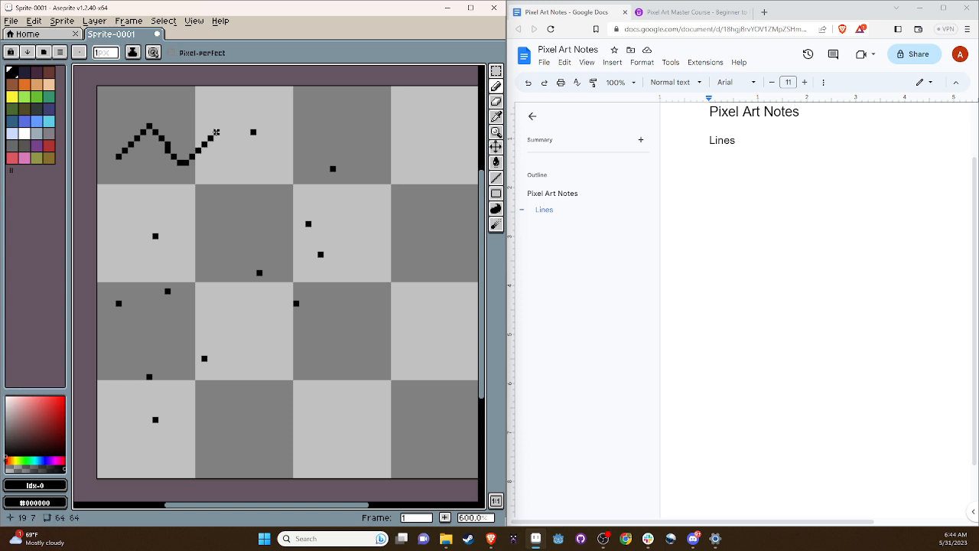
left_click(216, 132)
left_click(223, 130)
left_click(228, 132)
left_click(229, 125)
left_click(234, 119)
- Draw the rest of the outline freehand through the remaining guide pixels, closing it at the upper-left starting point
mouse_move(246, 120)
left_mouse_down()
mouse_move(335, 169)
mouse_move(339, 190)
mouse_move(307, 223)
left_mouse_up()
mouse_move(324, 238)
left_mouse_down()
mouse_move(293, 307)
mouse_move(261, 272)
mouse_move(226, 350)
mouse_move(205, 358)
mouse_move(162, 412)
mouse_move(145, 412)
mouse_move(153, 371)
mouse_move(119, 304)
mouse_move(164, 295)
mouse_move(167, 267)
mouse_move(119, 160)
left_mouse_up()
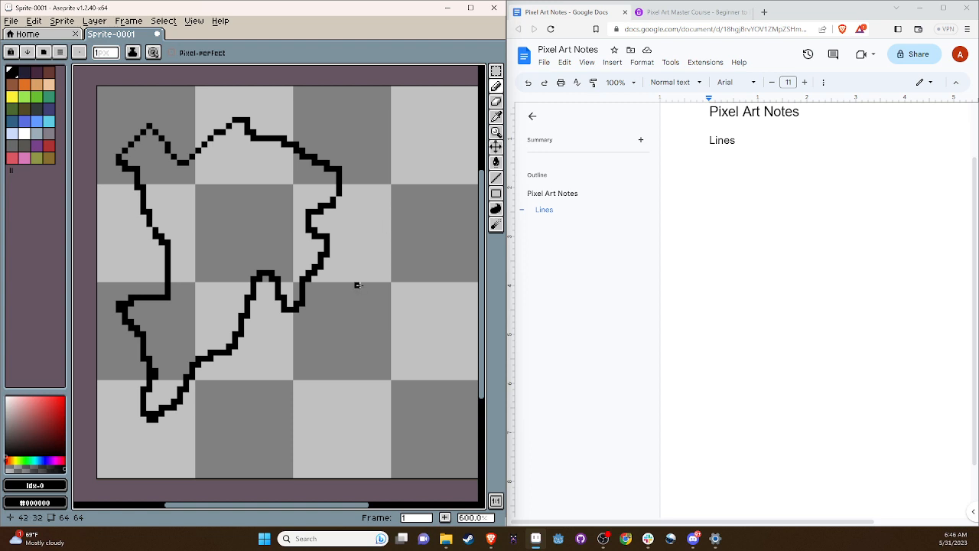
left_click(273, 201)
- Erase the doubled corner pixels along the outline's left side and upper-right slope, and refill the gap in the top line
left_click(496, 101)
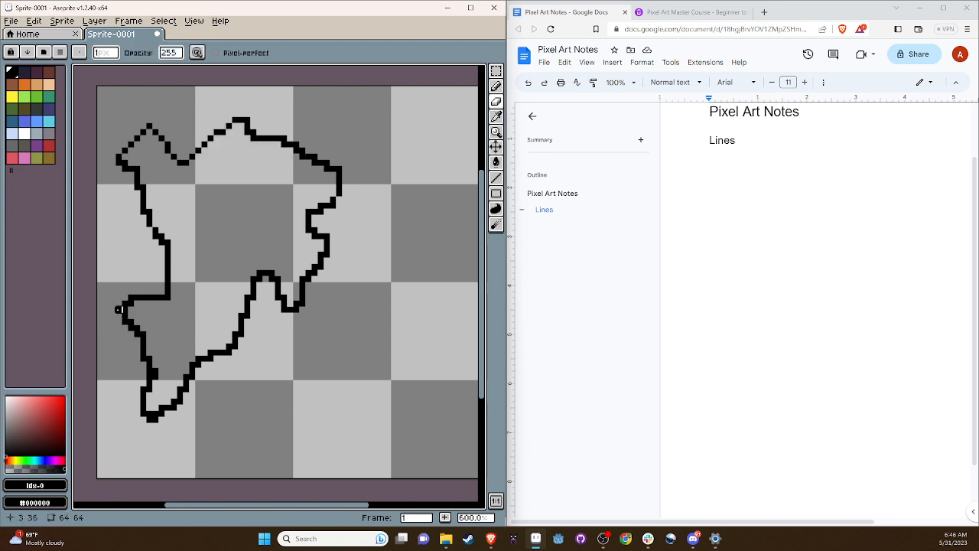
left_click(120, 309)
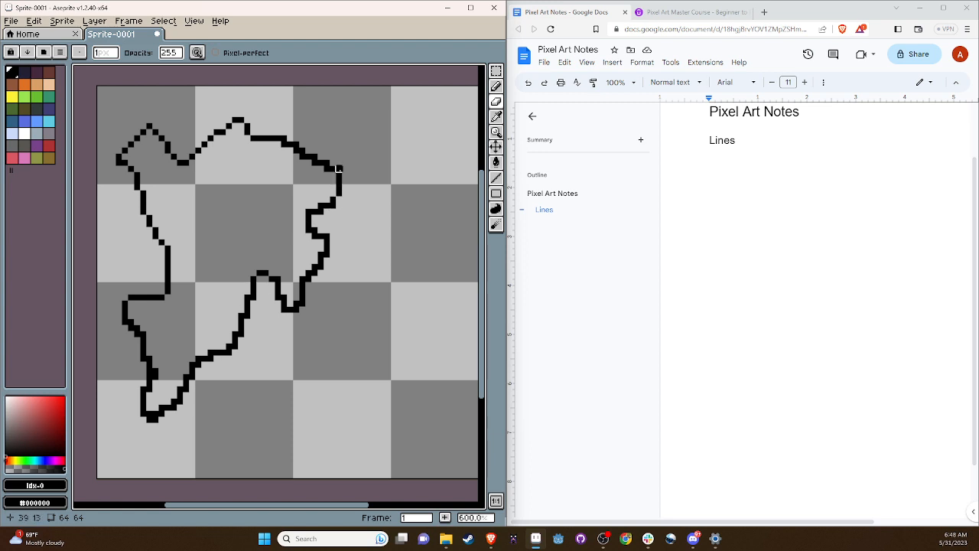
left_click(283, 144)
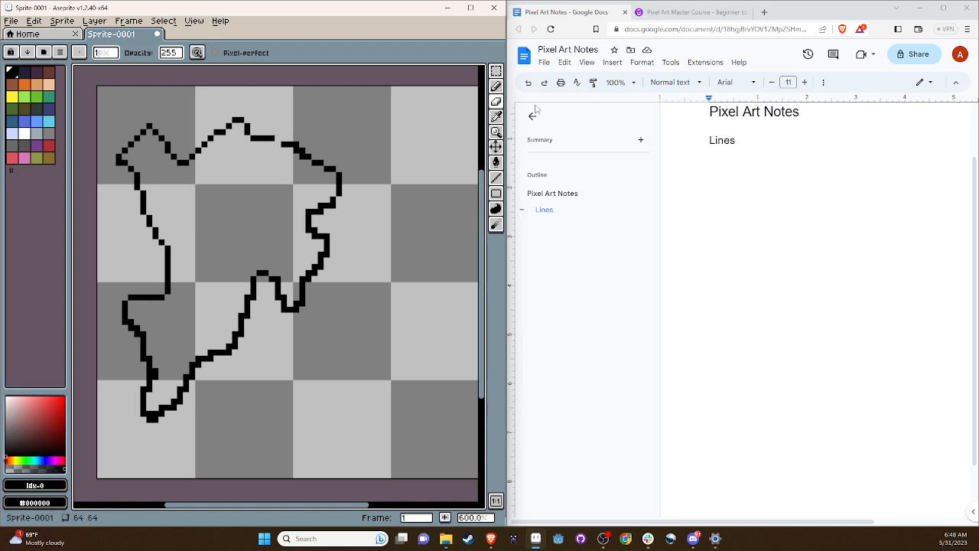
left_click(496, 86)
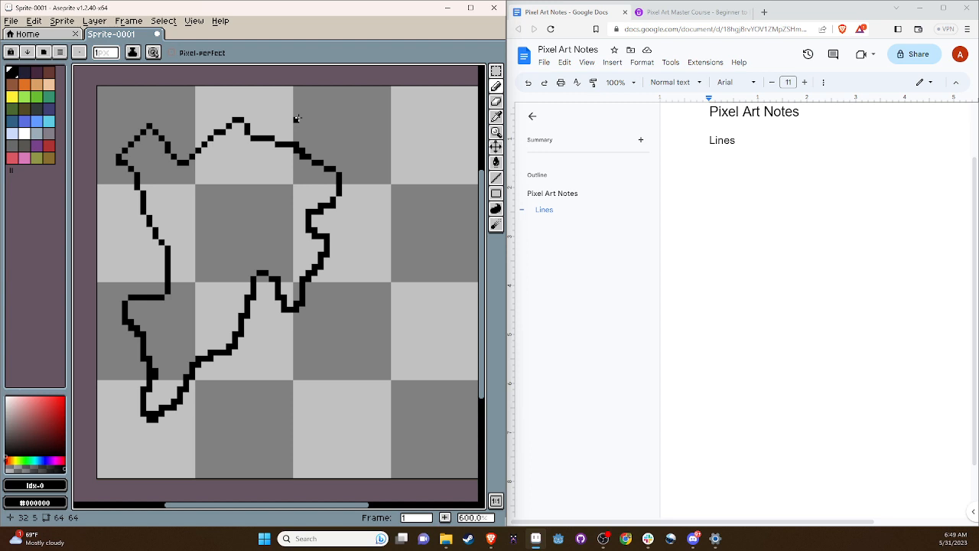
- Erase the extra pixels around the outline's bottom tip and along its lower-left edge
left_click(498, 104)
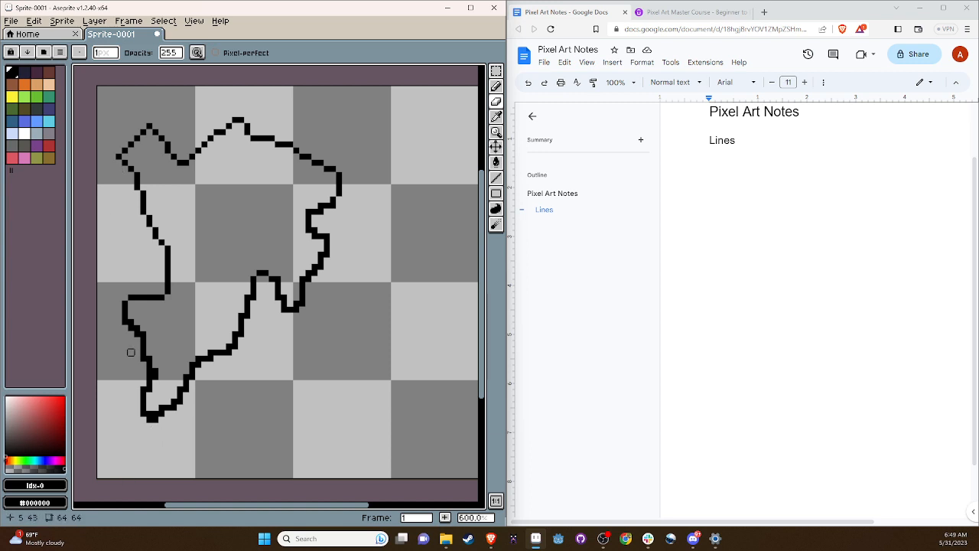
left_click(155, 376)
left_click_drag(155, 419, 143, 412)
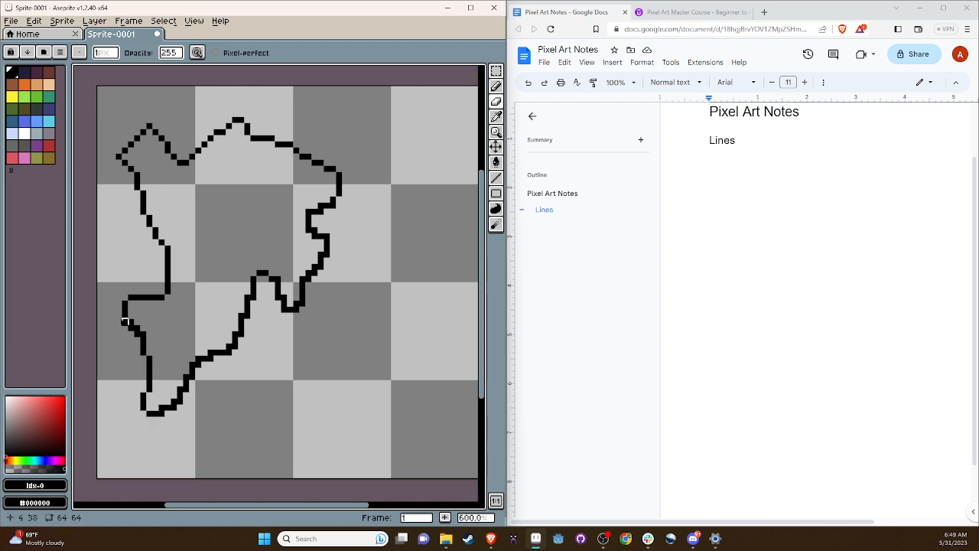
left_click_drag(142, 327, 143, 327)
left_click(138, 329)
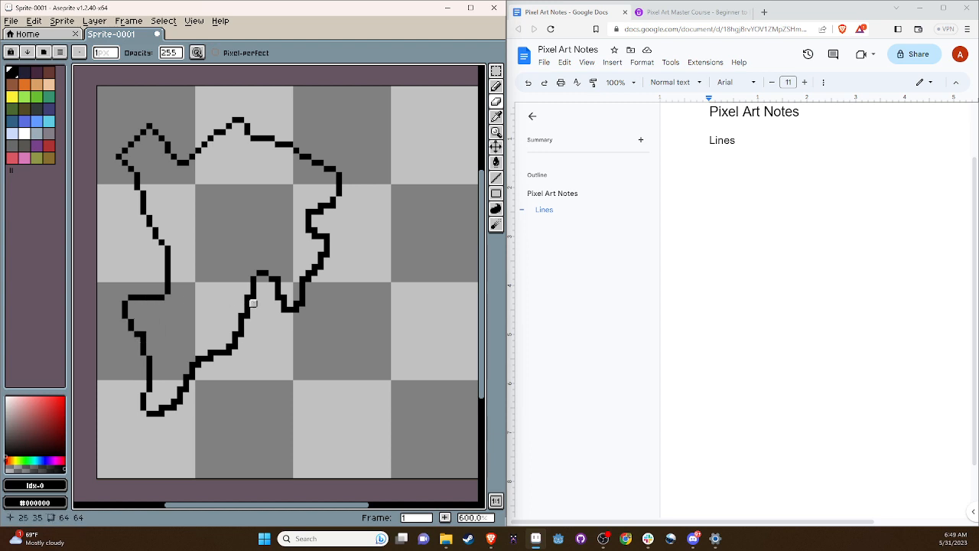
- Erase the doubled corner pixels along the diagonal edge rising from the bottom tip toward the centre
left_click_drag(235, 346, 236, 349)
left_click_drag(198, 364, 198, 365)
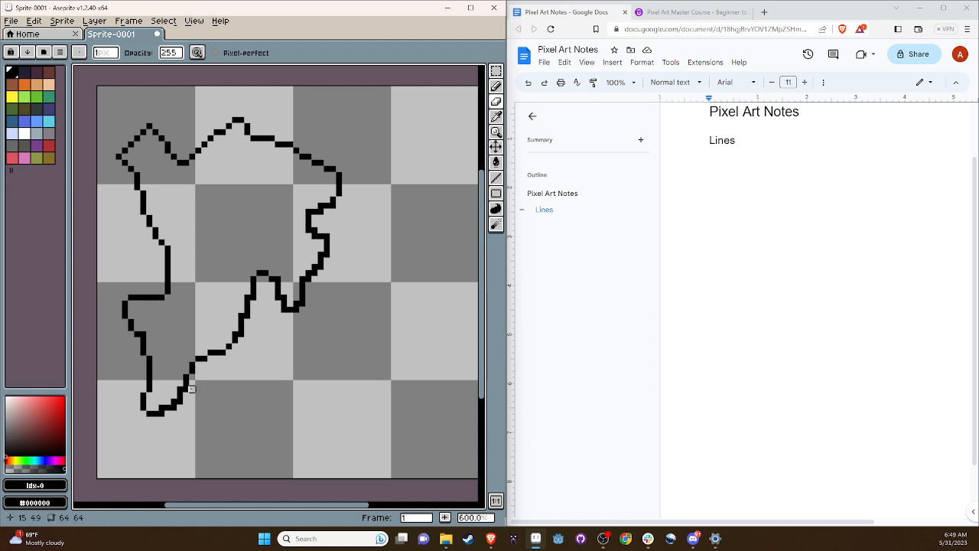
left_click(187, 393)
left_click(174, 407)
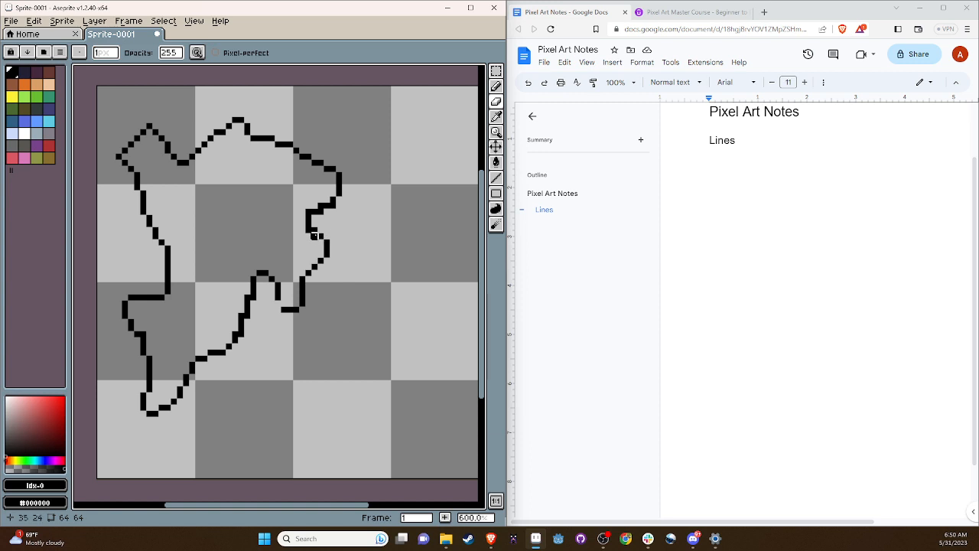
- Thin the corners of the right-hand notch and refill the missing pixel at the small lower-right lobe with the Pencil
left_click(307, 212)
left_click(496, 86)
left_click(279, 303)
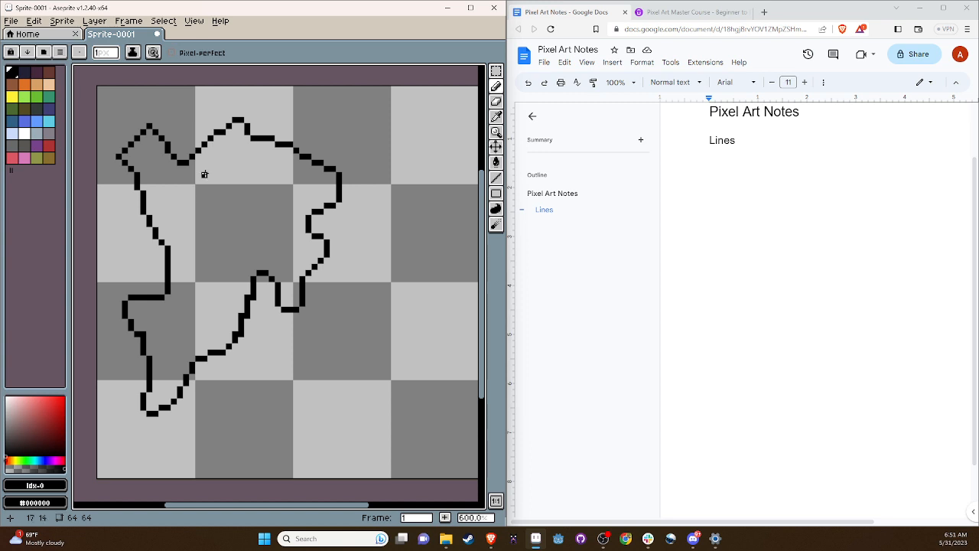
- Draw two boxed eyes with flat tops and a slanted mouth inside the upper part of the outline
left_click_drag(201, 169, 229, 175)
mouse_move(292, 195)
left_mouse_down()
mouse_move(210, 194)
mouse_move(223, 177)
mouse_move(260, 192)
mouse_move(267, 218)
mouse_move(275, 192)
left_mouse_up()
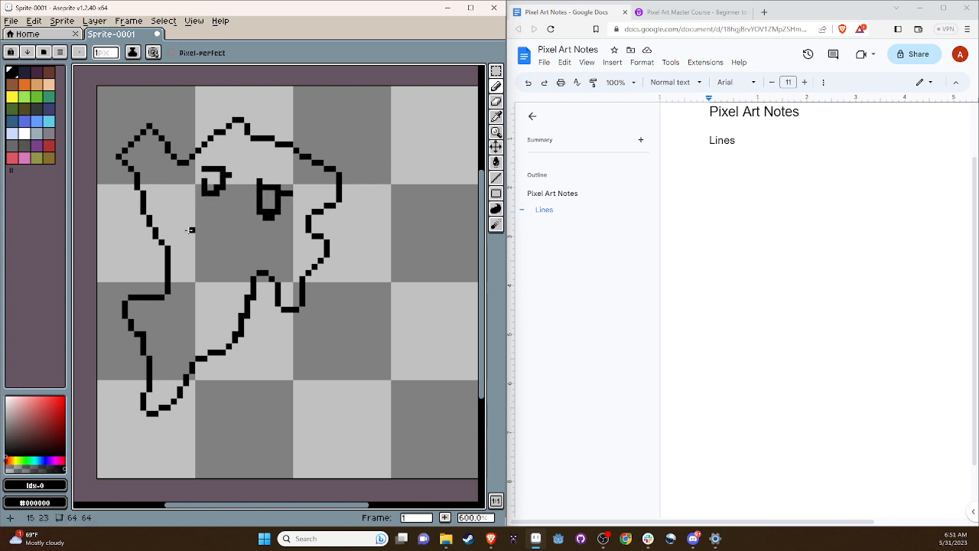
left_click_drag(184, 229, 263, 254)
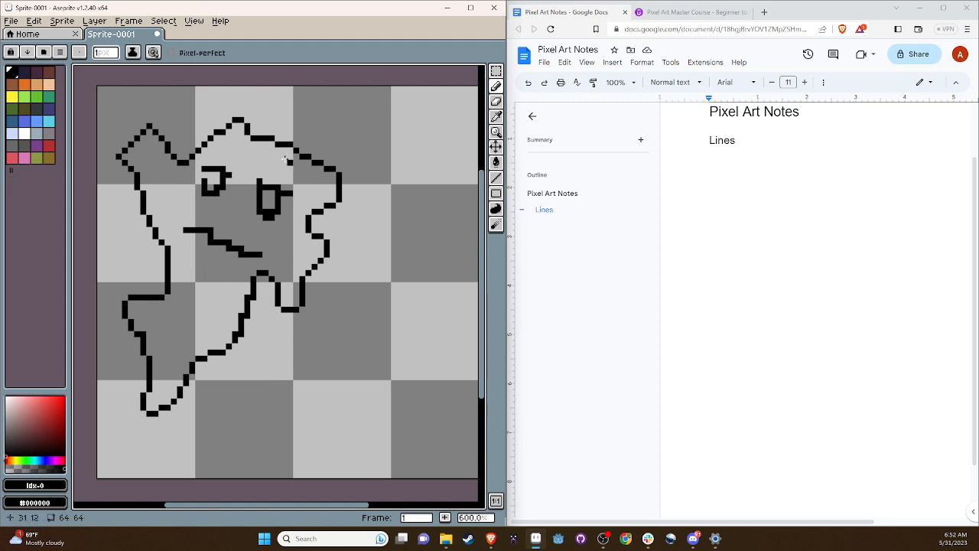
- Switch to the Google Docs notes and add the line "ANGRY MELTED TEXES" under the Lines heading
left_click(741, 175)
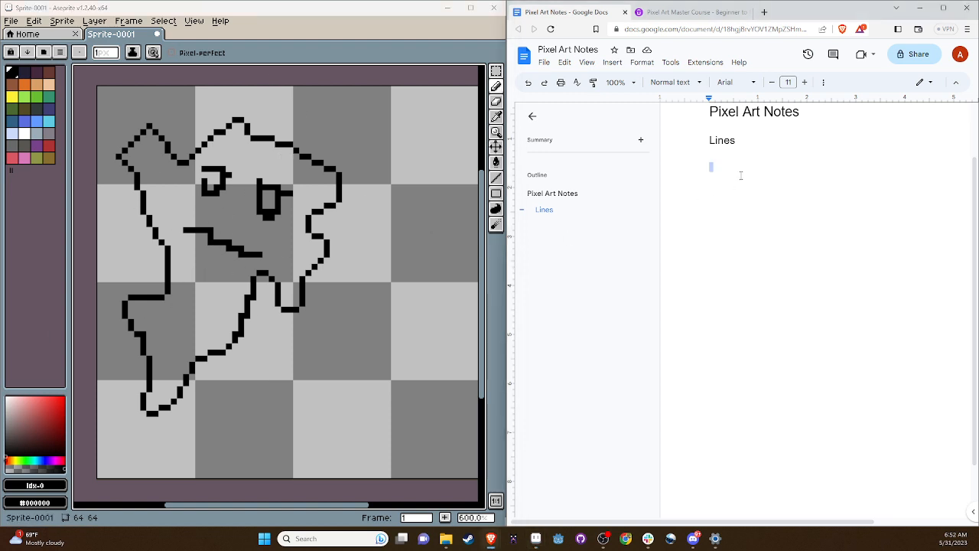
type("AMGRY MELTED TEXES")
left_click(723, 170)
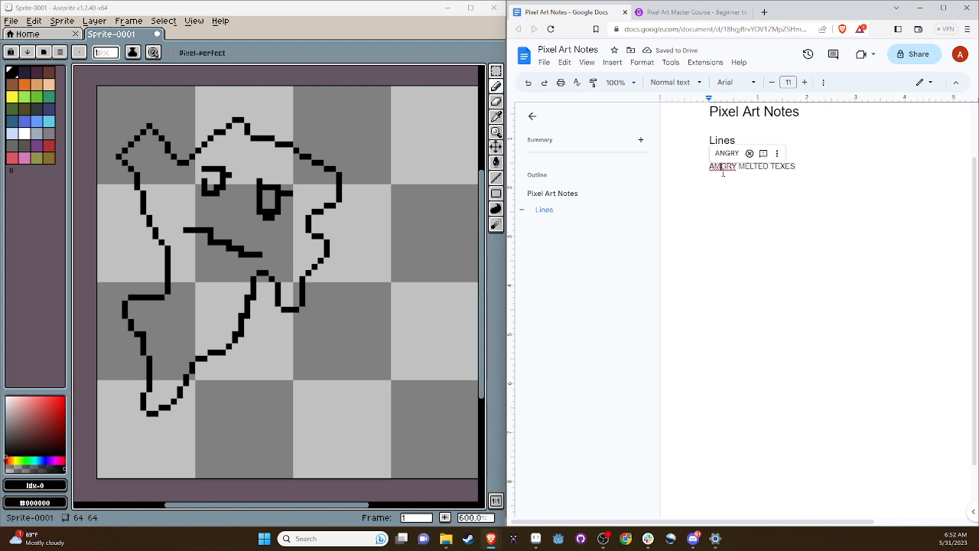
key("BackSpace")
type("N")
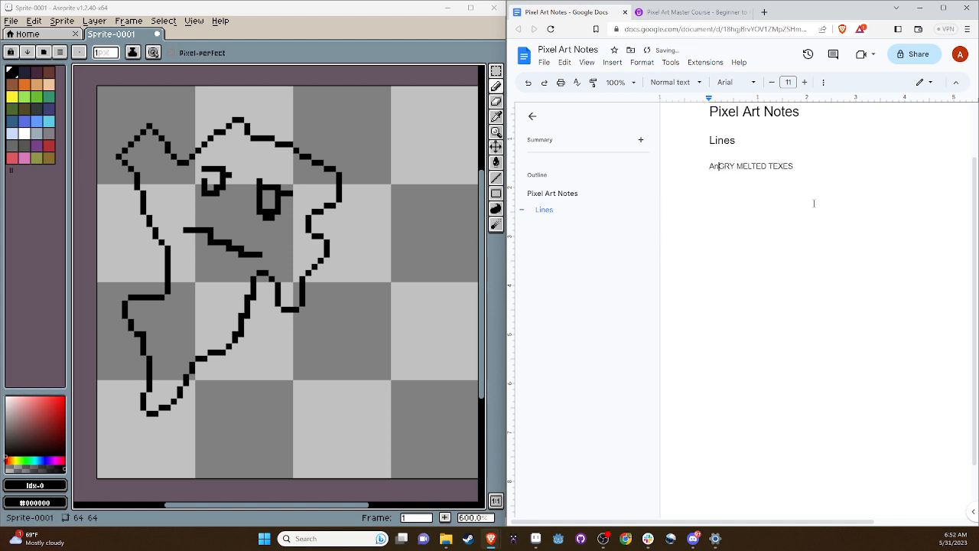
key("BackSpace")
type("N")
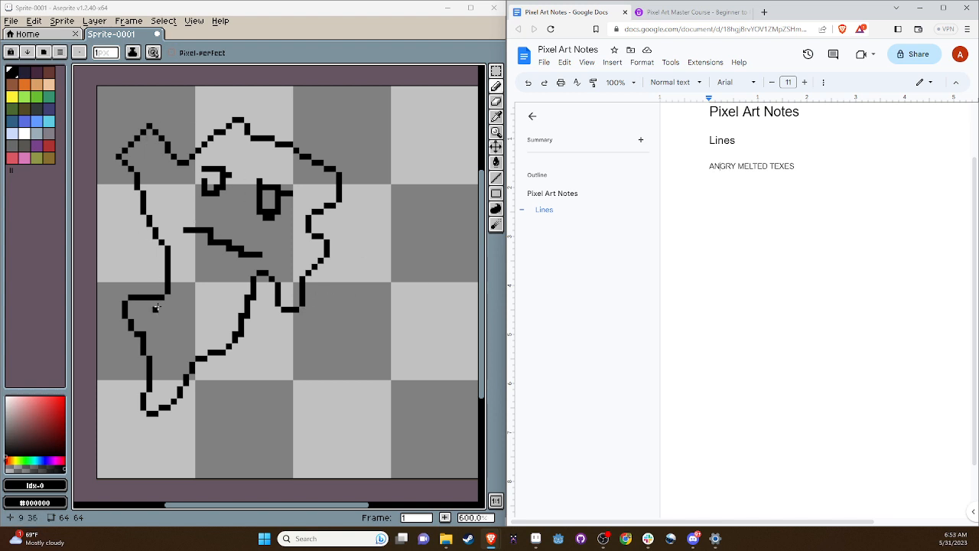
- Switch back to Aseprite and erase the entire drawing with the Eraser at a 50 px brush size
left_click(495, 116)
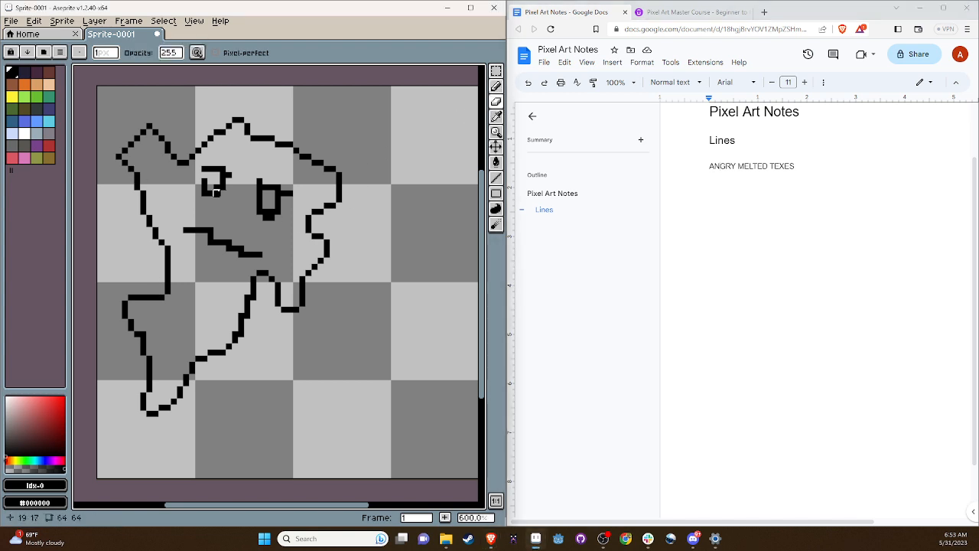
left_click(103, 54)
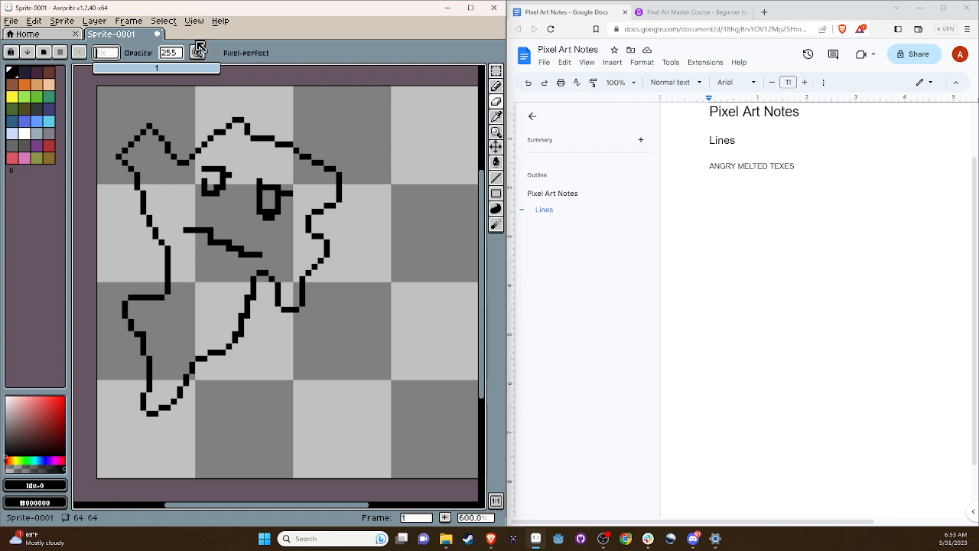
type("50")
key("Return")
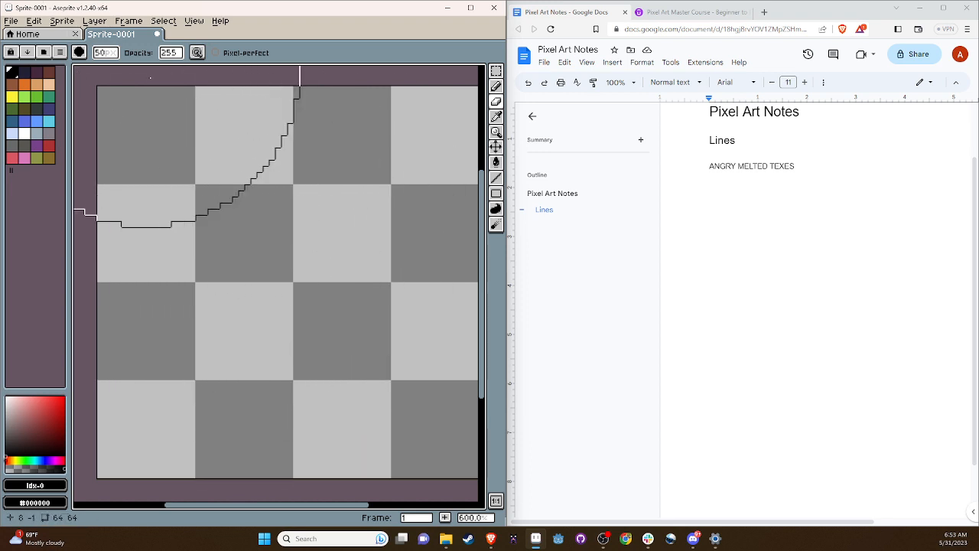
- Reset the Eraser brush to 1 px and draw a flat-topped arch with diagonal sides in the upper canvas with the Pencil
left_click(114, 58)
type("1")
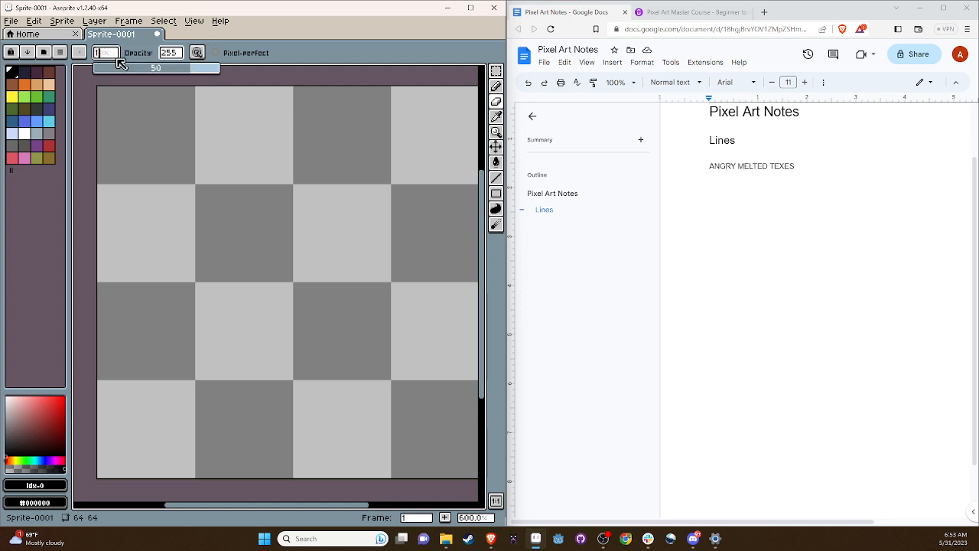
left_click(495, 86)
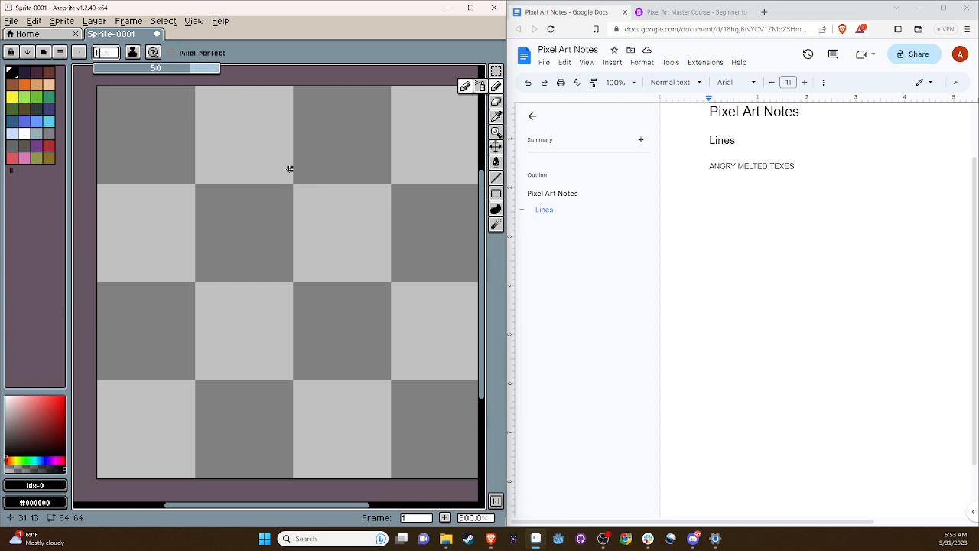
left_click(198, 181)
mouse_move(198, 181)
left_mouse_down()
mouse_move(235, 144)
mouse_move(277, 154)
left_mouse_up()
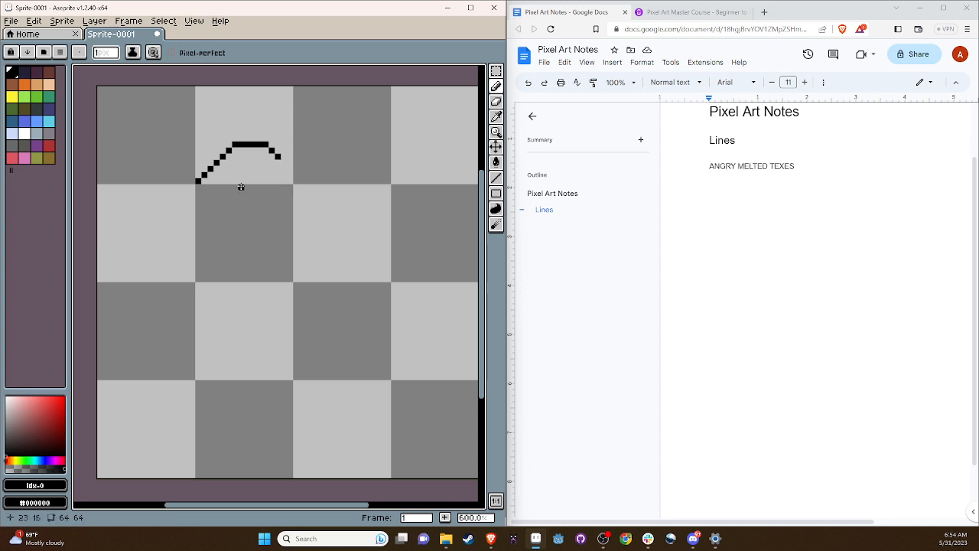
left_click(283, 157)
left_click_drag(284, 158, 292, 169)
left_click(297, 177)
left_click(301, 180)
- Erase the arch with the Eraser at a 15 px brush size
left_click(497, 105)
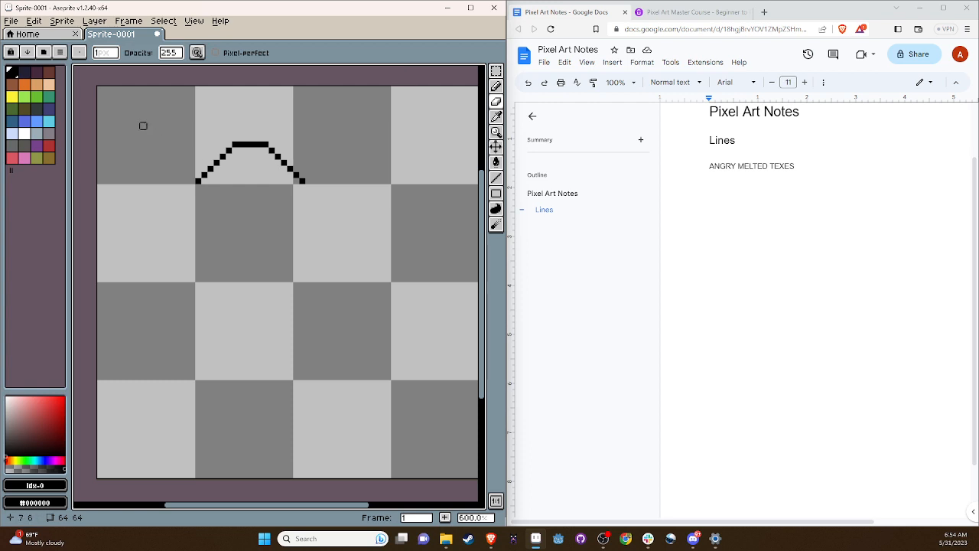
left_click(109, 52)
type("15")
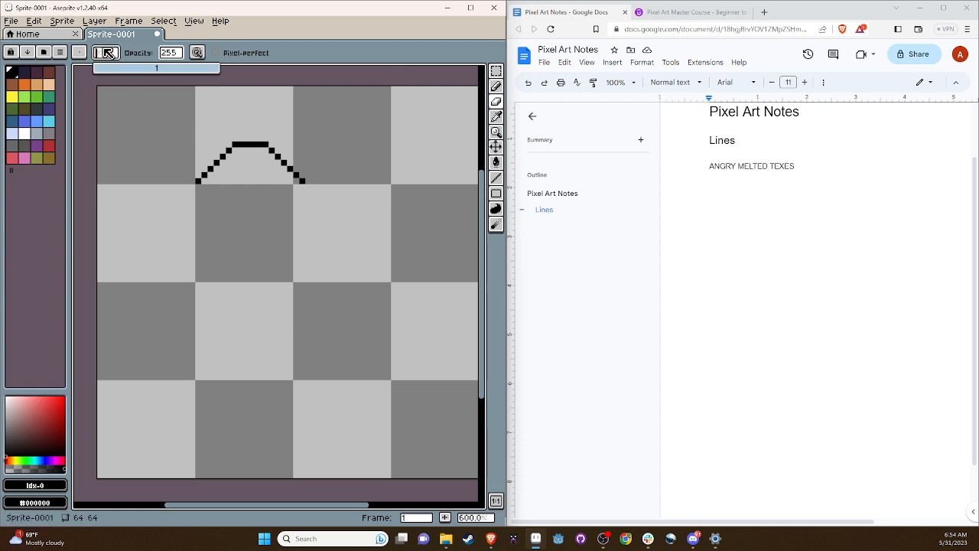
mouse_move(186, 143)
left_mouse_down()
mouse_move(198, 180)
mouse_move(272, 150)
left_mouse_up()
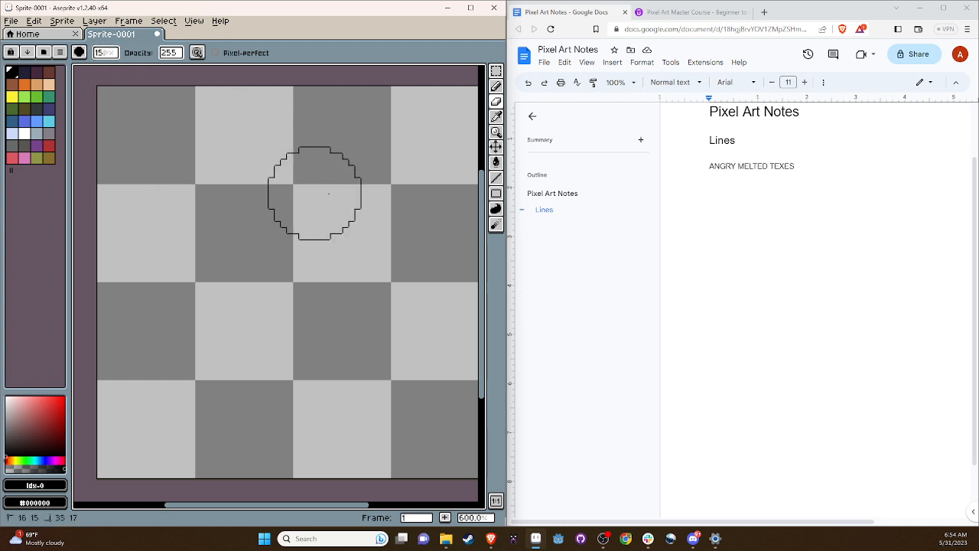
- Place single guide pixels with the Pencil, descending diagonally from the canvas's upper left to its lower right and around the lower-right lobe
left_click(496, 86)
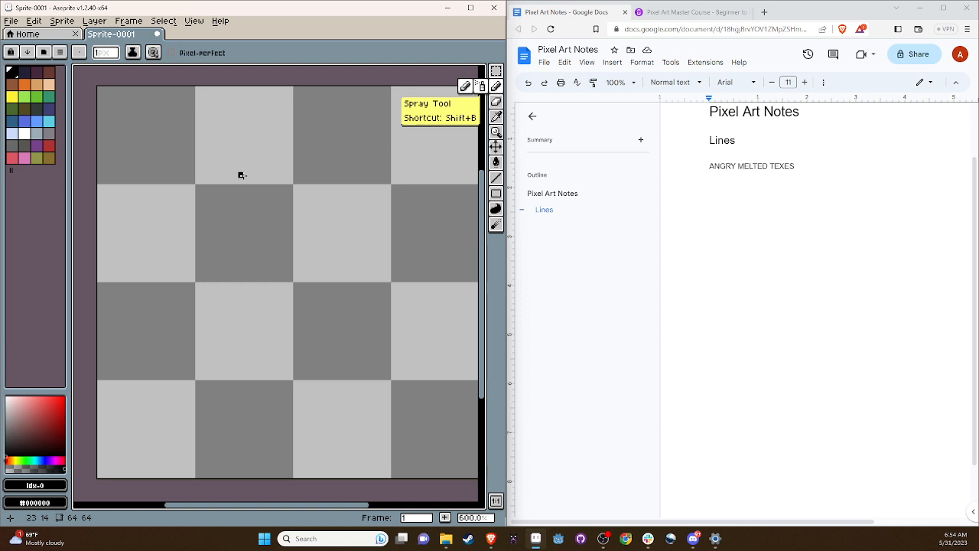
left_click(174, 150)
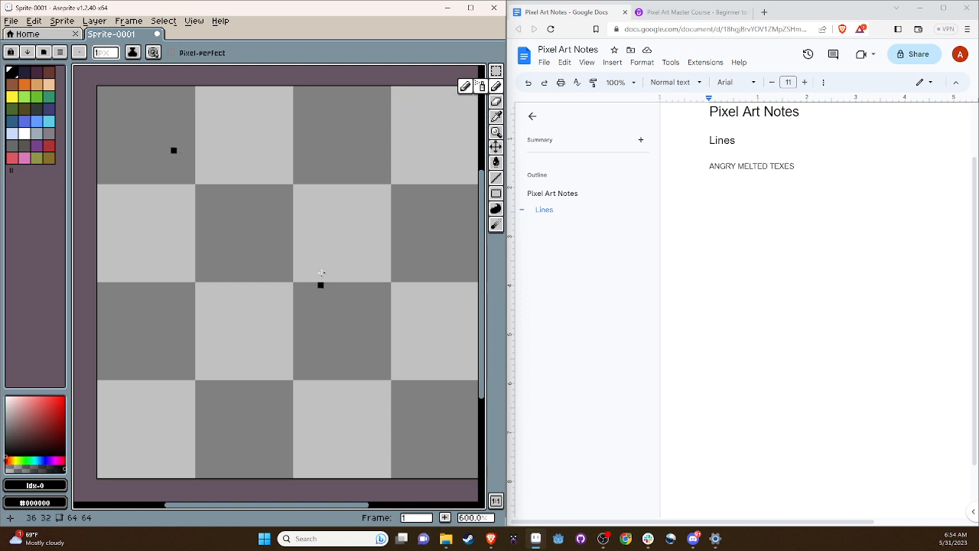
left_click(272, 169)
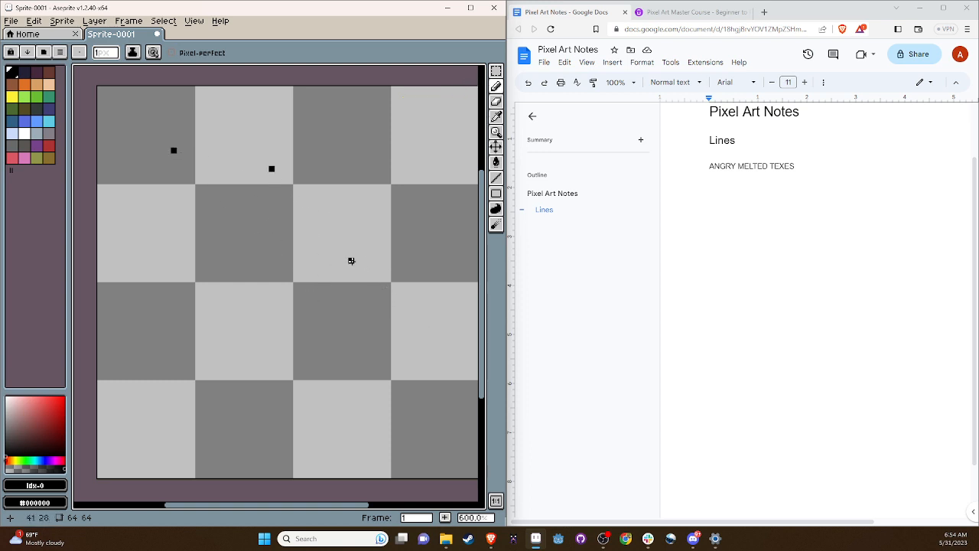
left_click(351, 260)
left_click(425, 315)
left_click(419, 358)
left_click(418, 389)
left_click(345, 413)
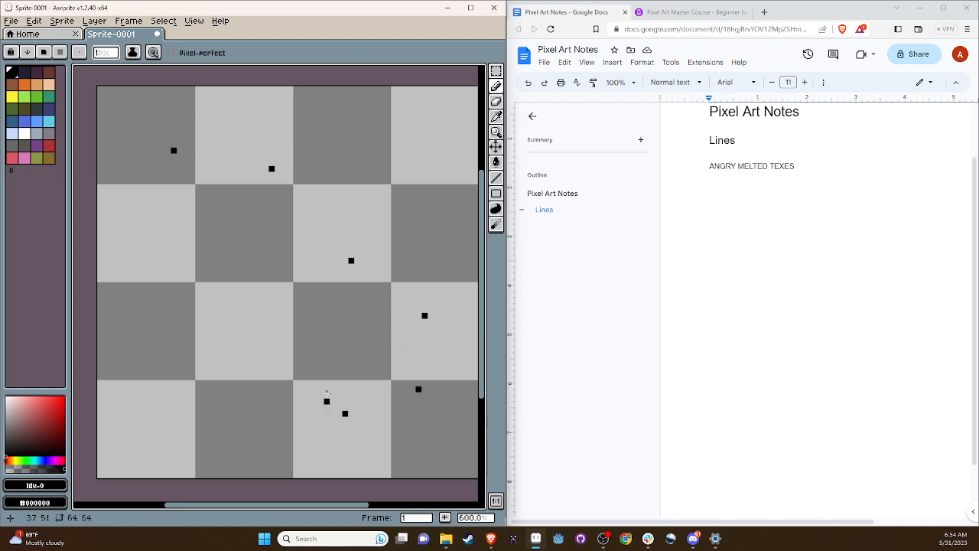
- Continue the guide pixels around the notch in the lower middle and down to the bottom of a second lobe
left_click(314, 371)
left_click(339, 358)
left_click(333, 334)
left_click(308, 315)
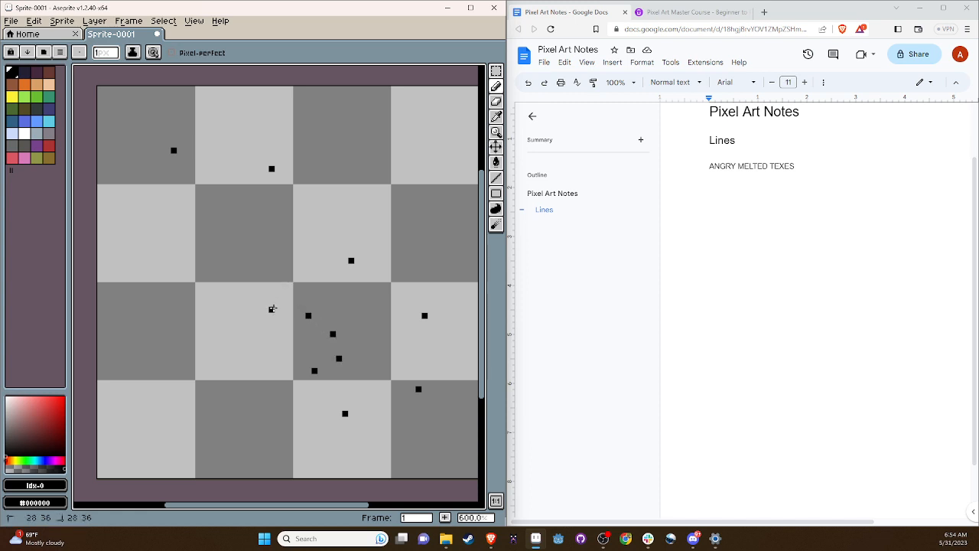
left_click(272, 309)
left_click(254, 340)
left_click(266, 358)
left_click(277, 388)
left_click(235, 400)
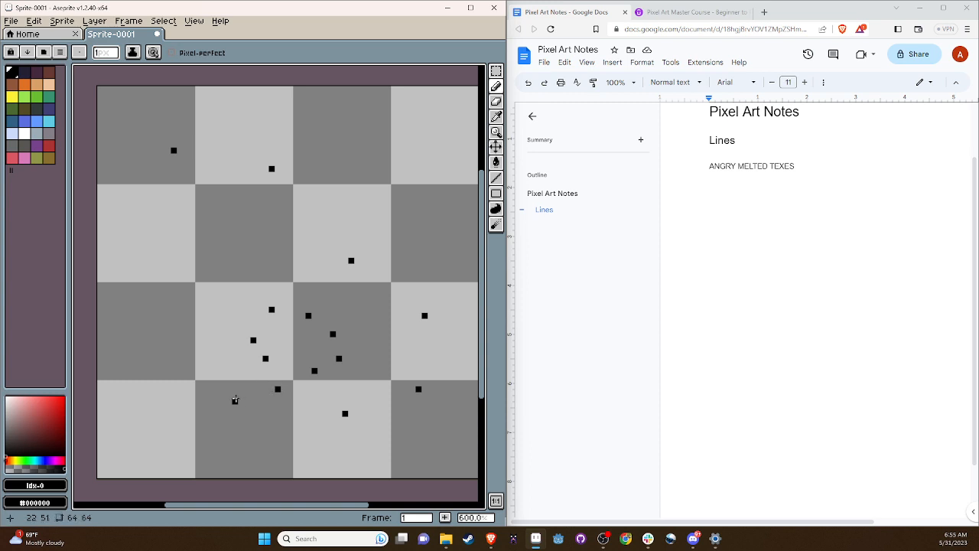
- Place guide pixels up from the second lobe, over a central hook and down to a small lobe on the left
left_click(192, 346)
left_click(216, 297)
left_click(259, 266)
left_click(235, 235)
left_click(201, 245)
left_click(192, 266)
left_click(180, 290)
left_click(173, 303)
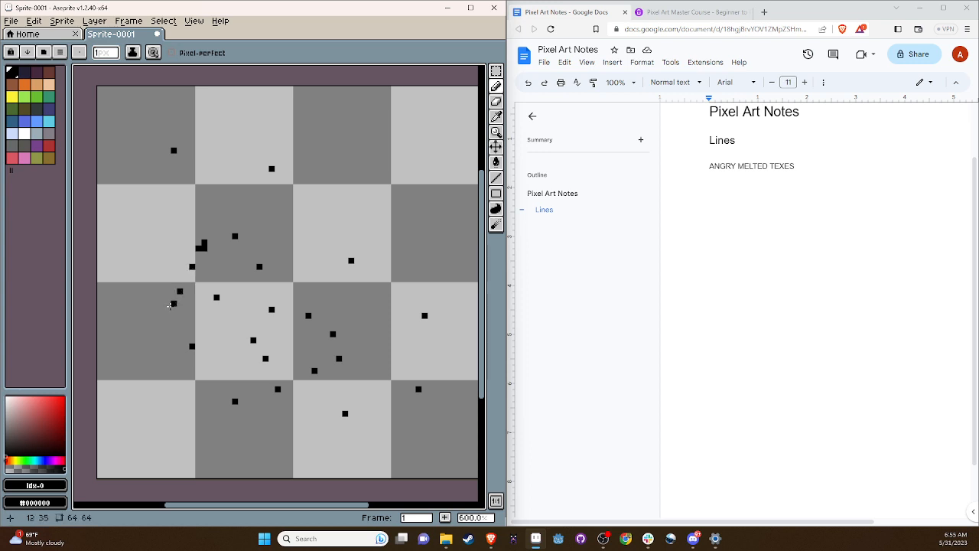
left_click(167, 309)
left_click(162, 321)
- Place guide pixels up the left edge to the starting point and undo the stray pixel
left_click(137, 303)
left_click(150, 272)
left_click(125, 260)
left_click(131, 229)
left_click(130, 223)
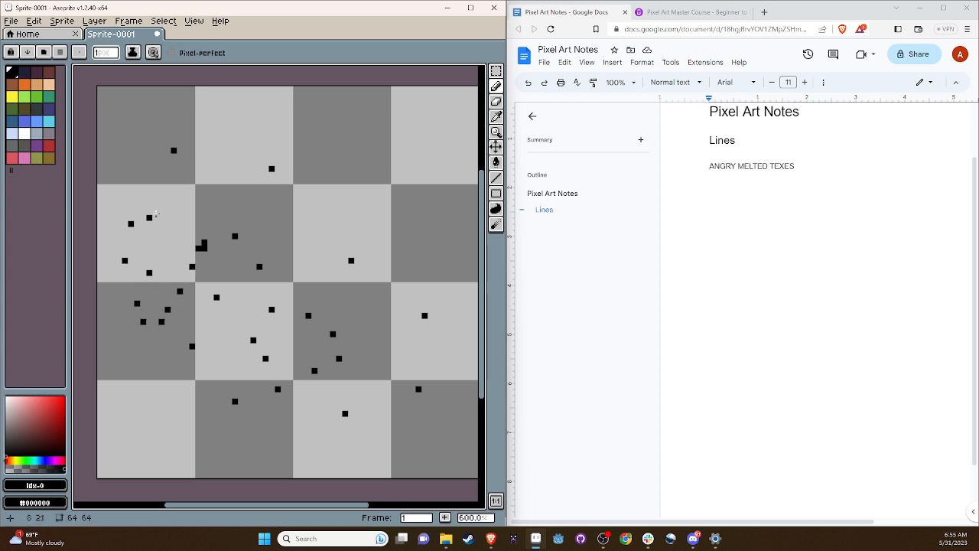
left_click(137, 187)
left_click(143, 156)
left_click(356, 401)
key("ctrl+z")
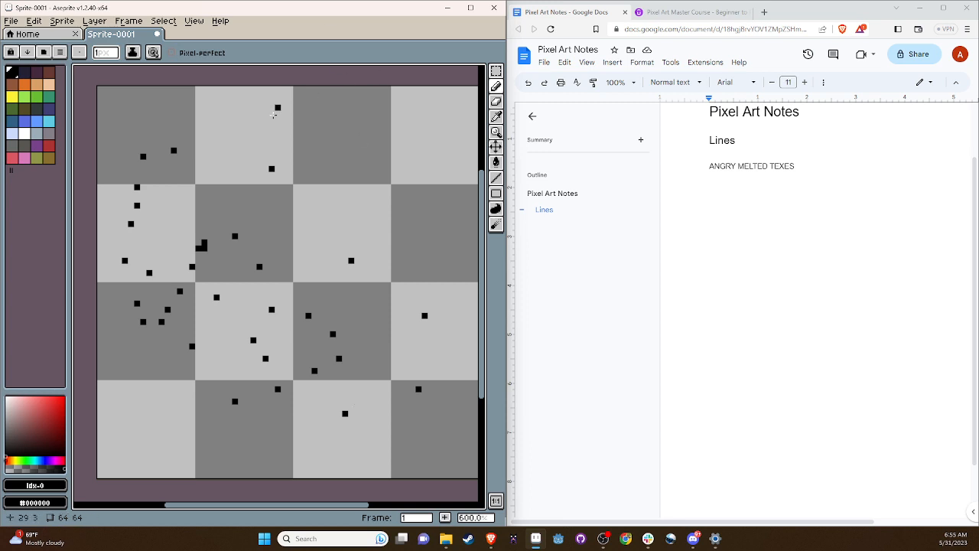
- Connect the guide pixels with the Pencil into one closed, animal-like outline with a sloping back and lobed underside
left_click(150, 149)
left_click(156, 151)
mouse_move(149, 151)
left_mouse_down()
mouse_move(271, 168)
mouse_move(376, 287)
mouse_move(426, 320)
mouse_move(431, 384)
mouse_move(393, 401)
mouse_move(336, 404)
mouse_move(339, 344)
mouse_move(333, 330)
mouse_move(310, 368)
mouse_move(306, 310)
mouse_move(289, 303)
mouse_move(260, 310)
mouse_move(253, 330)
mouse_move(272, 388)
mouse_move(252, 402)
mouse_move(227, 398)
mouse_move(192, 359)
mouse_move(189, 337)
mouse_move(221, 295)
mouse_move(259, 271)
mouse_move(237, 237)
mouse_move(202, 248)
mouse_move(160, 318)
left_mouse_up()
left_click(149, 236)
left_click(155, 150)
left_click(161, 150)
mouse_move(162, 150)
left_mouse_down()
mouse_move(227, 151)
mouse_move(270, 170)
mouse_move(343, 234)
mouse_move(358, 268)
mouse_move(425, 327)
mouse_move(418, 385)
mouse_move(398, 413)
mouse_move(359, 414)
mouse_move(339, 389)
mouse_move(326, 332)
mouse_move(307, 316)
mouse_move(315, 367)
mouse_move(265, 311)
mouse_move(248, 337)
mouse_move(278, 392)
mouse_move(237, 399)
mouse_move(198, 370)
mouse_move(192, 348)
mouse_move(213, 307)
mouse_move(272, 267)
mouse_move(236, 237)
mouse_move(215, 239)
mouse_move(165, 314)
mouse_move(141, 324)
mouse_move(139, 284)
mouse_move(123, 261)
mouse_move(146, 157)
left_mouse_up()
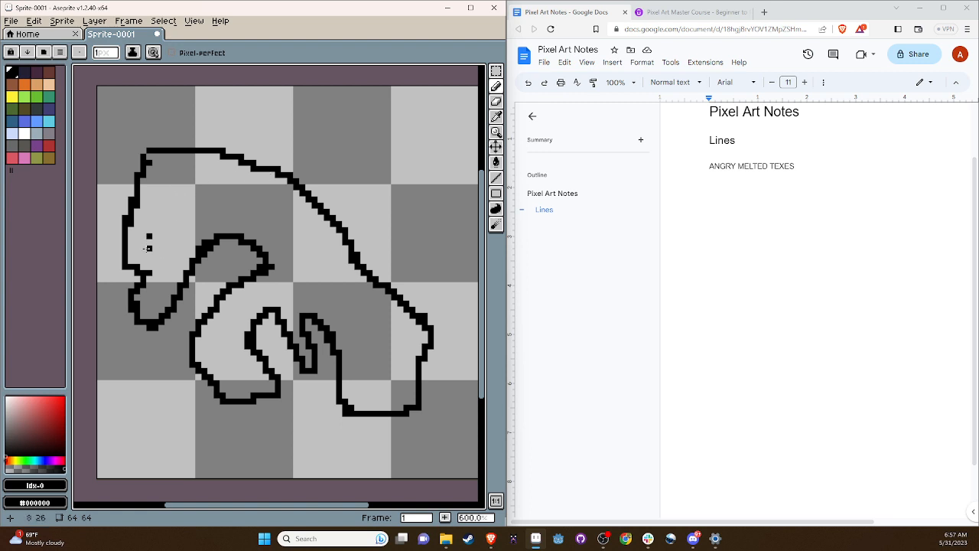
- Draw a small filled eye and small boxed marks along the left edge inside the outline
mouse_move(153, 237)
left_mouse_down()
mouse_move(147, 222)
mouse_move(132, 238)
mouse_move(140, 265)
mouse_move(156, 237)
mouse_move(161, 253)
left_mouse_up()
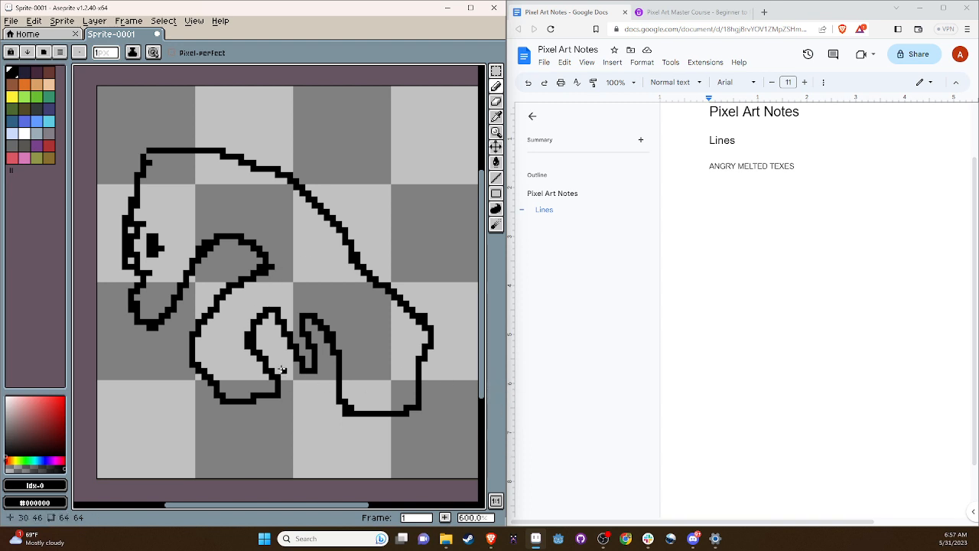
key("super+z")
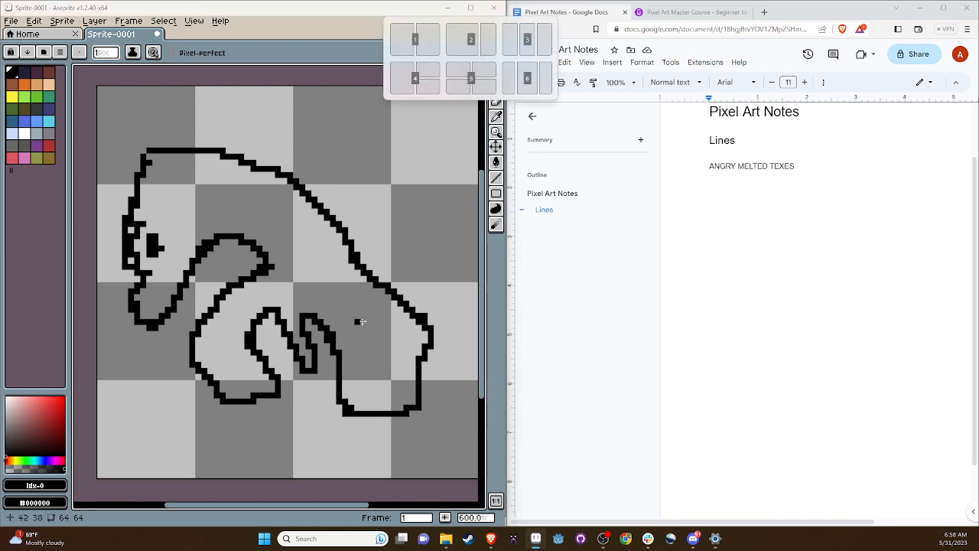
left_click(437, 137)
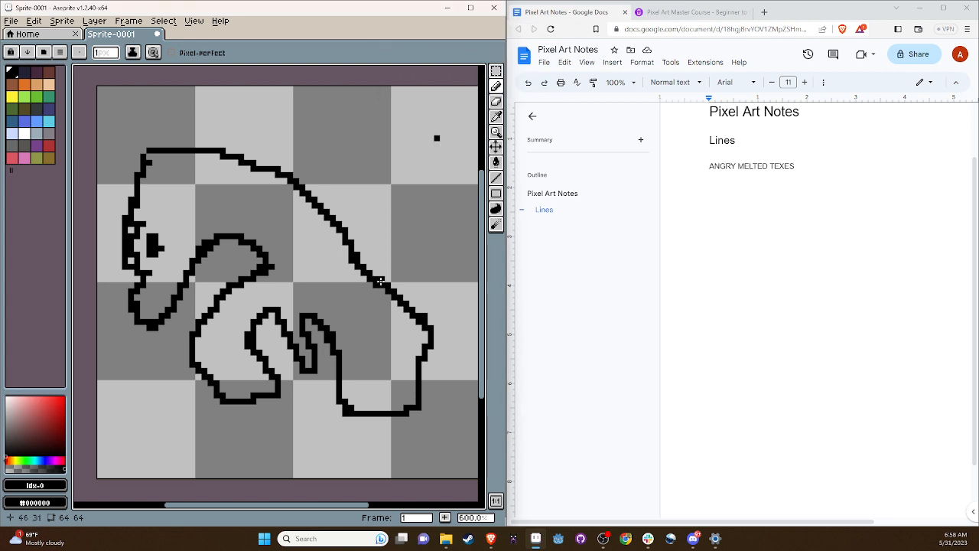
- Undo the stray pixel and the eye marks, then return to the Pencil tool
key("v")
key("ctrl+z")
key("ctrl+z")
key("ctrl+z")
key("ctrl+z")
key("ctrl+z")
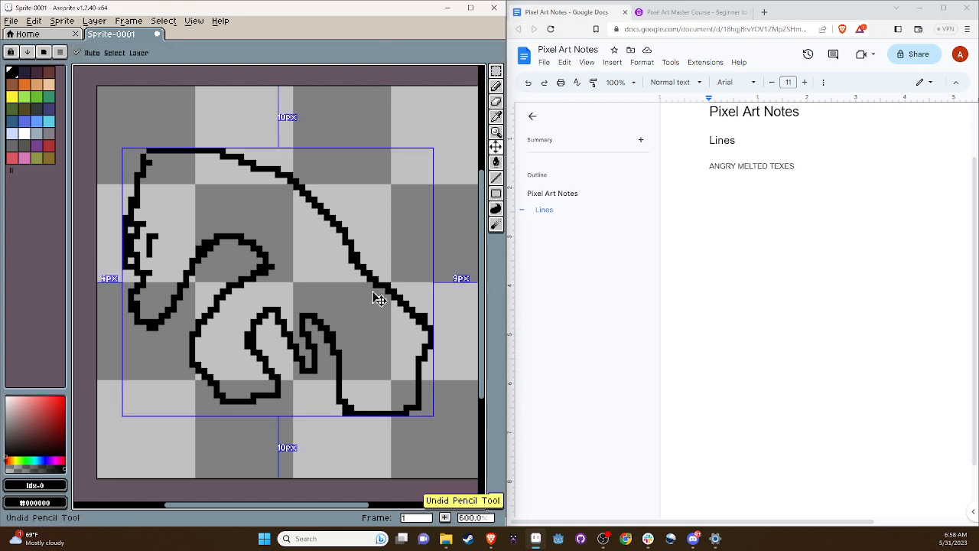
key("b")
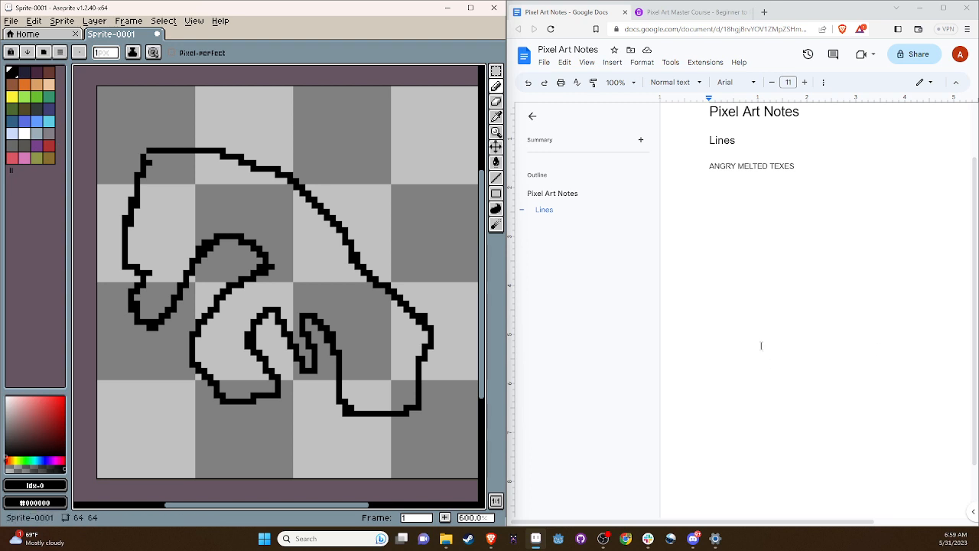
- Thin the outline's right-hand corner and the lower-right lobe's corners with the Eraser at a 1 px brush size
left_click(497, 101)
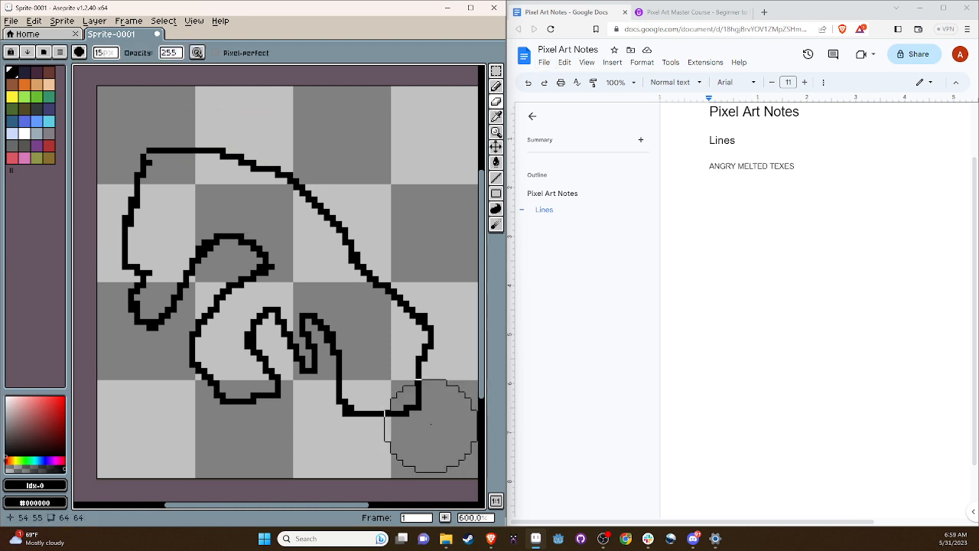
left_click(109, 51)
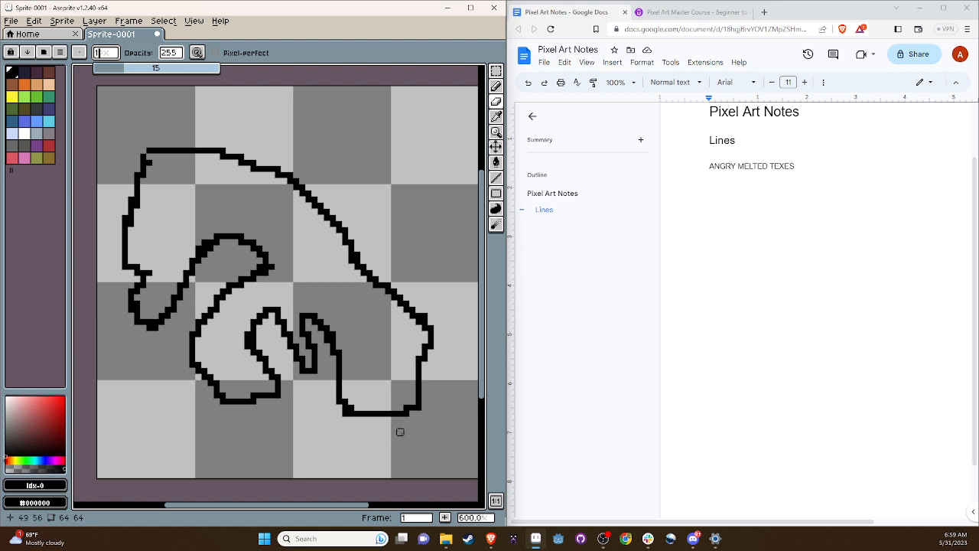
left_click(425, 314)
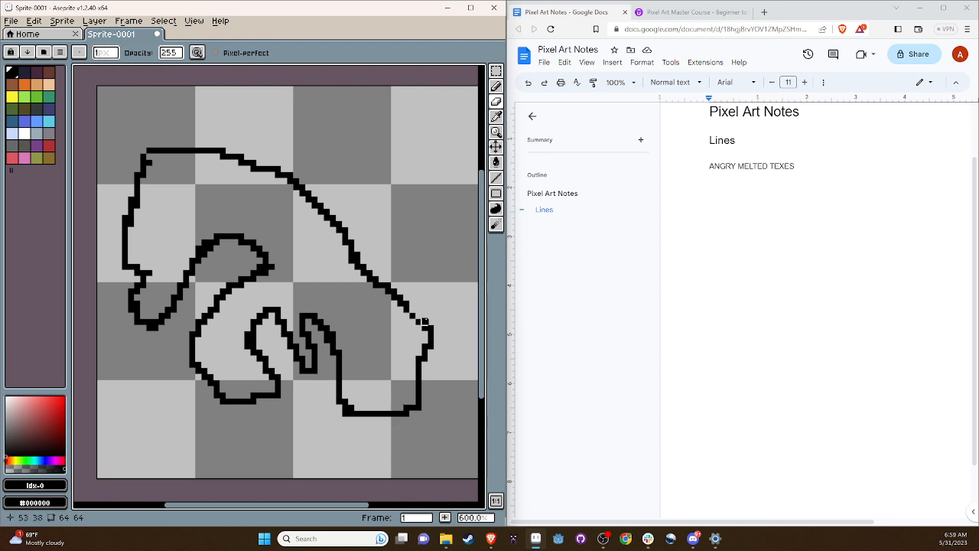
left_click(425, 322)
left_click(431, 347)
left_click(420, 414)
left_click(408, 414)
left_click(351, 417)
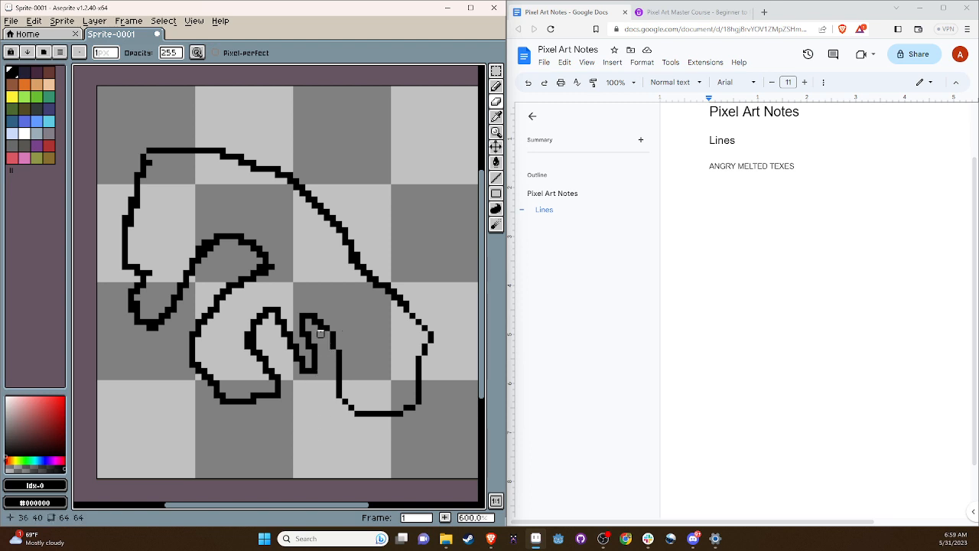
- Replace the narrow notch between the two lower lobes with a flat Pencil line and draw a small arch above it
left_click(314, 321)
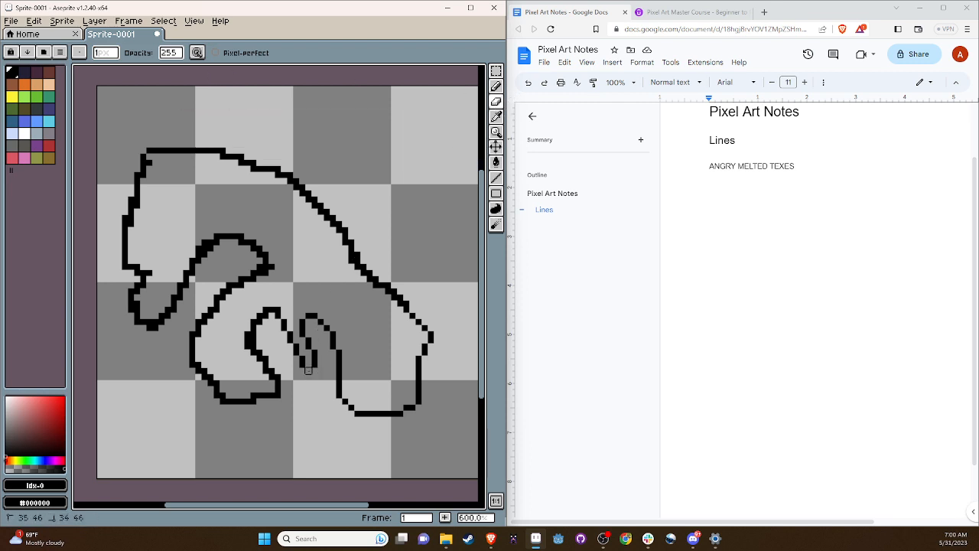
mouse_move(307, 370)
left_mouse_down()
mouse_move(308, 343)
mouse_move(296, 356)
mouse_move(280, 329)
mouse_move(303, 333)
mouse_move(283, 327)
mouse_move(290, 321)
left_mouse_up()
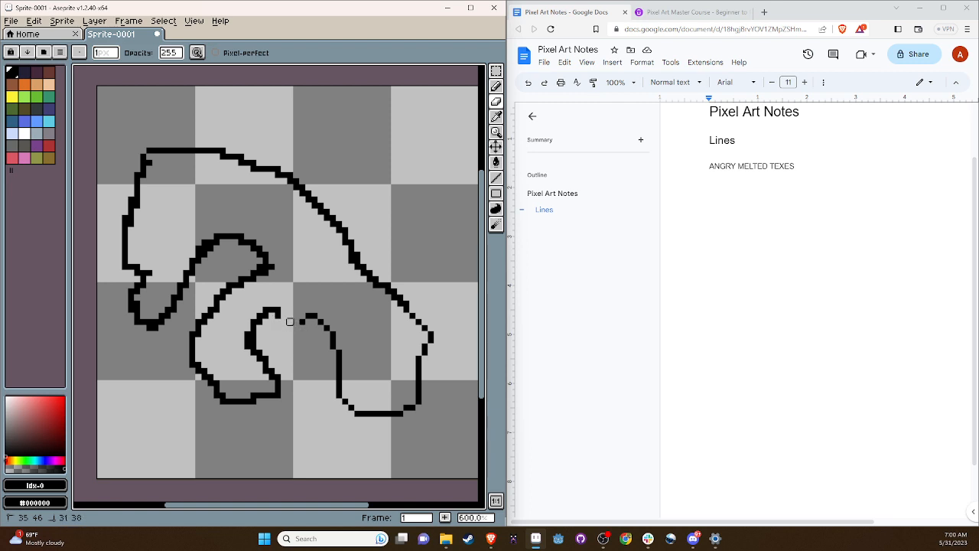
left_click(495, 85)
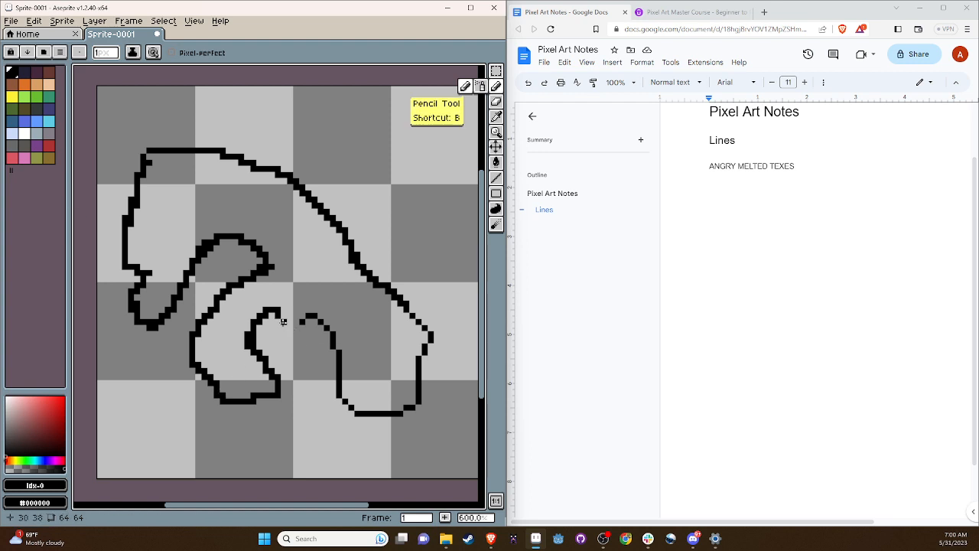
left_click_drag(284, 322, 302, 322)
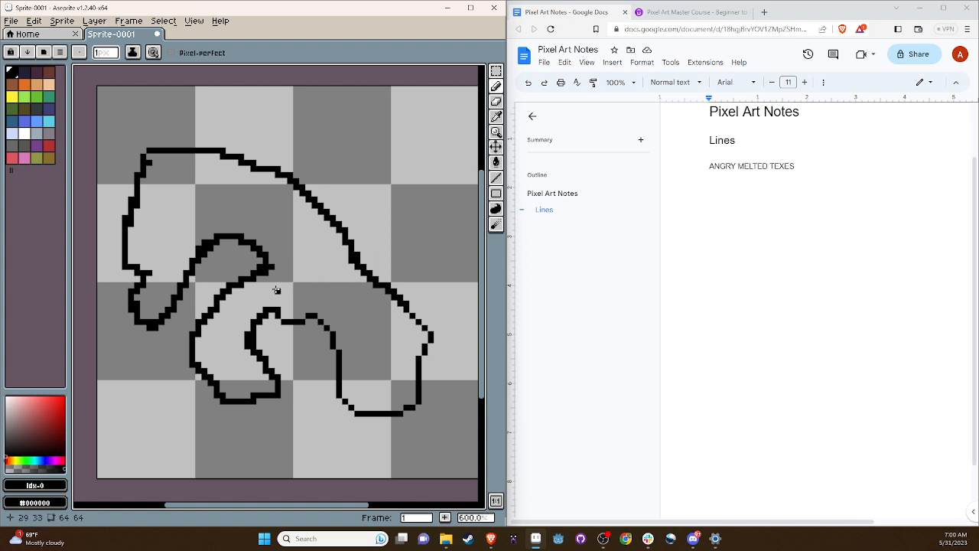
mouse_move(276, 290)
left_mouse_down()
mouse_move(295, 273)
mouse_move(310, 277)
left_mouse_up()
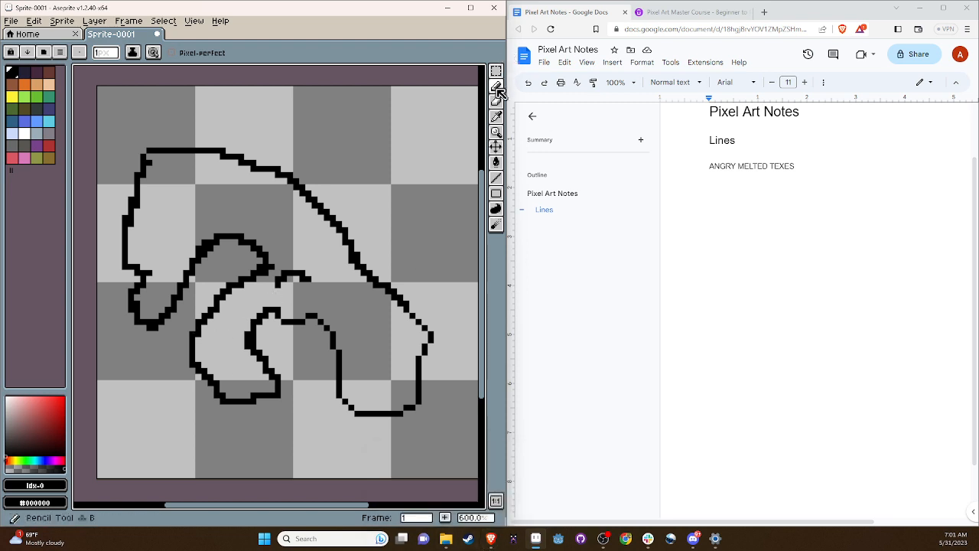
- Thin the middle lobe, the central hook and the small left lobe to single-pixel lines with the Eraser
key("e")
left_click_drag(254, 327, 247, 346)
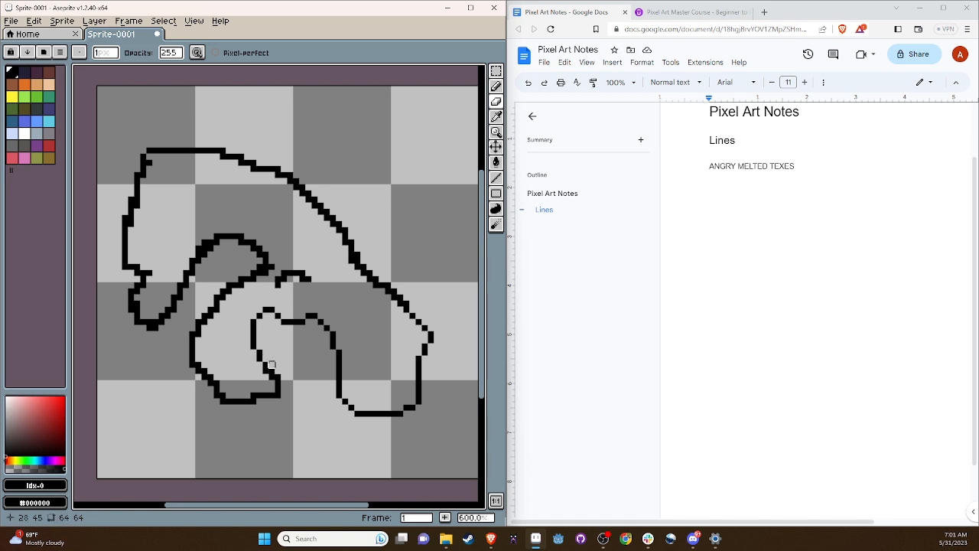
left_click_drag(272, 371, 277, 393)
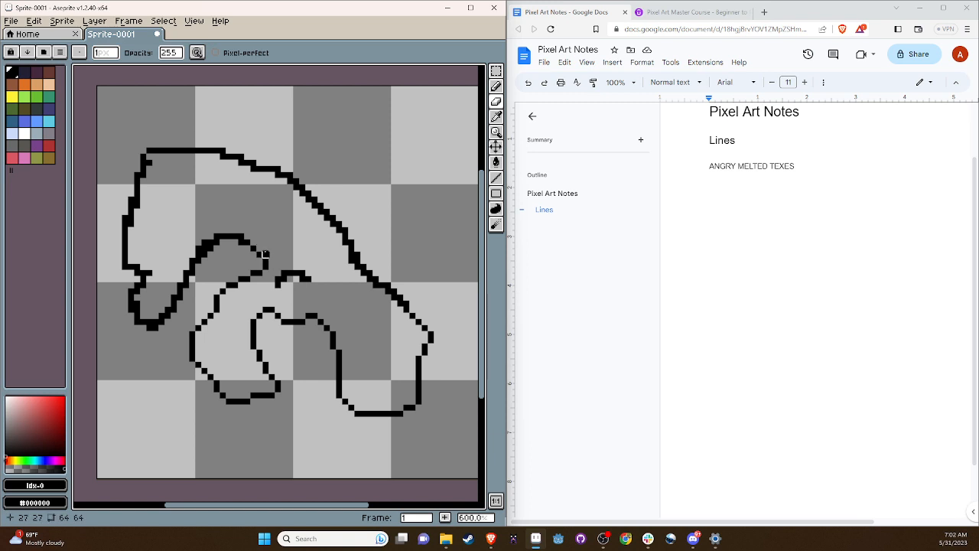
mouse_move(241, 236)
left_mouse_down()
mouse_move(221, 231)
mouse_move(205, 241)
mouse_move(185, 275)
left_mouse_up()
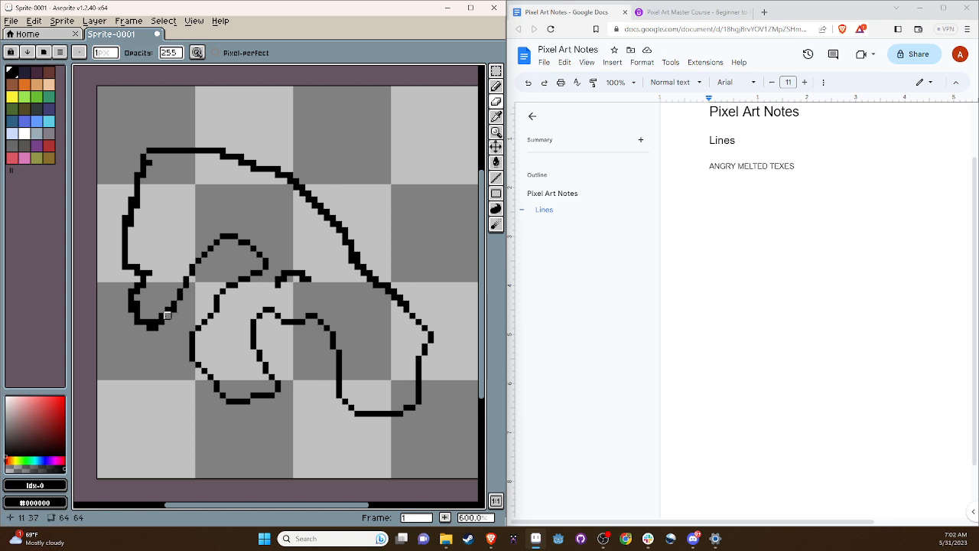
left_click_drag(155, 327, 149, 328)
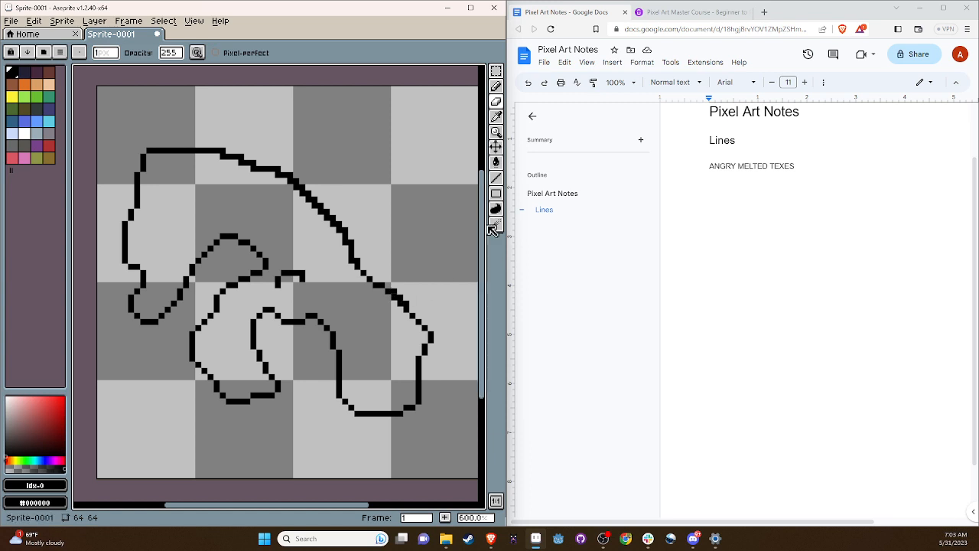
- Draw a short diagonal Pencil line across the outline's upper-left corner
left_click(497, 87)
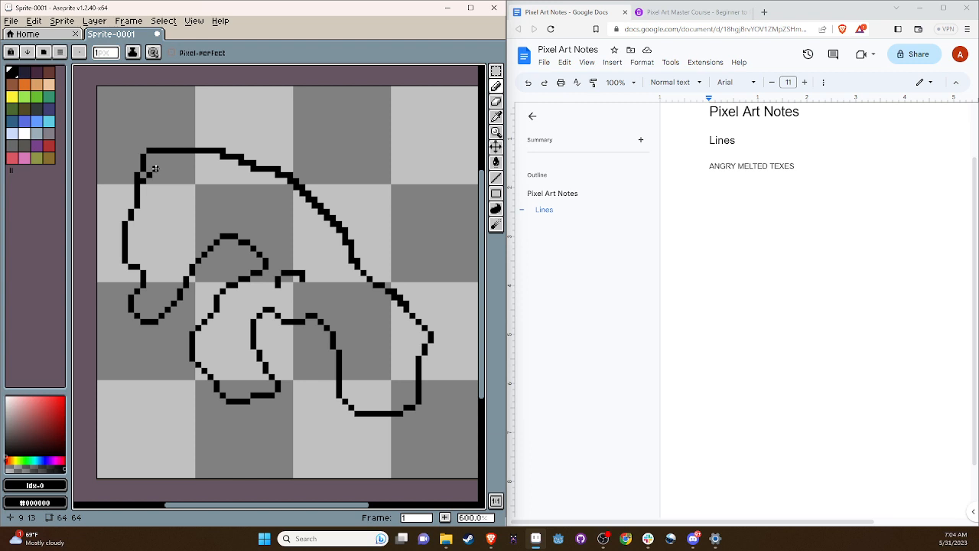
left_click(155, 168)
left_click(161, 162)
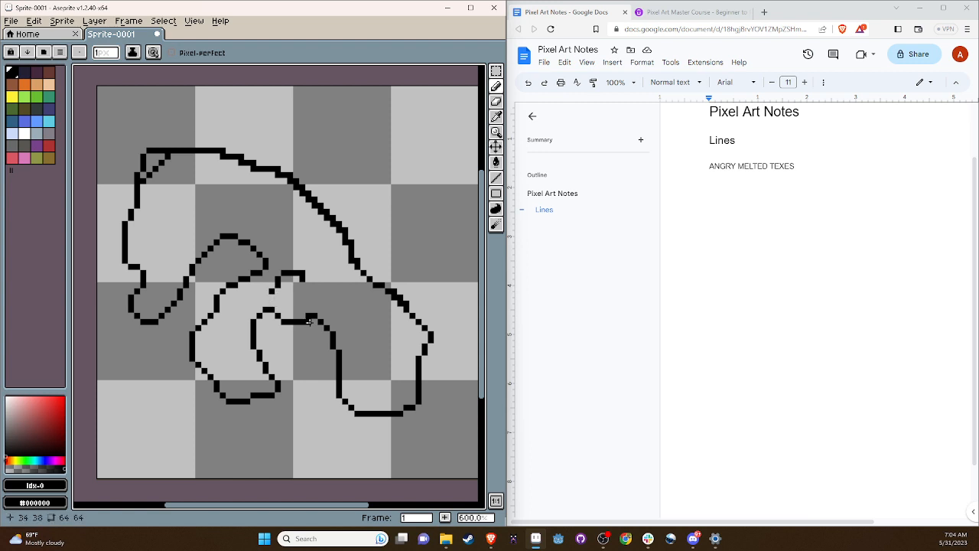
- Undo the stray marks beside the small arch and close it into a box with two vertical Pencil lines down to the flat line
key("ctrl+a")
key("ctrl+z")
key("ctrl+a")
key("ctrl+z")
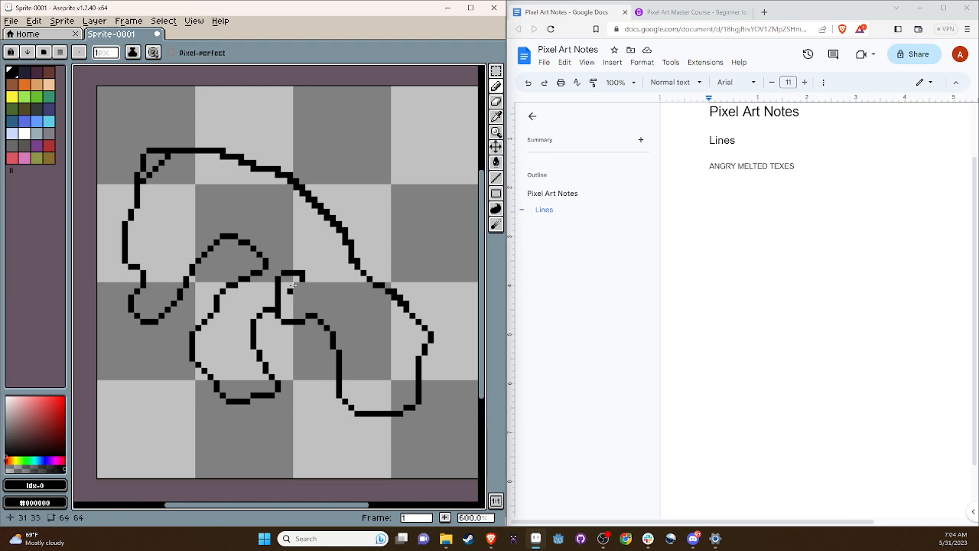
left_click(302, 289)
left_click(302, 302)
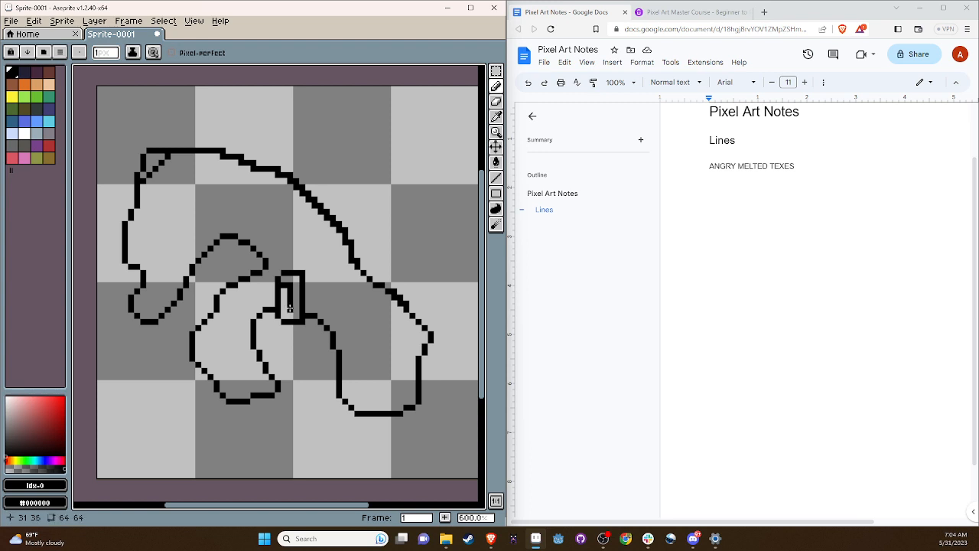
- Fill the box's left half black and draw a matching eye with a black pupil on the outline's left edge
left_click_drag(286, 290, 286, 314)
mouse_move(149, 217)
left_mouse_down()
mouse_move(137, 265)
mouse_move(149, 242)
left_mouse_up()
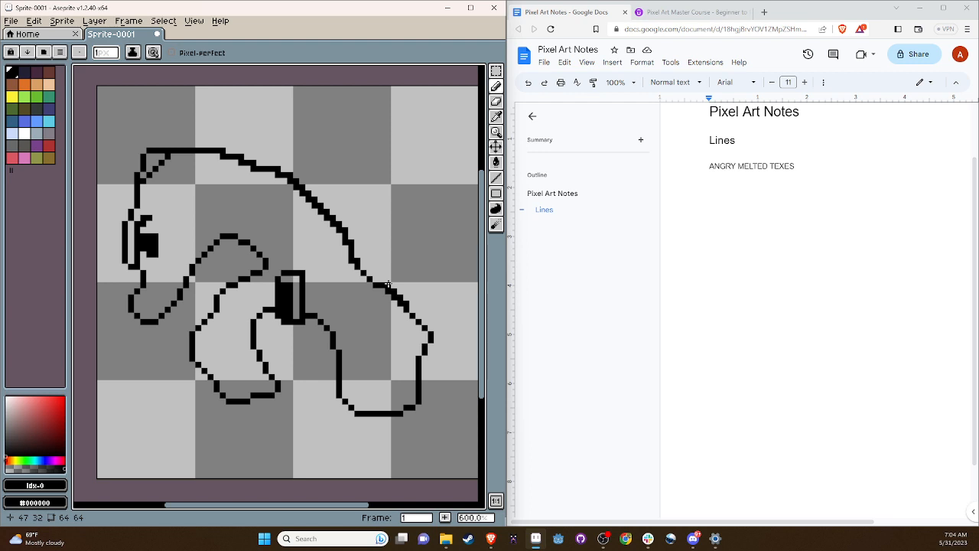
- Thin the outline's long sloping upper edge with the Eraser, and erase the whole drawing at a 10 px brush size
left_click(497, 100)
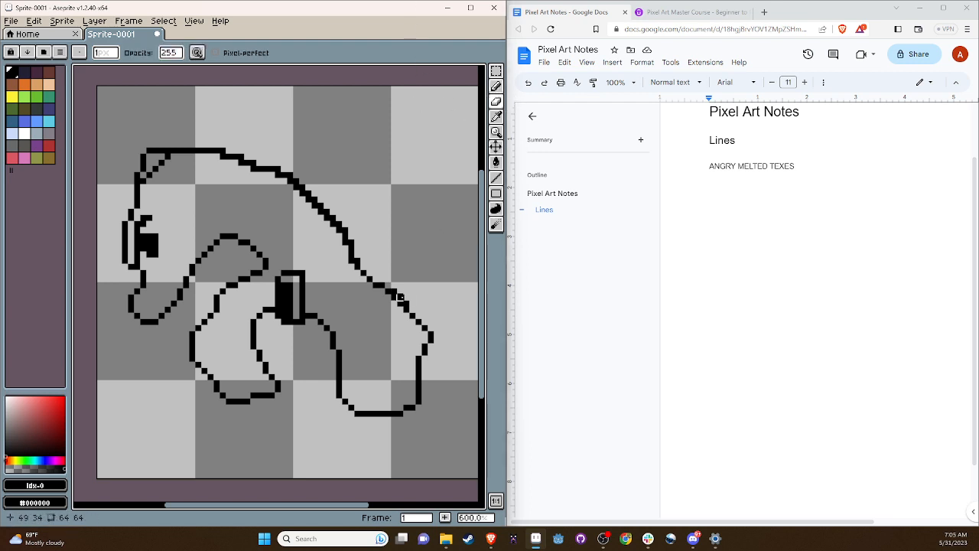
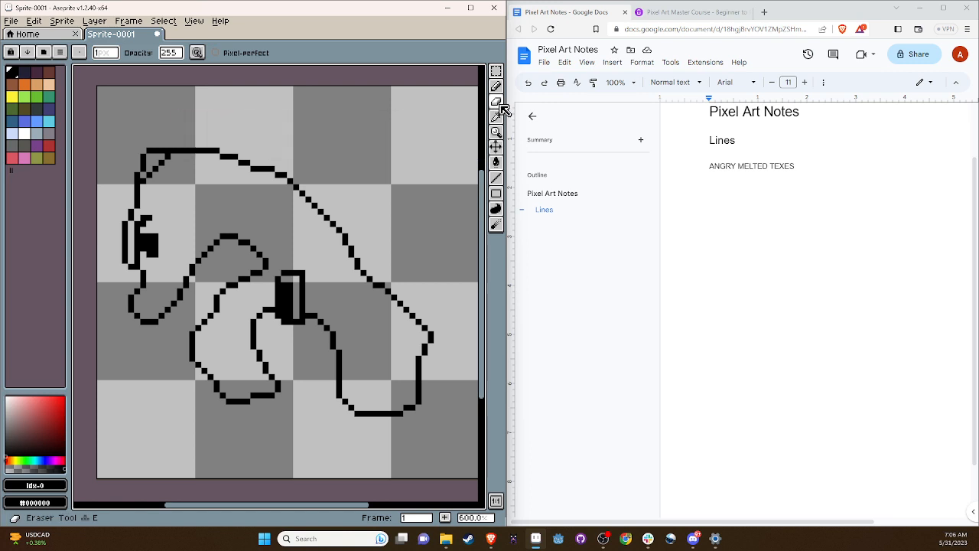
left_click(106, 53)
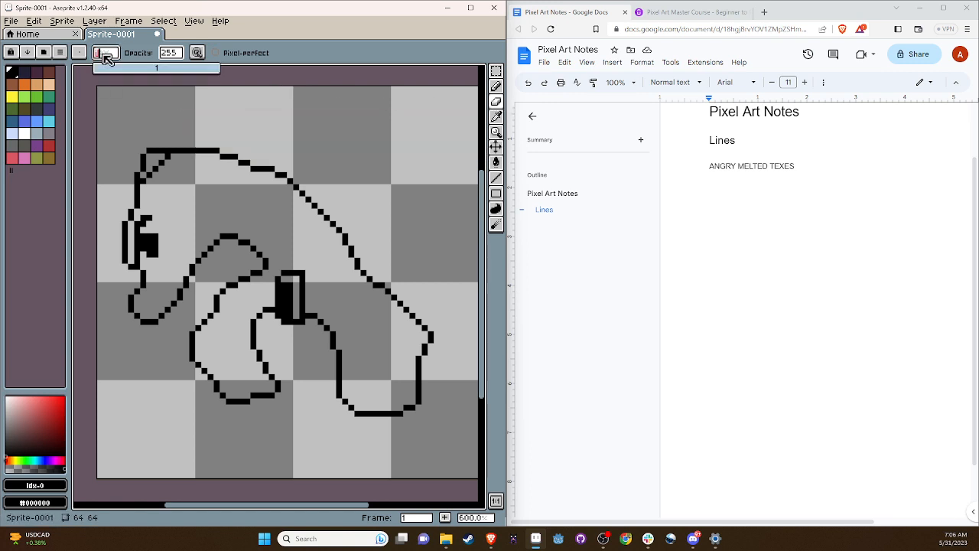
type("10")
mouse_move(164, 158)
left_mouse_down()
mouse_move(273, 169)
mouse_move(335, 218)
mouse_move(430, 339)
mouse_move(437, 380)
mouse_move(410, 431)
mouse_move(361, 433)
mouse_move(354, 379)
mouse_move(319, 312)
mouse_move(284, 298)
mouse_move(264, 339)
mouse_move(266, 412)
mouse_move(236, 415)
mouse_move(199, 361)
mouse_move(217, 318)
mouse_move(255, 281)
mouse_move(253, 254)
mouse_move(228, 254)
mouse_move(161, 314)
mouse_move(128, 306)
mouse_move(118, 260)
mouse_move(137, 198)
mouse_move(159, 214)
left_mouse_up()
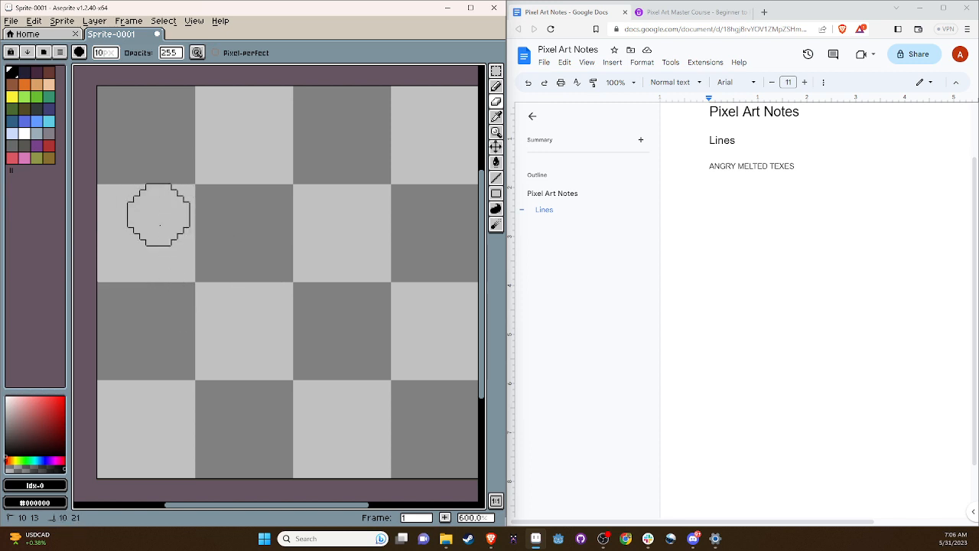
- Scatter single black guide pixels over the empty canvas with the Pencil
left_click(496, 87)
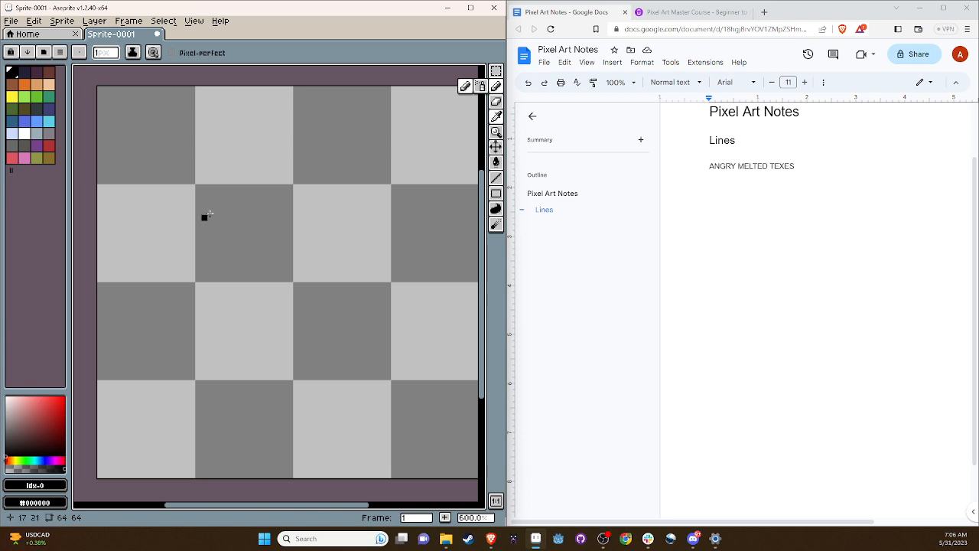
left_click(168, 137)
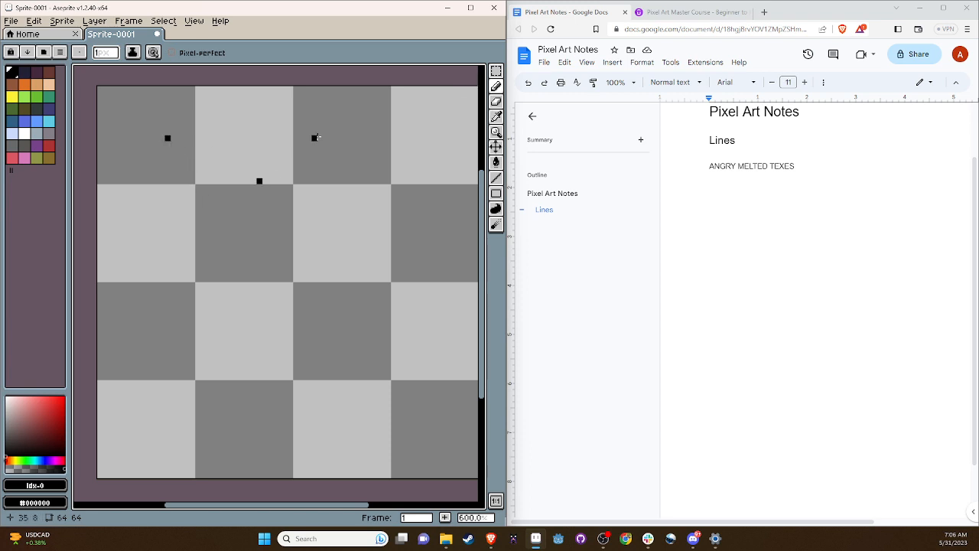
left_click(424, 205)
left_click(437, 248)
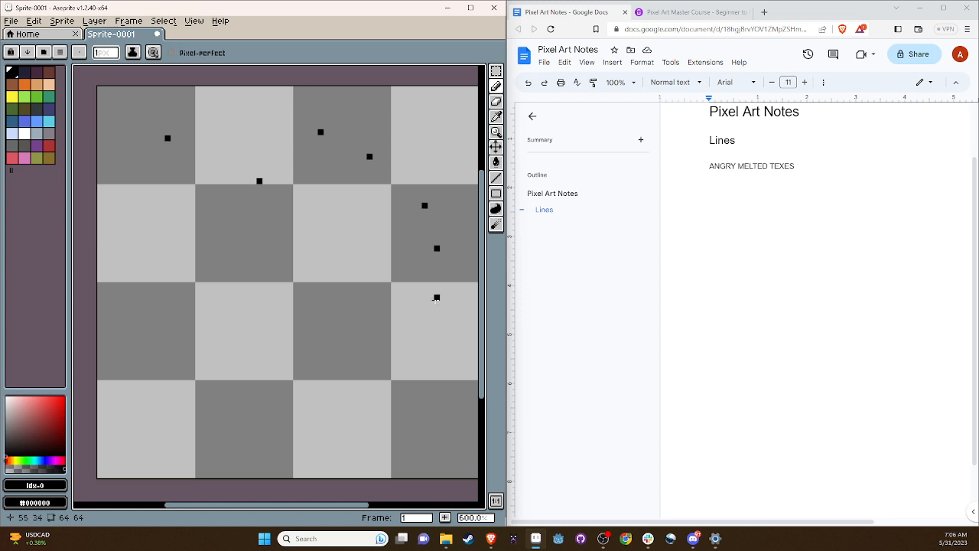
left_click(436, 302)
left_click(425, 358)
left_click(400, 432)
left_click(357, 438)
left_click(314, 438)
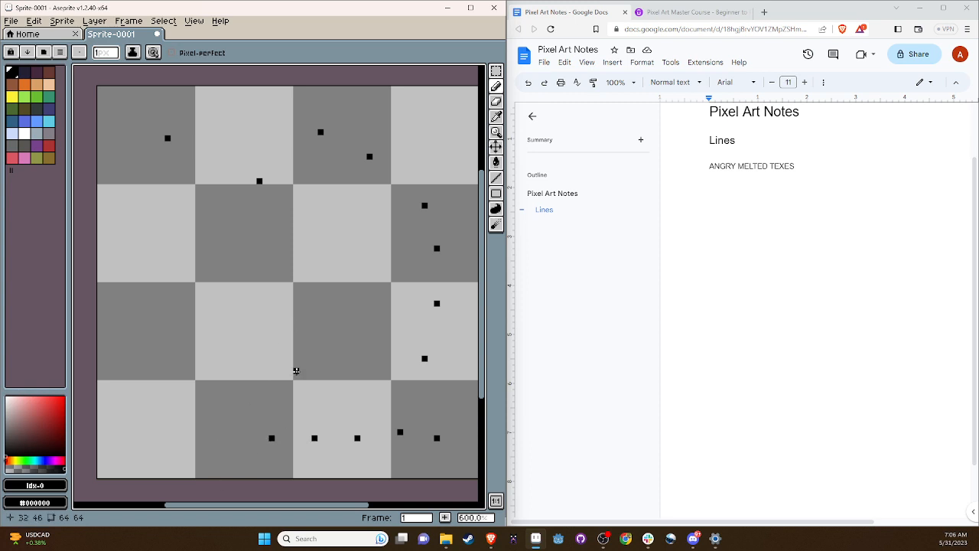
left_click(295, 388)
left_click(356, 332)
left_click(362, 253)
left_click(369, 204)
left_click(314, 241)
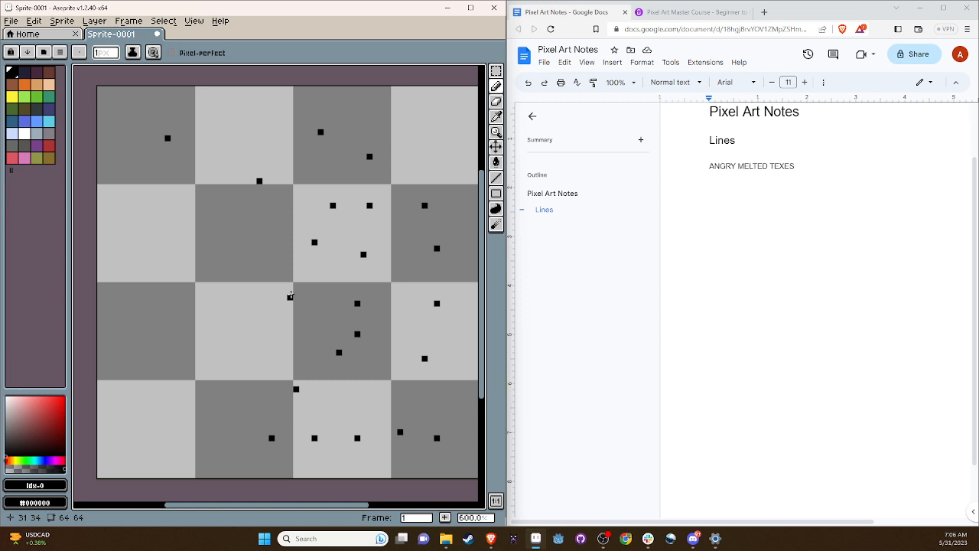
left_click(448, 394)
left_click(326, 290)
left_click(204, 217)
left_click(235, 119)
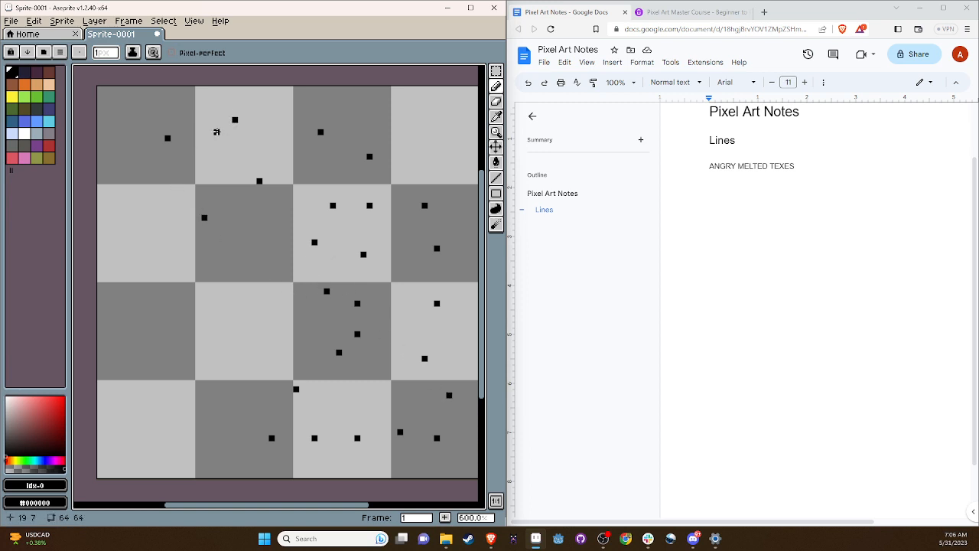
left_click(149, 216)
- Undo all the scattered guide pixels and the erasing of the drawing
key("super+z")
key("Escape")
key("super+z")
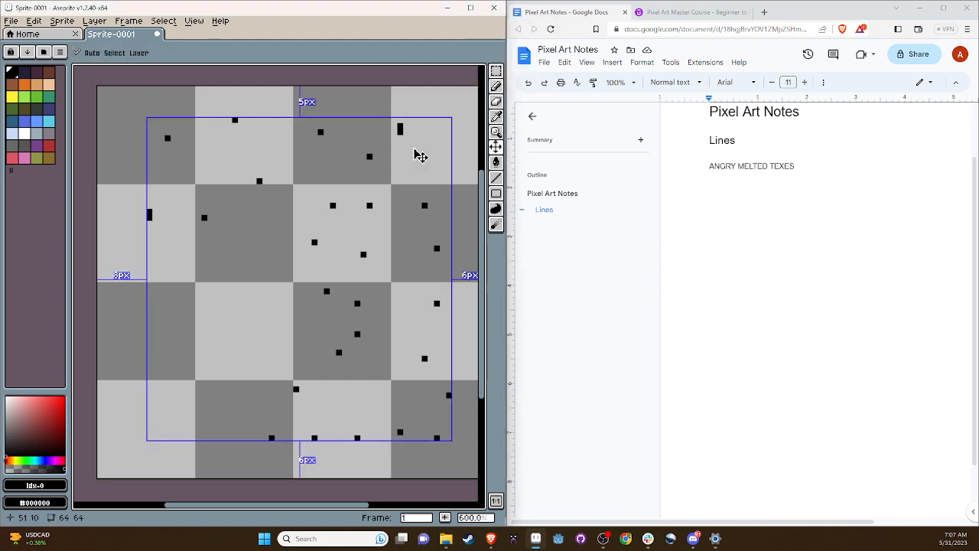
key("ctrl+z")
key("ctrl+z")
key("ctrl+z")
key("ctrl+z")
key("ctrl+z")
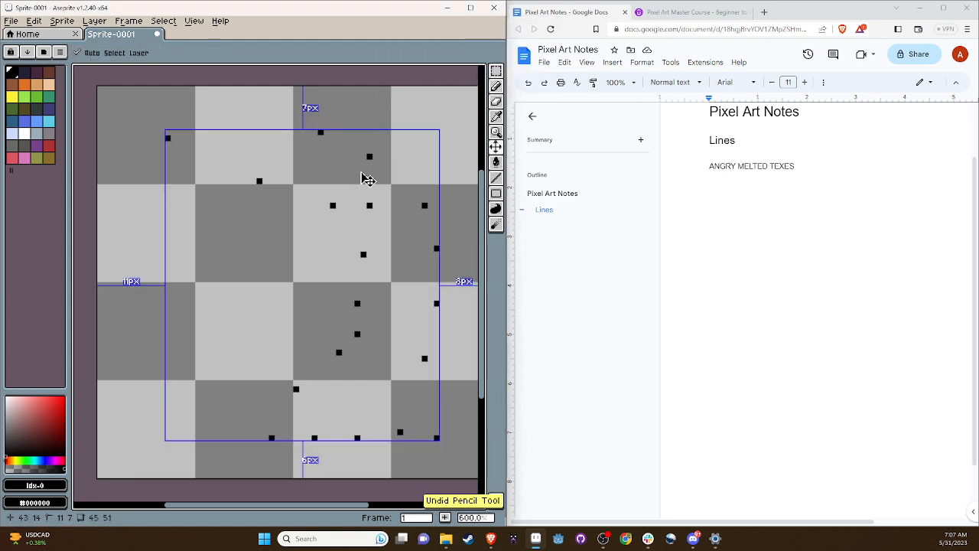
key("ctrl+z")
key("ctrl+z")
key("ctrl+z")
key("ctrl+z")
key("ctrl+z")
key("ctrl+z")
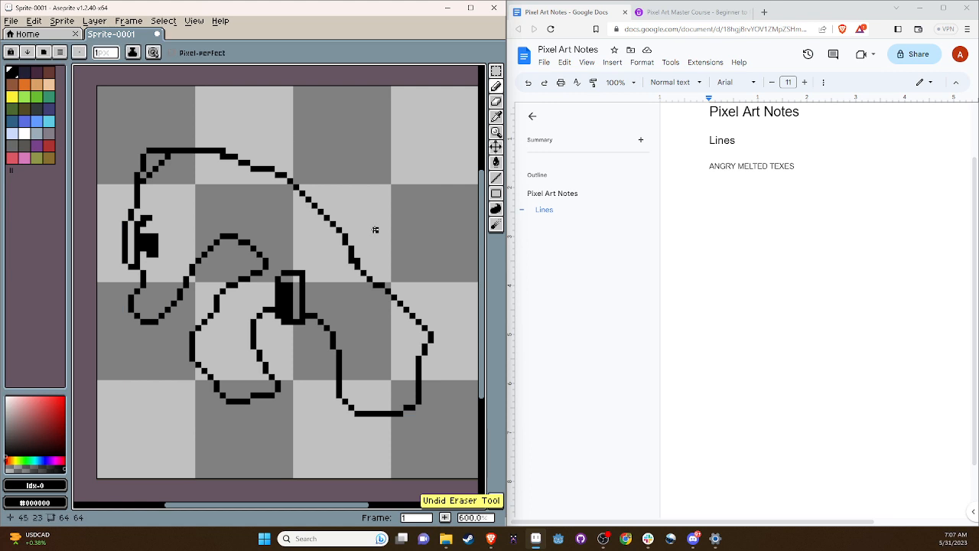
- Erase the entire face drawing from the canvas with the 10 px Eraser
left_click(495, 101)
mouse_move(195, 142)
left_mouse_down()
mouse_move(213, 196)
mouse_move(179, 337)
mouse_move(214, 260)
mouse_move(158, 241)
mouse_move(146, 177)
mouse_move(354, 158)
mouse_move(348, 227)
mouse_move(207, 343)
mouse_move(262, 324)
mouse_move(244, 387)
mouse_move(207, 423)
mouse_move(226, 418)
mouse_move(320, 462)
mouse_move(411, 470)
left_mouse_up()
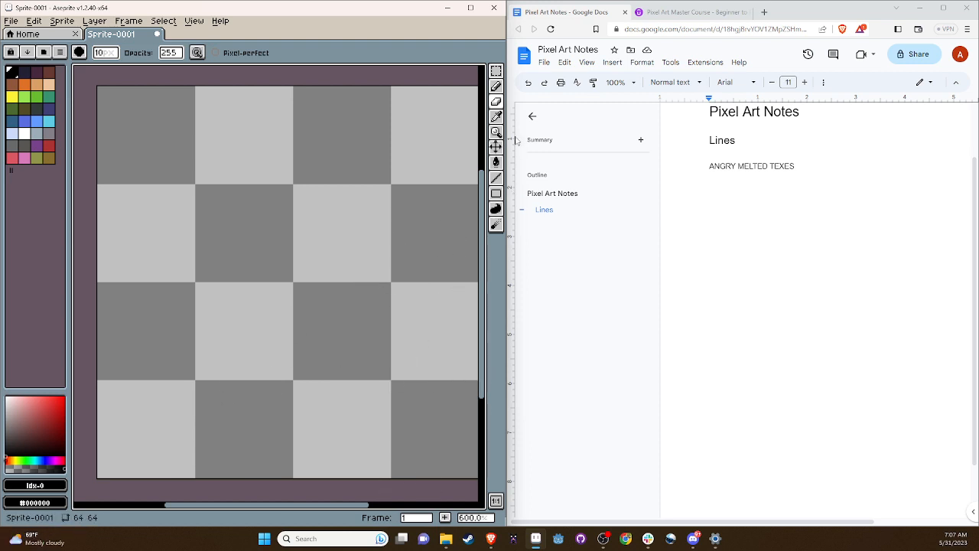
- Place a new set of scattered guide pixels around the canvas with the Pencil and undo the stray one near the centre
left_click(497, 86)
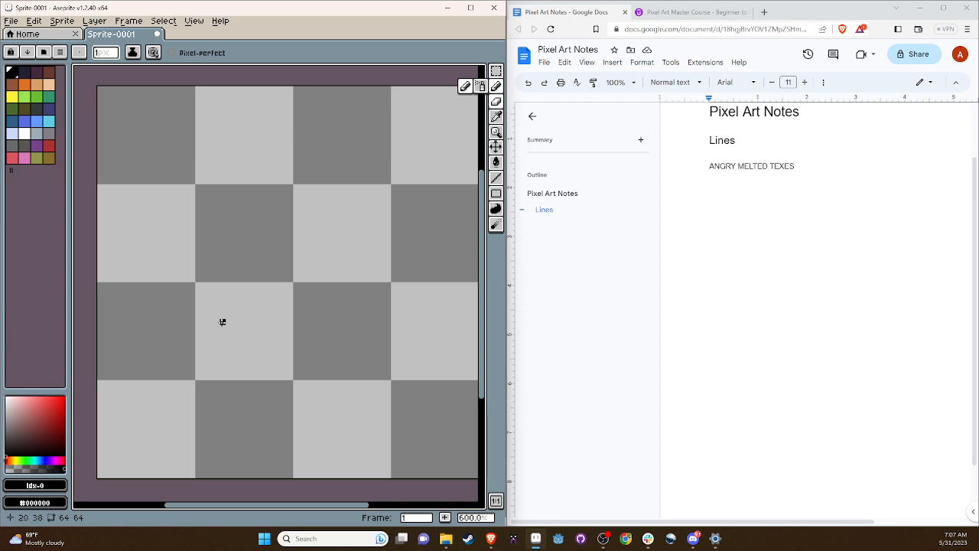
left_click(241, 114)
left_click(357, 186)
left_click(437, 212)
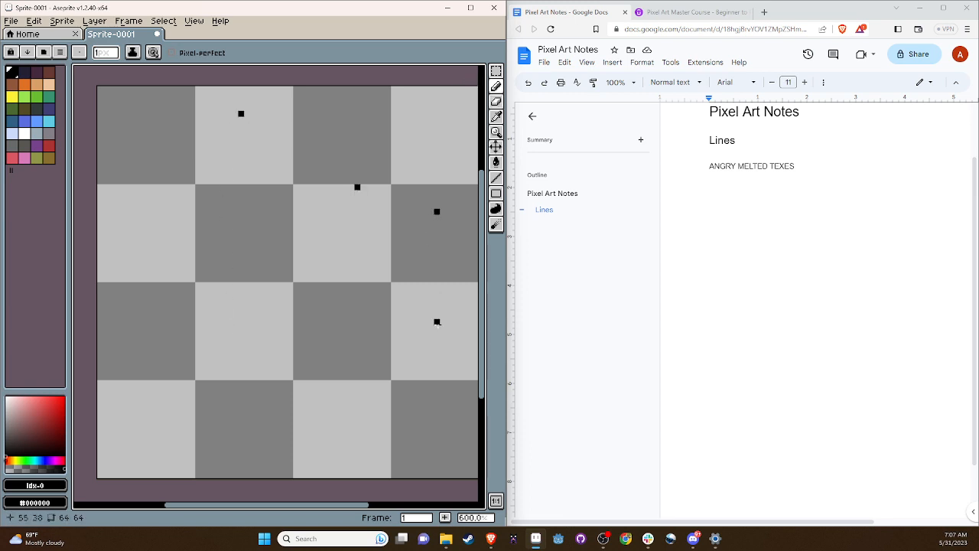
left_click(437, 328)
left_click(418, 425)
left_click(333, 327)
left_click(309, 395)
left_click(217, 455)
left_click(173, 425)
left_click(113, 413)
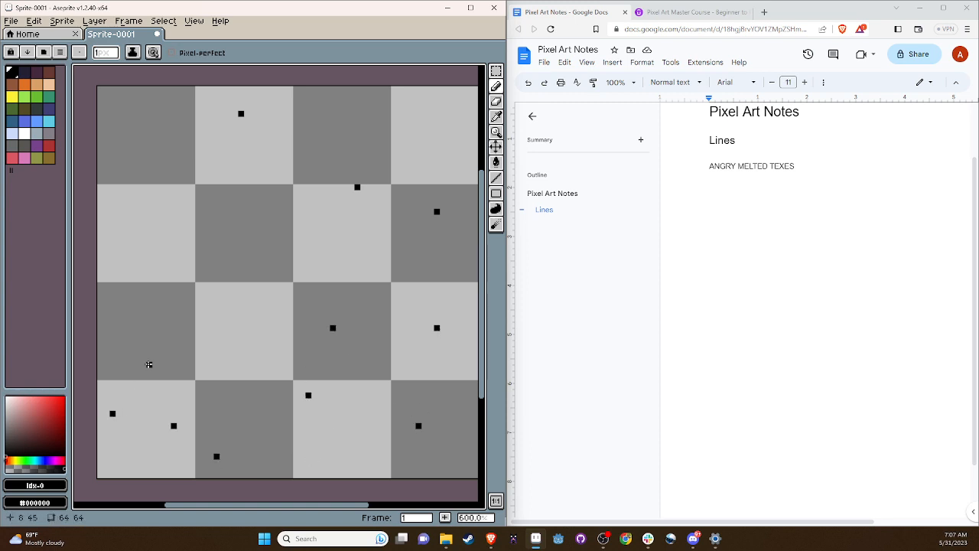
left_click(155, 358)
left_click(222, 340)
left_click(216, 303)
left_click(180, 284)
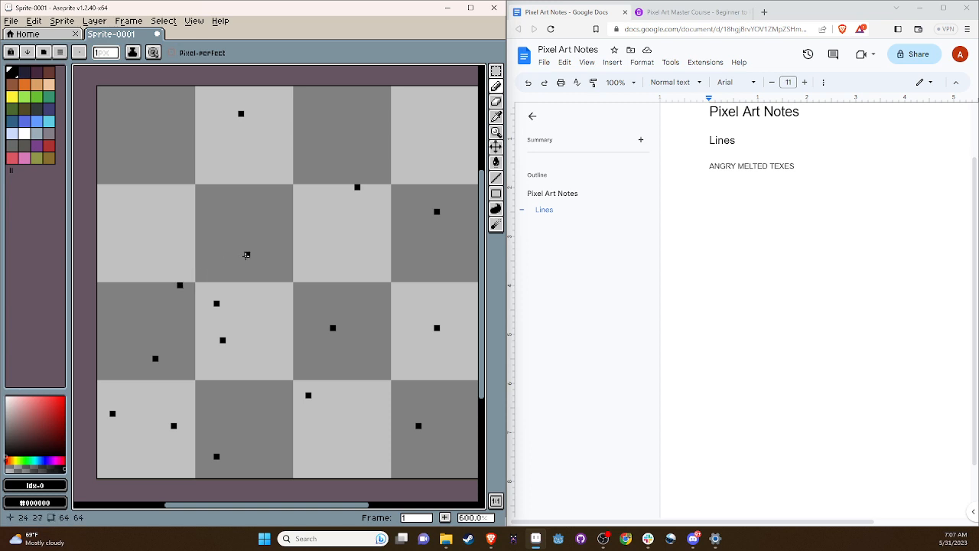
left_click(247, 254)
left_click(192, 211)
left_click(143, 156)
left_click(161, 107)
left_click(253, 278)
key("ctrl+z")
- Connect the guide pixels with a freehand Pencil line into one closed outline with pointed and rounded lower lobes
left_click(173, 101)
mouse_move(164, 107)
left_mouse_down()
mouse_move(238, 114)
mouse_move(334, 176)
mouse_move(446, 212)
mouse_move(459, 253)
mouse_move(417, 429)
mouse_move(399, 424)
mouse_move(337, 331)
mouse_move(308, 394)
mouse_move(247, 442)
mouse_move(220, 452)
mouse_move(174, 420)
mouse_move(162, 406)
mouse_move(217, 351)
mouse_move(210, 309)
mouse_move(241, 249)
mouse_move(191, 213)
mouse_move(149, 365)
mouse_move(112, 400)
mouse_move(105, 394)
mouse_move(136, 180)
mouse_move(171, 101)
left_mouse_up()
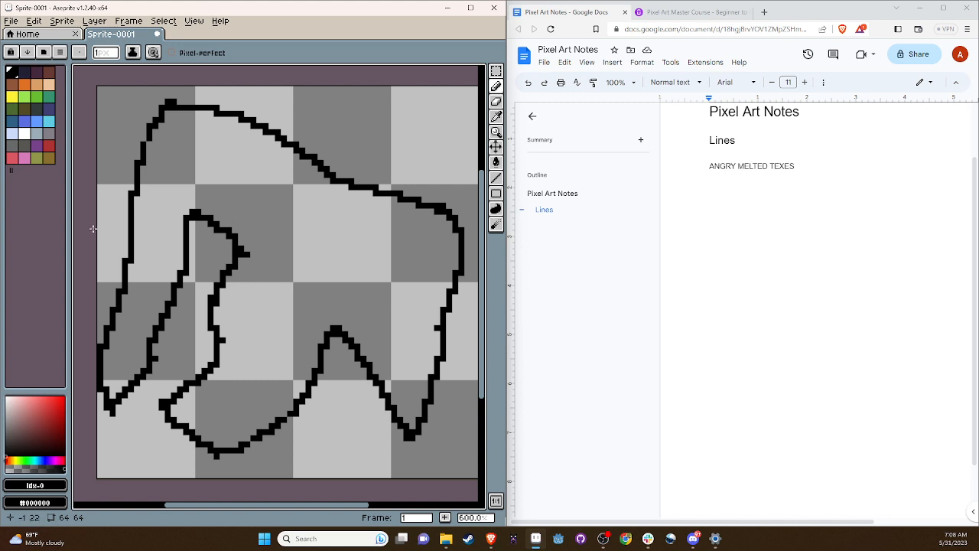
- Set the Eraser to 1 px and thin the outline's right edge and the inner slope of the pointed right lobe
left_click(496, 100)
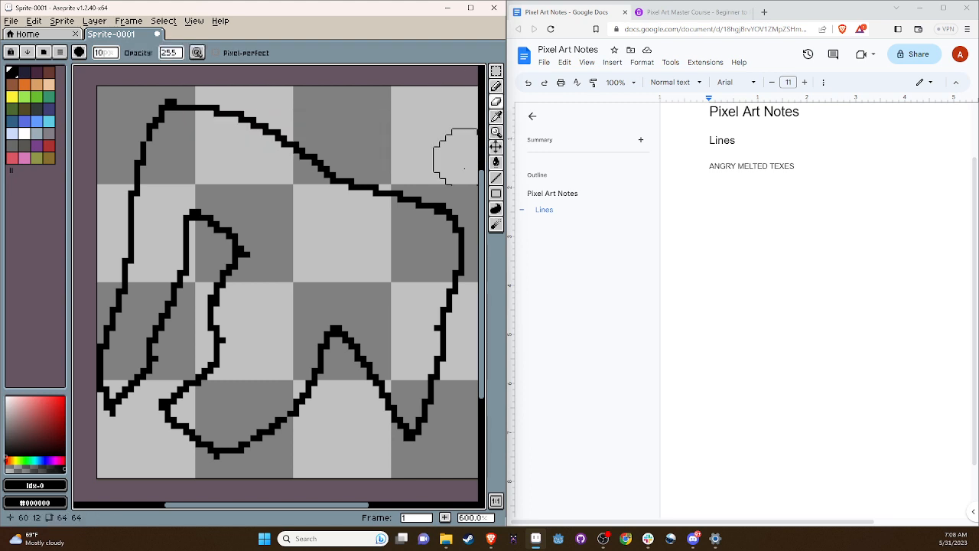
left_click(105, 53)
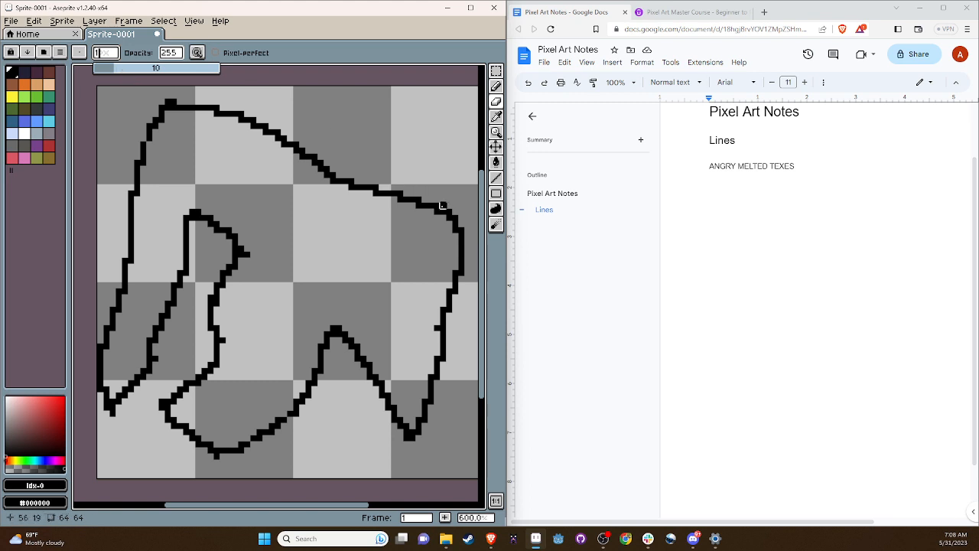
key("Return")
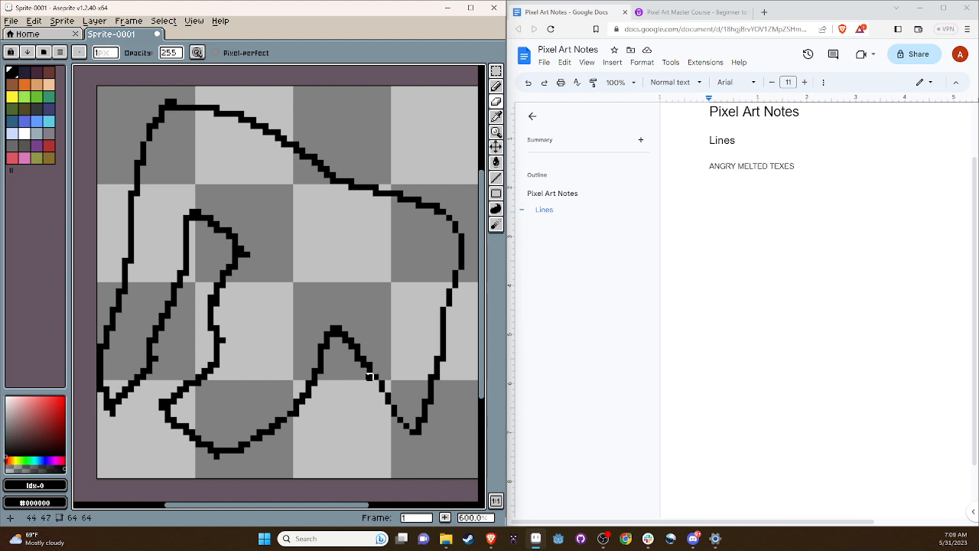
left_click(363, 359)
left_click(339, 327)
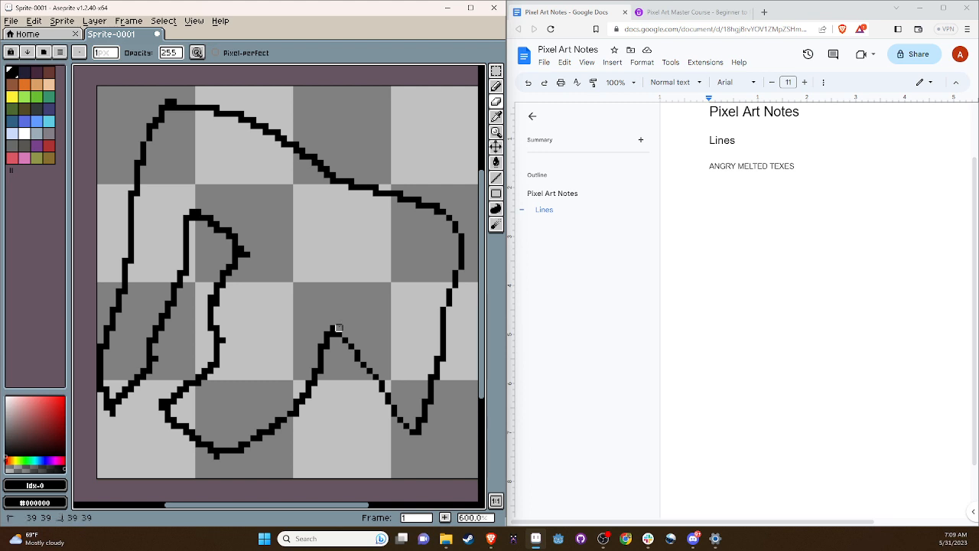
- Thin the peak between the two lower lobes and the rounded bottom lobe to single-pixel lines with the Eraser
left_click(332, 328)
left_click(327, 334)
left_click(320, 347)
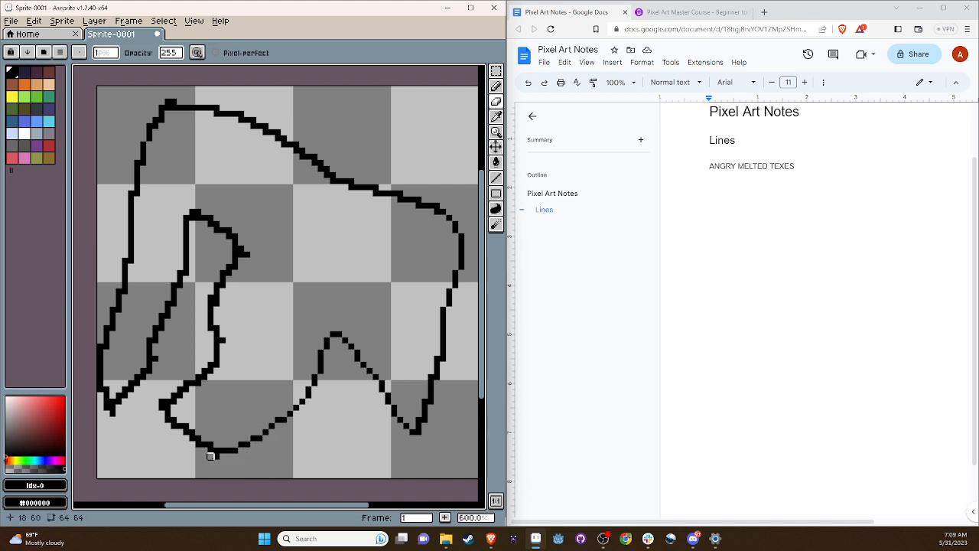
left_click_drag(211, 450, 192, 432)
left_click_drag(162, 404, 170, 400)
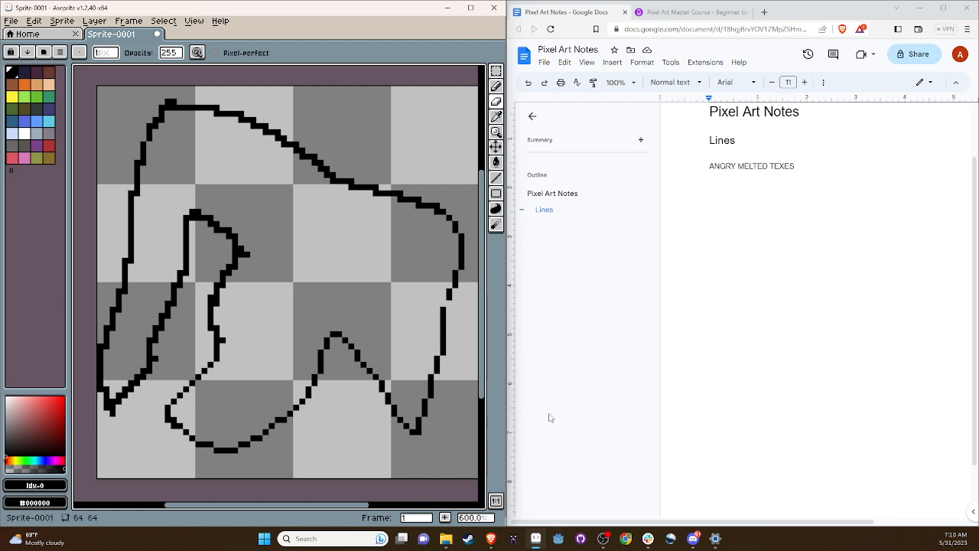
- Fill the gap in the outline's right edge with the Pencil
left_click(497, 85)
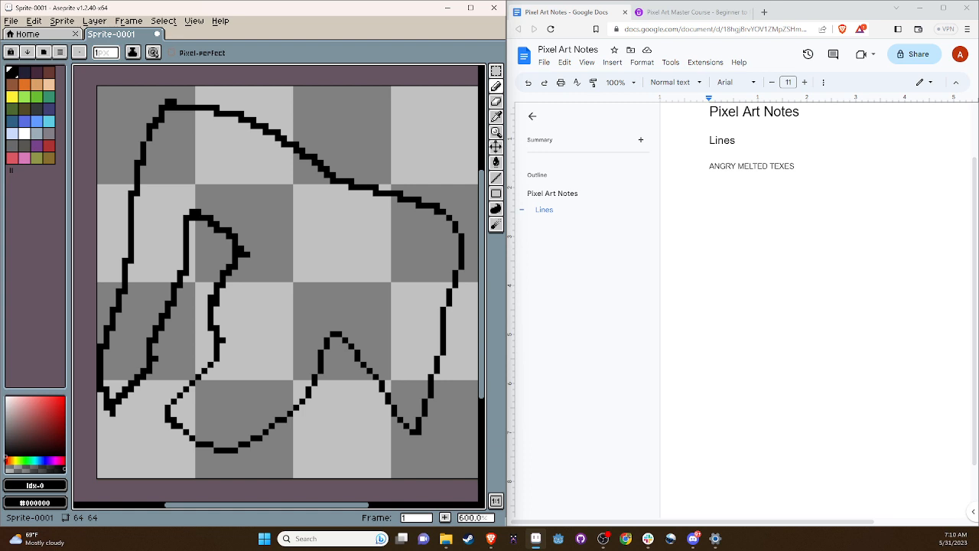
left_click(498, 89)
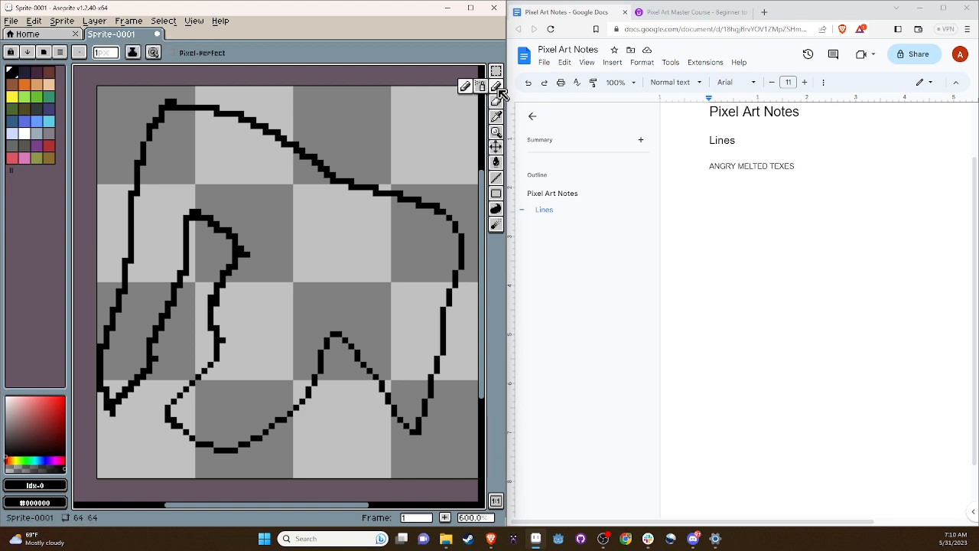
left_click(496, 86)
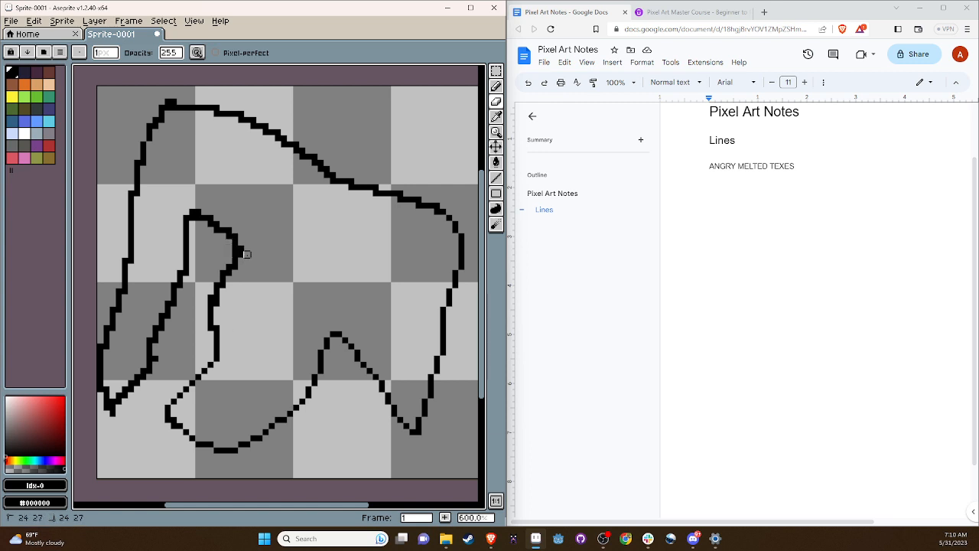
- Thin the inner arch beside the narrow left lobe, including its bend, flat top and left side, with the Eraser
left_click_drag(238, 245, 236, 268)
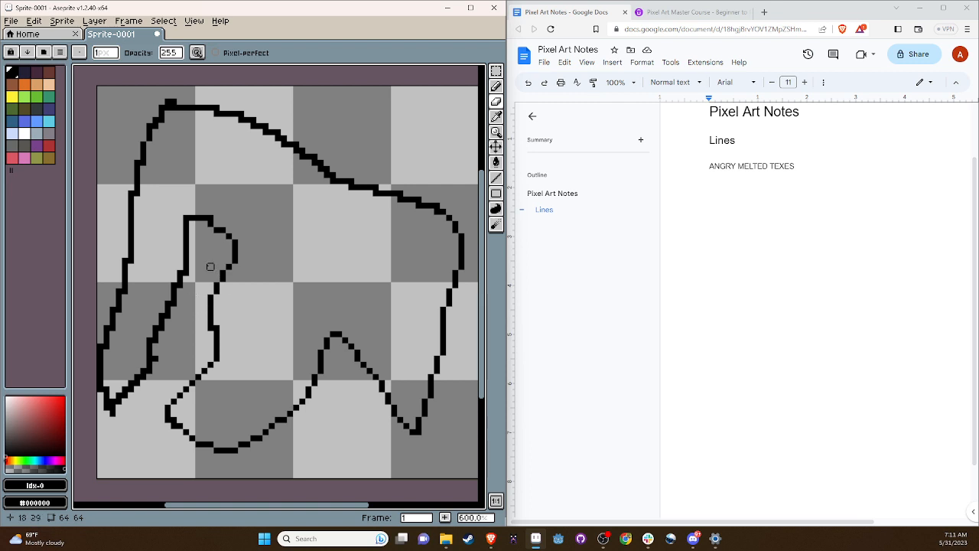
left_click(185, 218)
left_click(210, 218)
left_click(186, 272)
left_click_drag(186, 273, 179, 285)
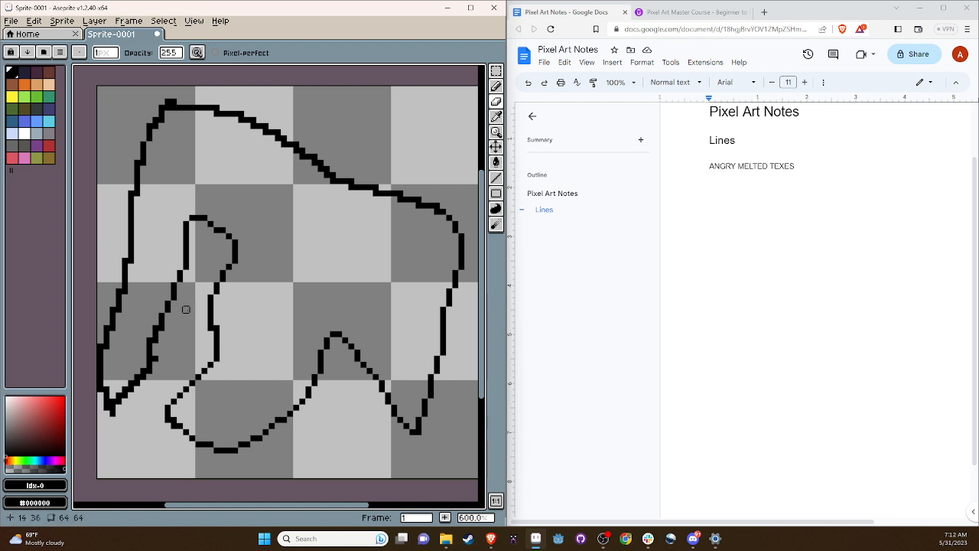
- Thin the narrow left lobe, the outline's top-left corner and left edge, and the pointed right lobe's tip with the Eraser
left_click(154, 339)
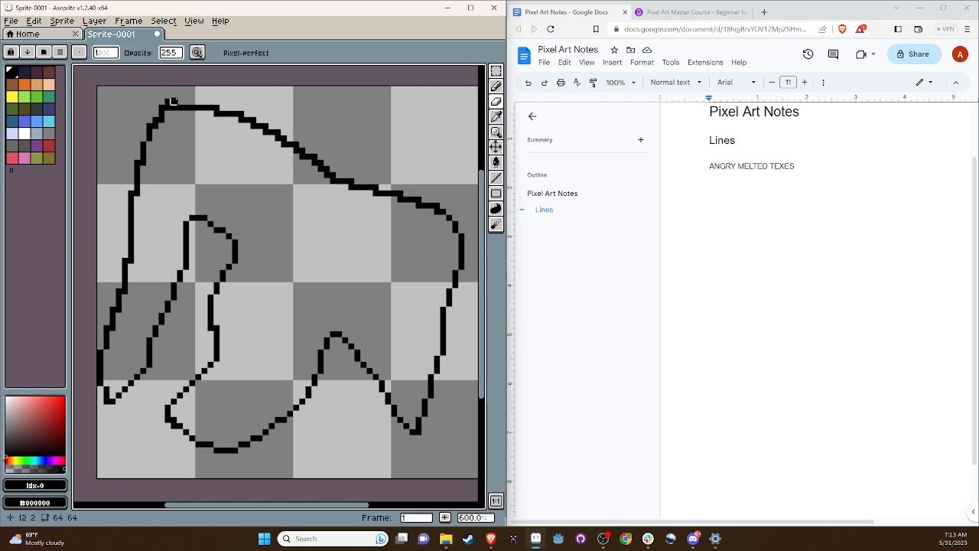
left_click(173, 102)
left_click(168, 102)
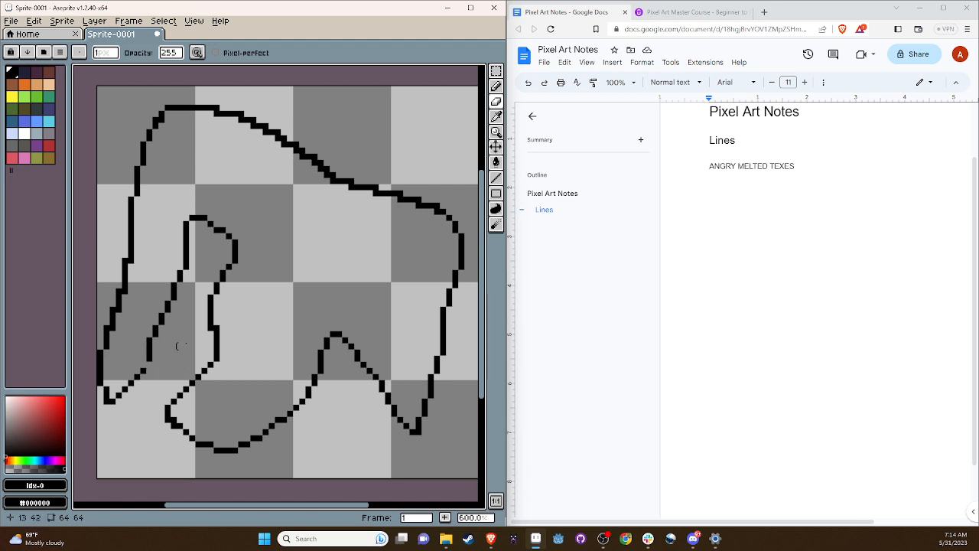
key("shift+b")
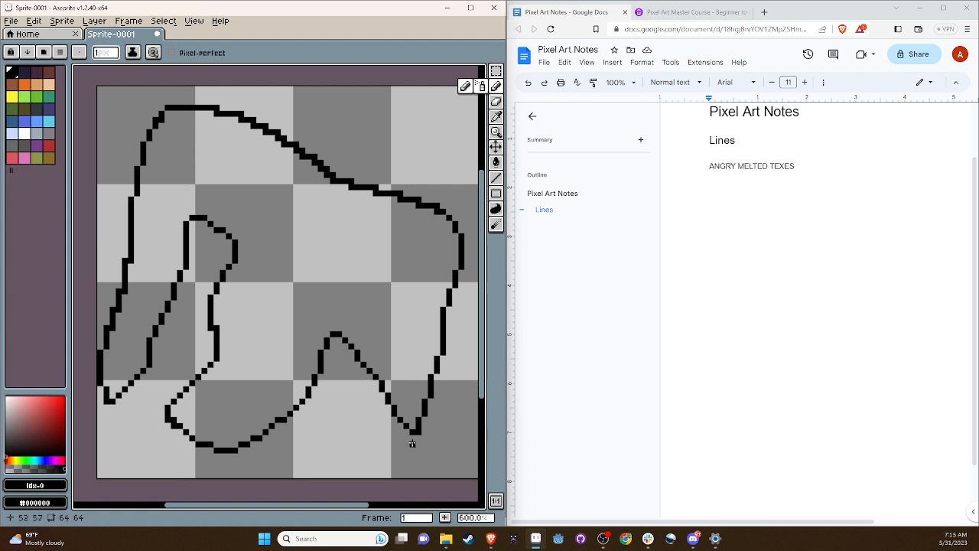
left_click(496, 113)
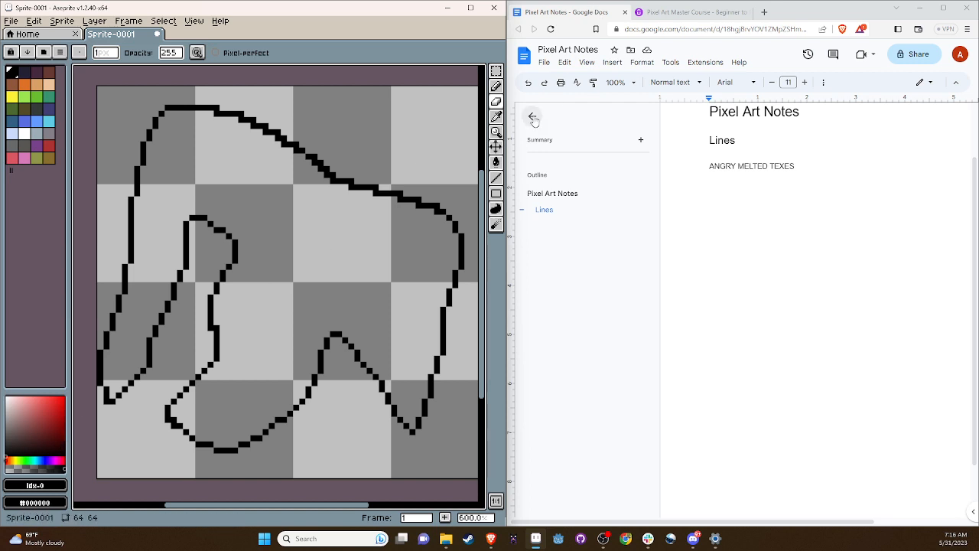
- Doodle an eye inside the outline, a short line above the lower peak and two small teeth under the bottom lobe with the Pencil
left_click(496, 86)
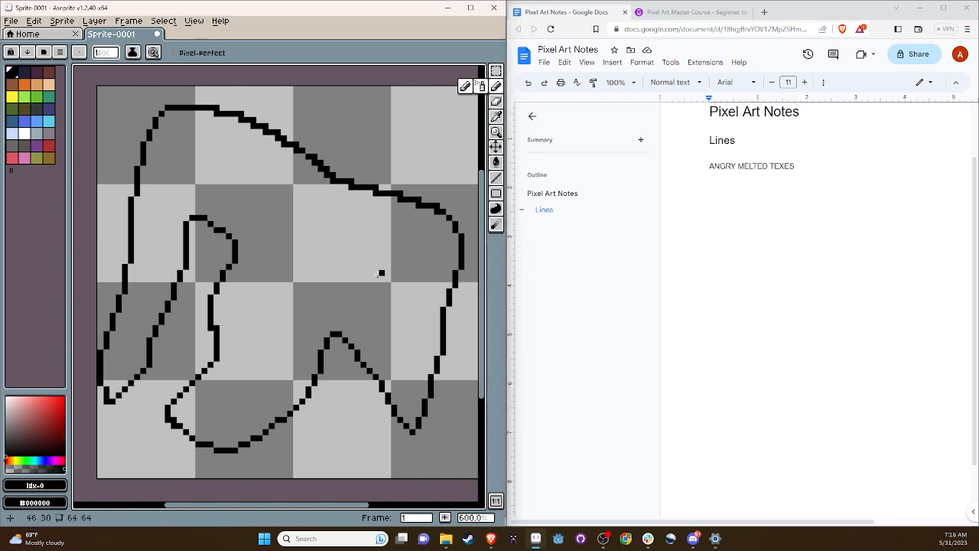
mouse_move(261, 260)
left_mouse_down()
mouse_move(244, 282)
mouse_move(243, 311)
mouse_move(259, 264)
mouse_move(274, 261)
mouse_move(250, 290)
mouse_move(271, 296)
mouse_move(257, 264)
left_mouse_up()
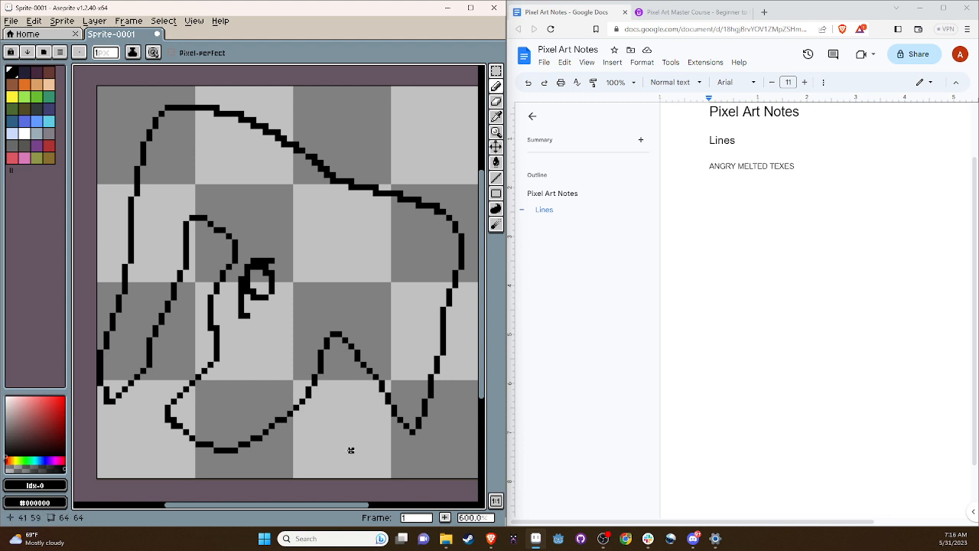
left_click_drag(338, 330, 326, 290)
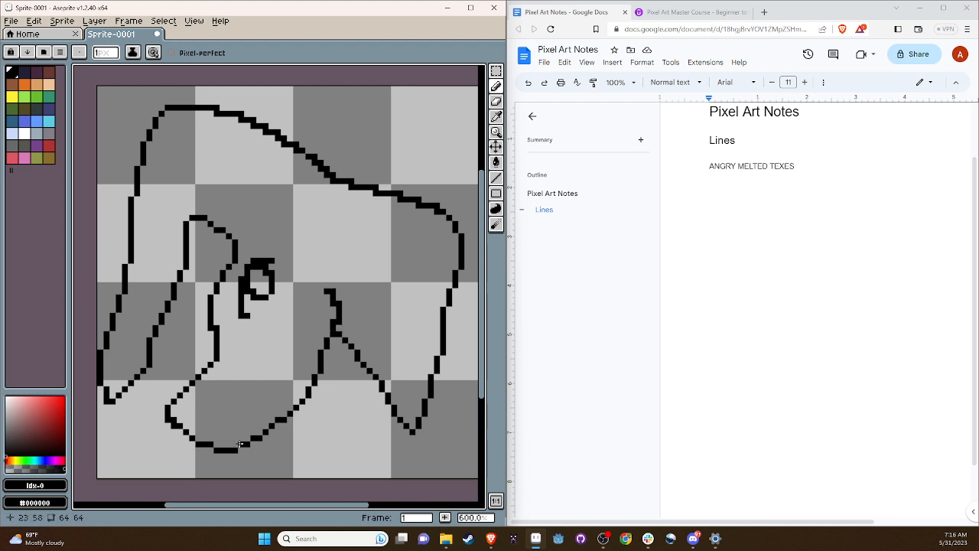
mouse_move(244, 443)
left_mouse_down()
mouse_move(252, 458)
mouse_move(270, 433)
mouse_move(254, 459)
left_mouse_up()
mouse_move(294, 409)
left_mouse_down()
mouse_move(290, 444)
mouse_move(307, 443)
mouse_move(299, 400)
left_mouse_up()
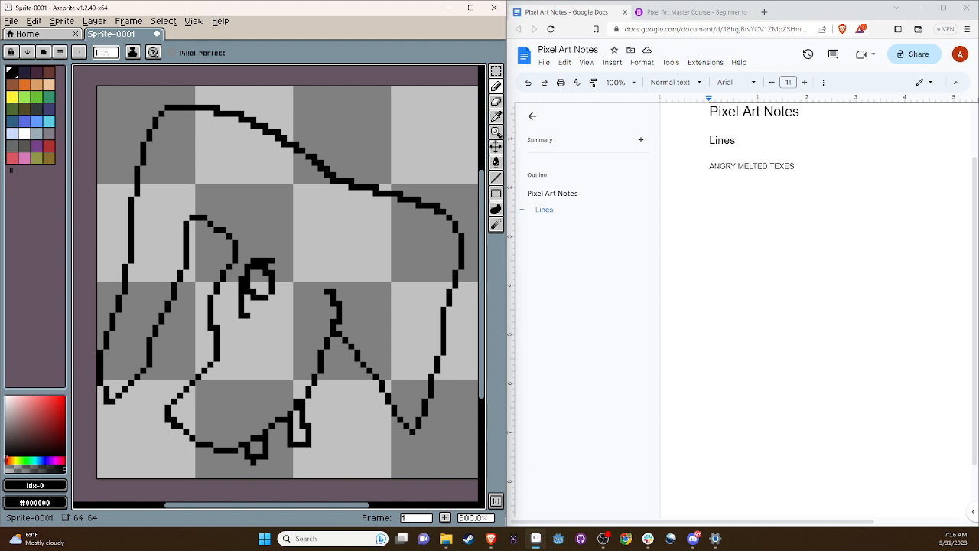
- Thin the outline's sloping top edge, shorten the line above the lower peak and erase both teeth with the Eraser
left_click(498, 103)
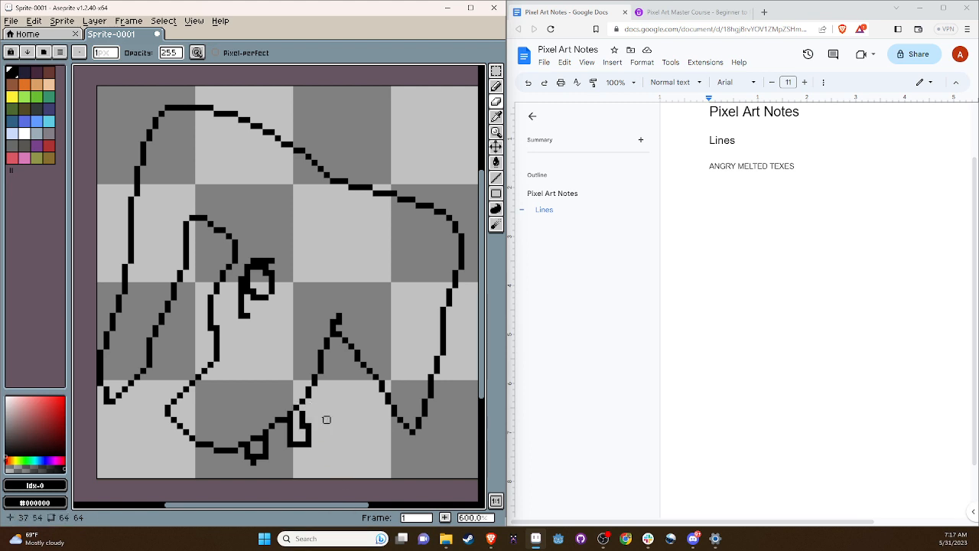
mouse_move(302, 413)
left_mouse_down()
mouse_move(306, 437)
mouse_move(306, 419)
mouse_move(290, 444)
left_mouse_up()
mouse_move(290, 423)
left_mouse_down()
mouse_move(291, 437)
mouse_move(265, 437)
mouse_move(266, 462)
mouse_move(248, 447)
left_mouse_up()
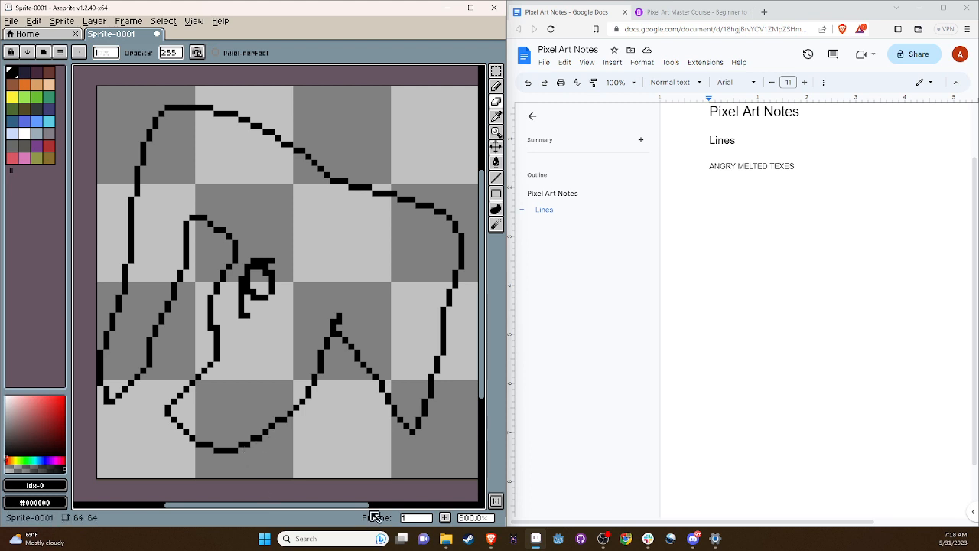